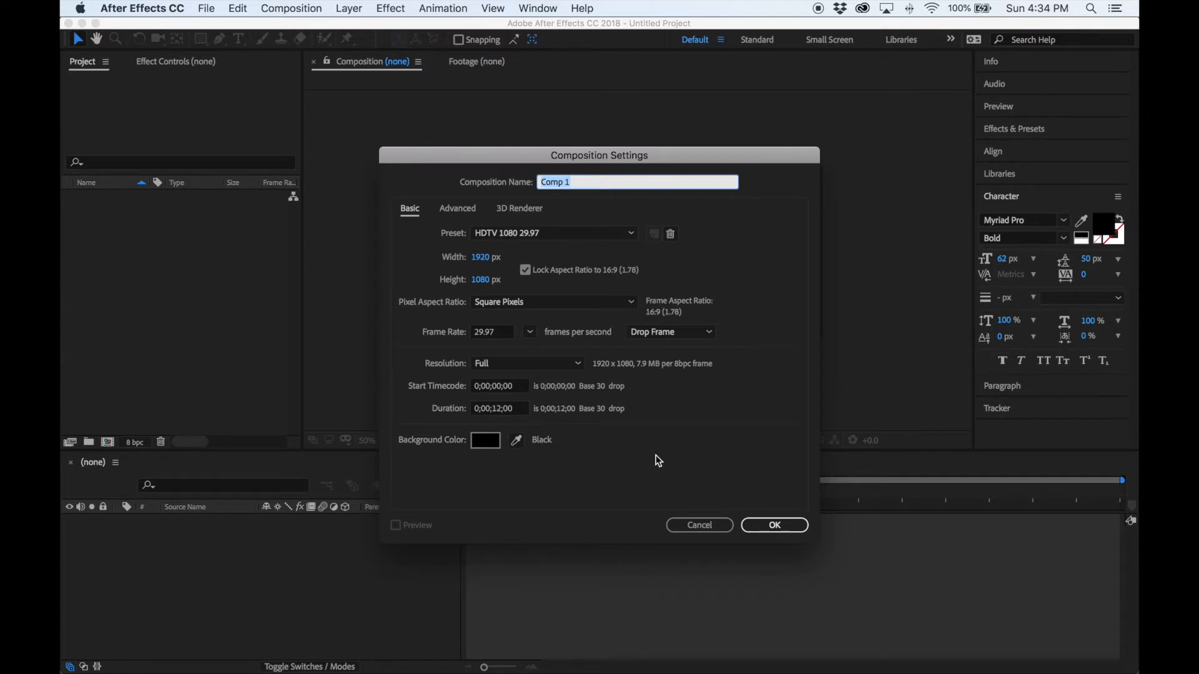
# Create Comp 1 with the chosen settings and add a new shape layer.
pyautogui.click(774, 525)
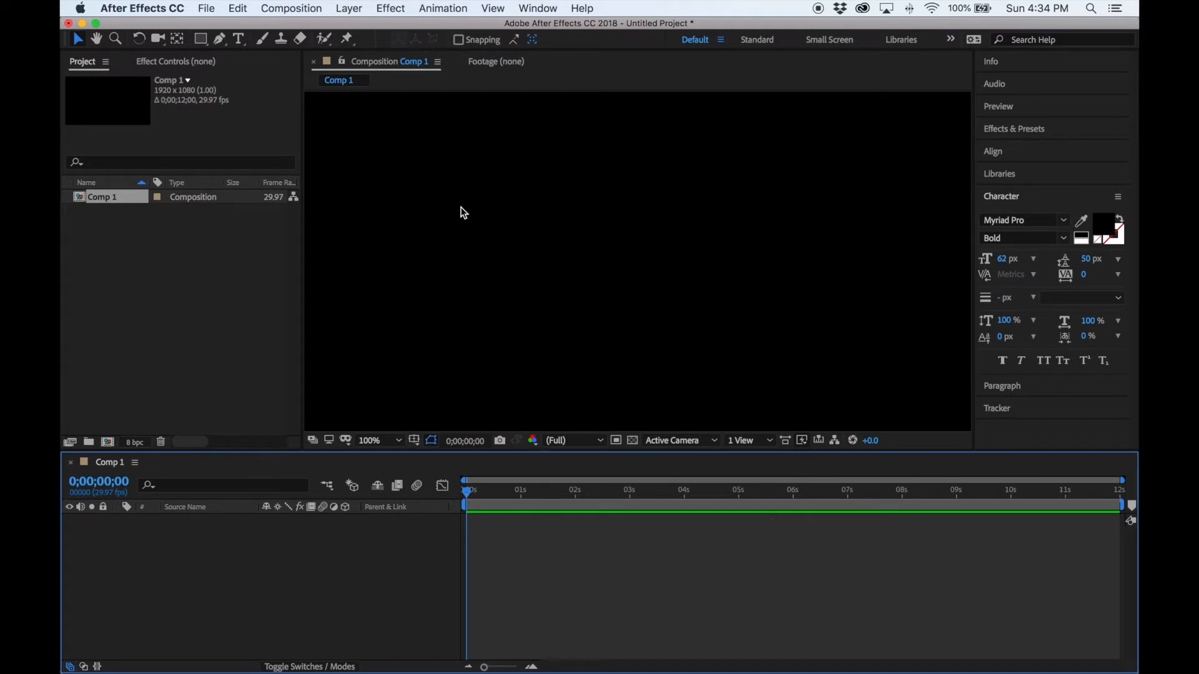
pyautogui.click(390, 9)
pyautogui.moveTo(351, 10)
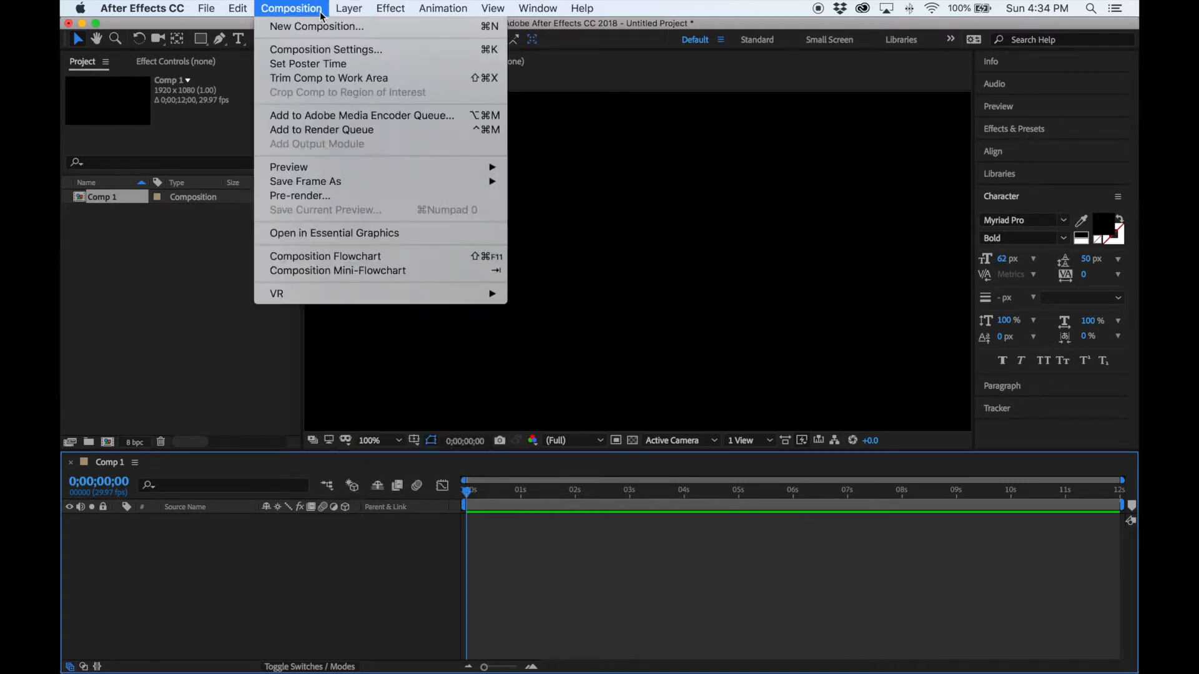
pyautogui.click(544, 105)
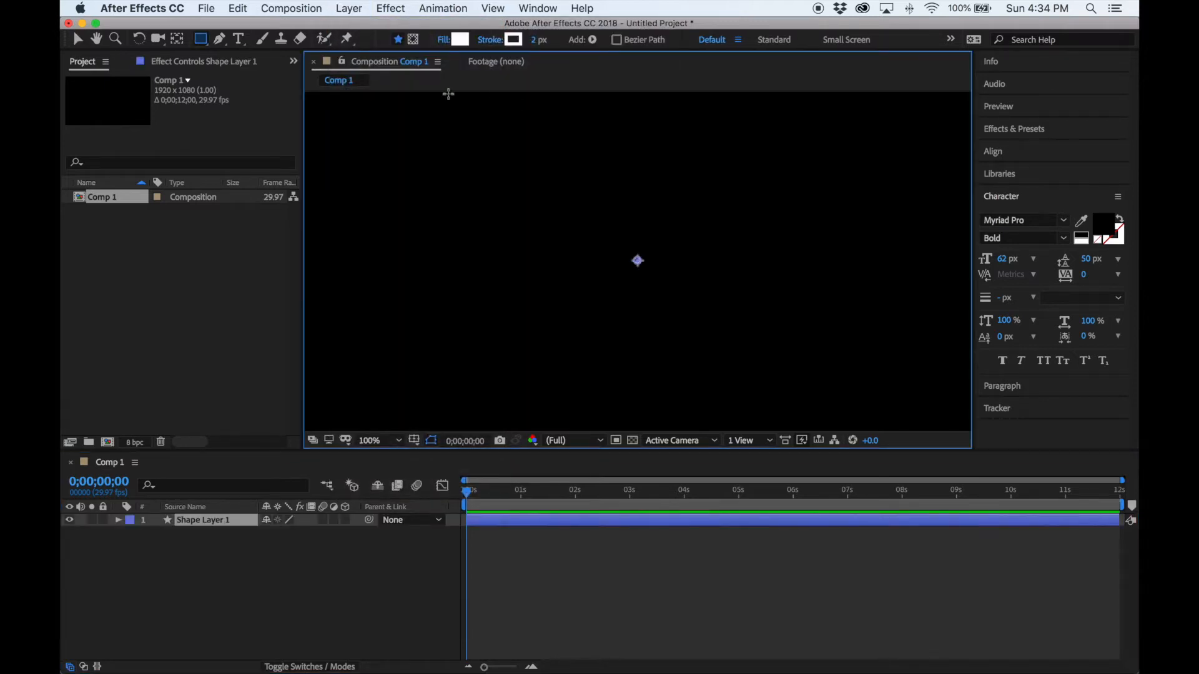
# Draw a white circle in the comp centre with the Ellipse Tool.
pyautogui.click(202, 38)
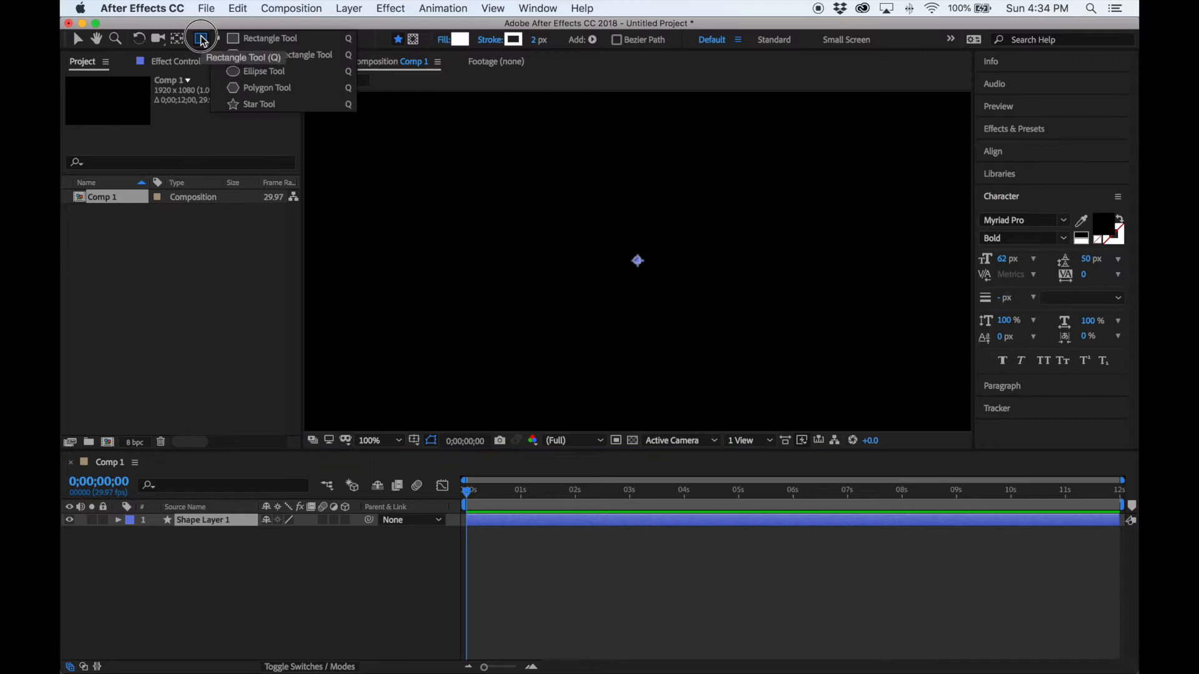
pyautogui.click(233, 72)
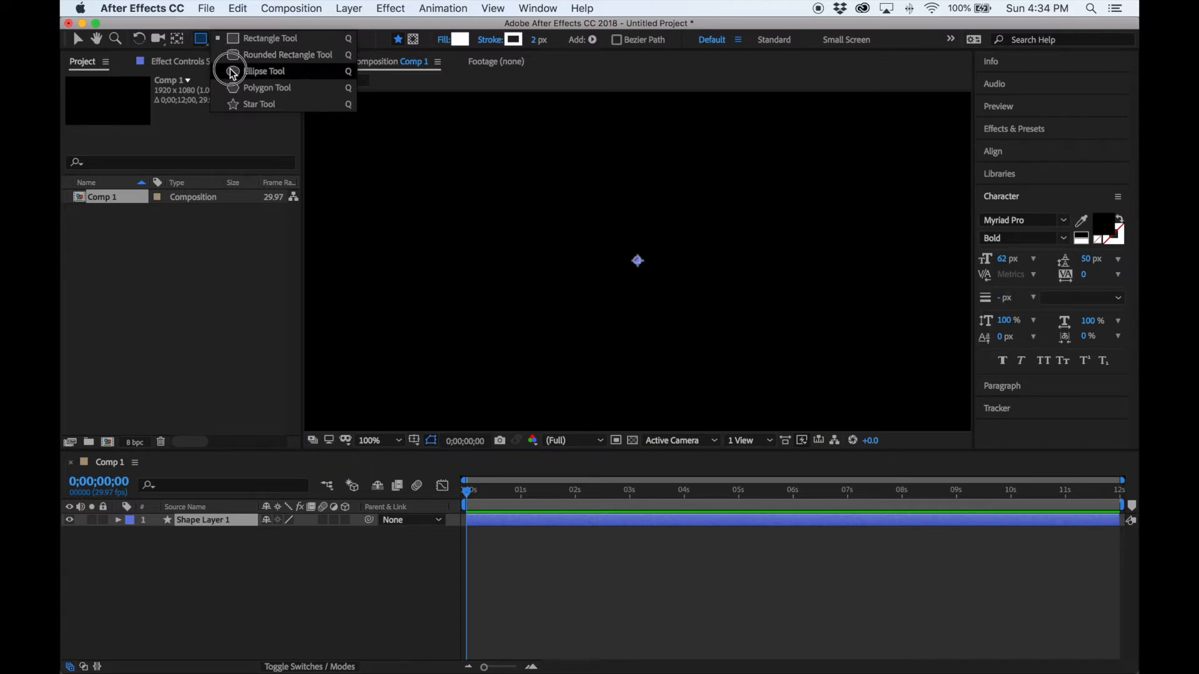
pyautogui.moveTo(588, 200); pyautogui.dragTo(693, 297)
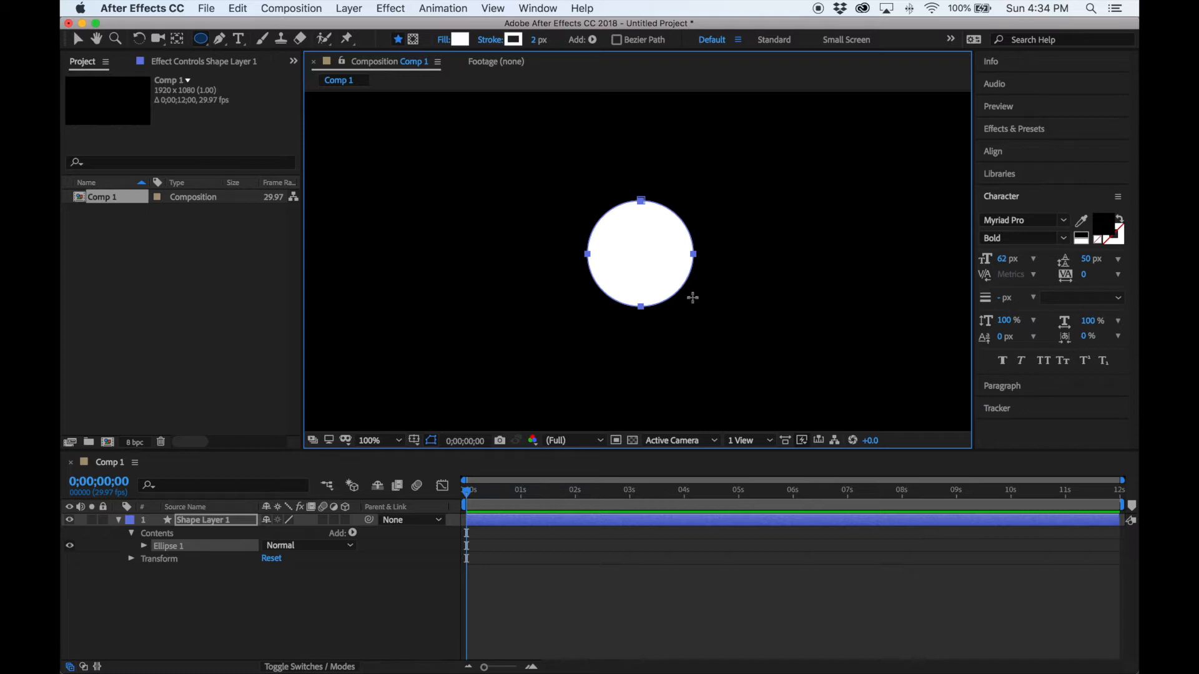
# Change the circle's fill colour to pure red FF0000.
pyautogui.click(465, 43)
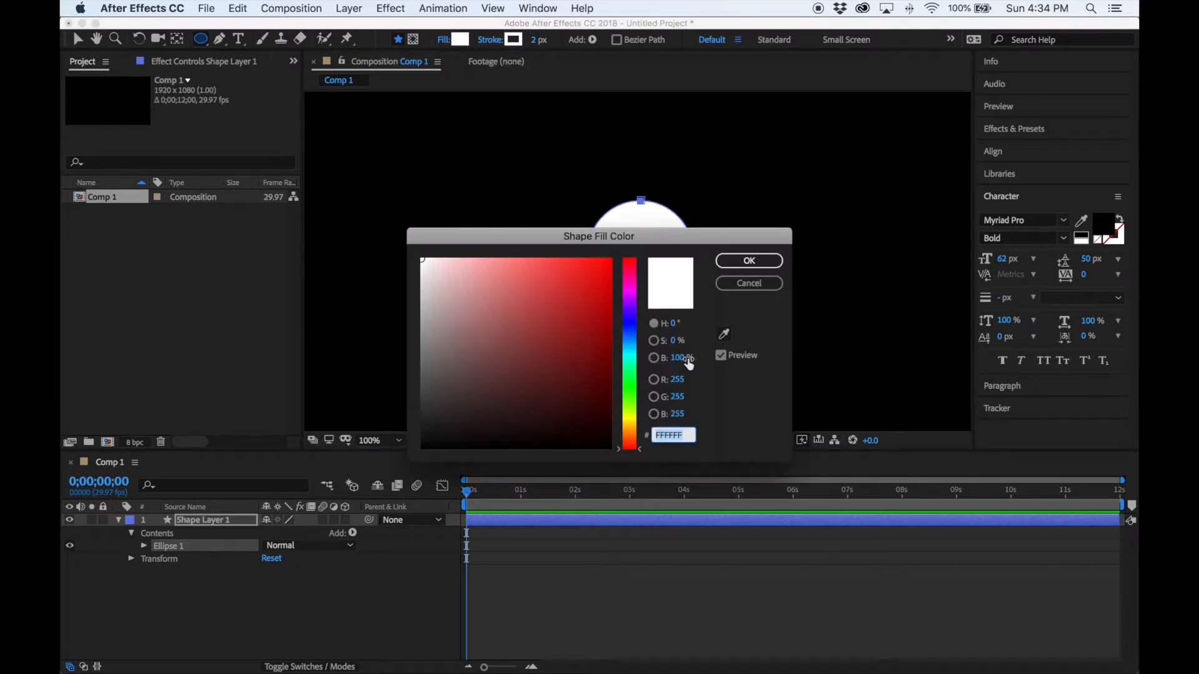
pyautogui.click(629, 296)
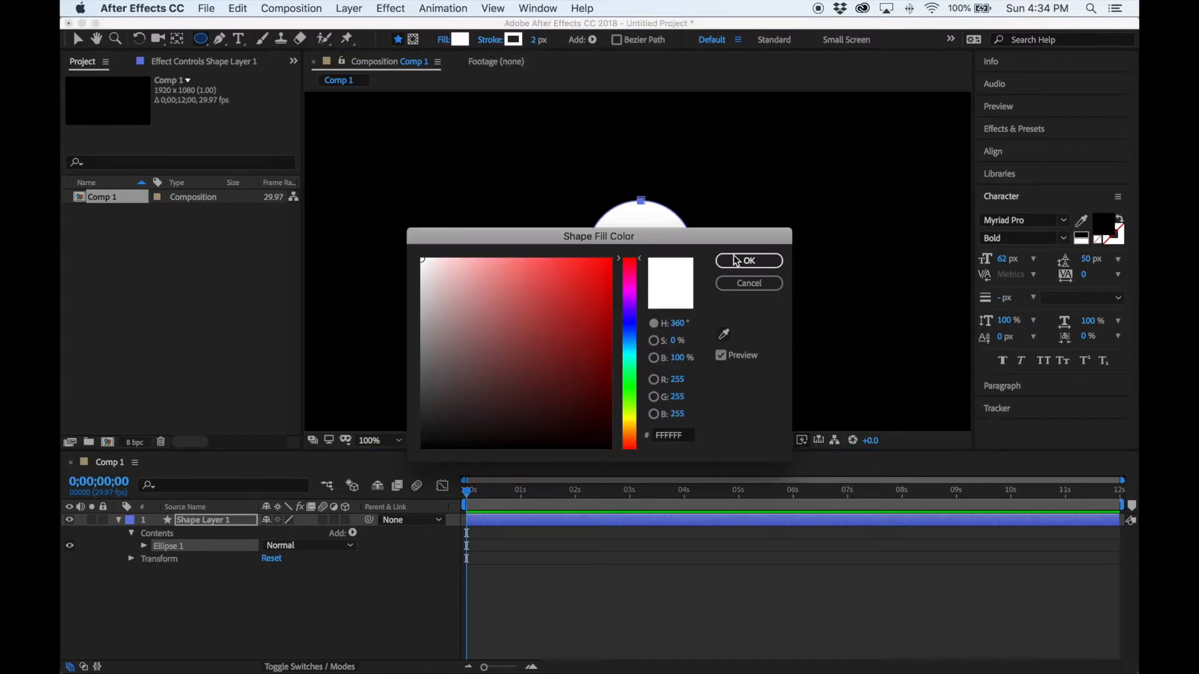
pyautogui.click(763, 262)
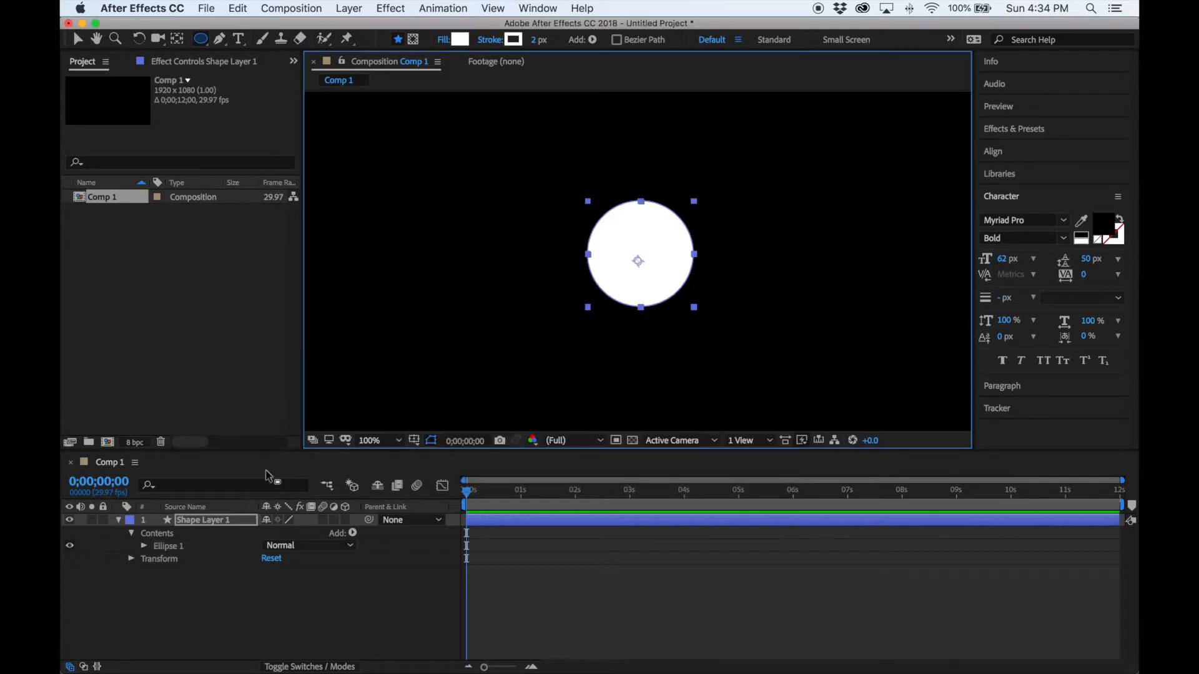
pyautogui.click(458, 40)
pyautogui.click(584, 285)
pyautogui.moveTo(584, 285); pyautogui.dragTo(624, 244)
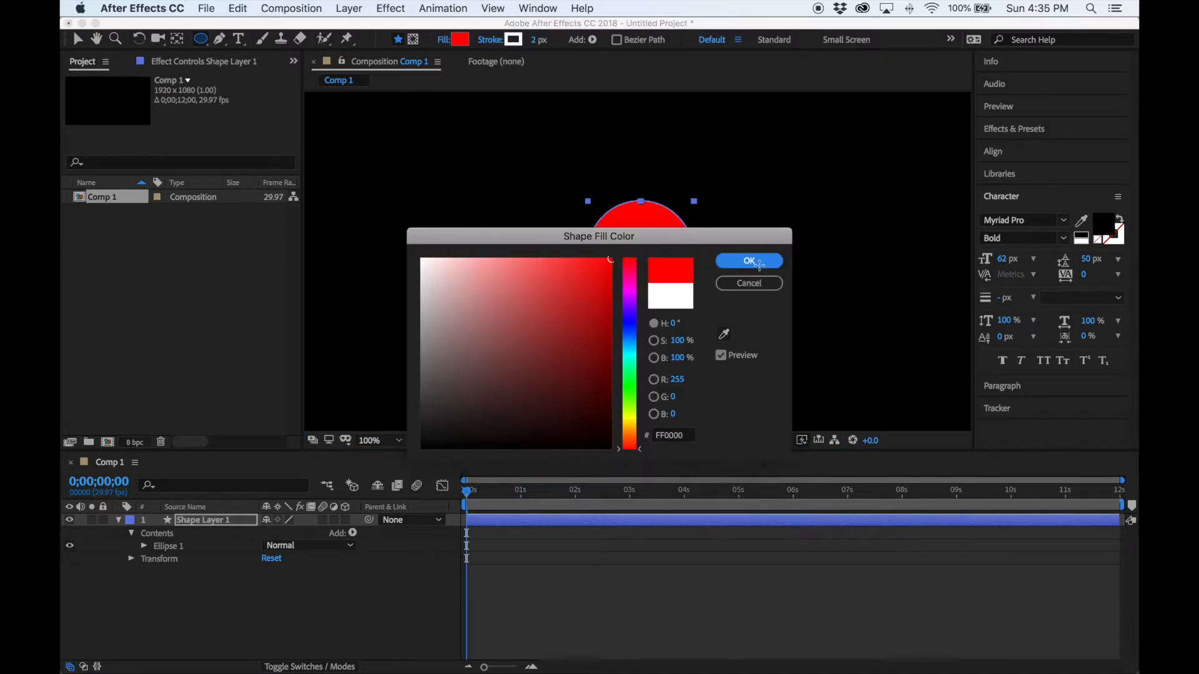
pyautogui.click(761, 270)
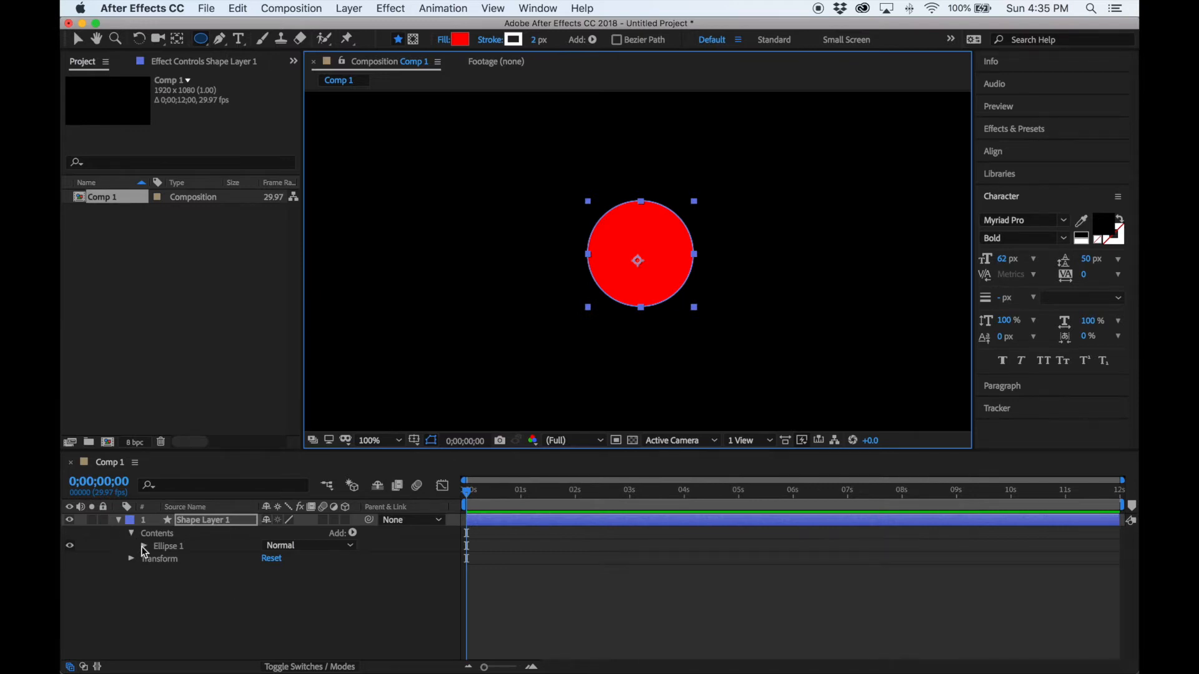
# Set Transform: Ellipse 1 Position to 0,0 to centre the circle on the layer.
pyautogui.click(144, 547)
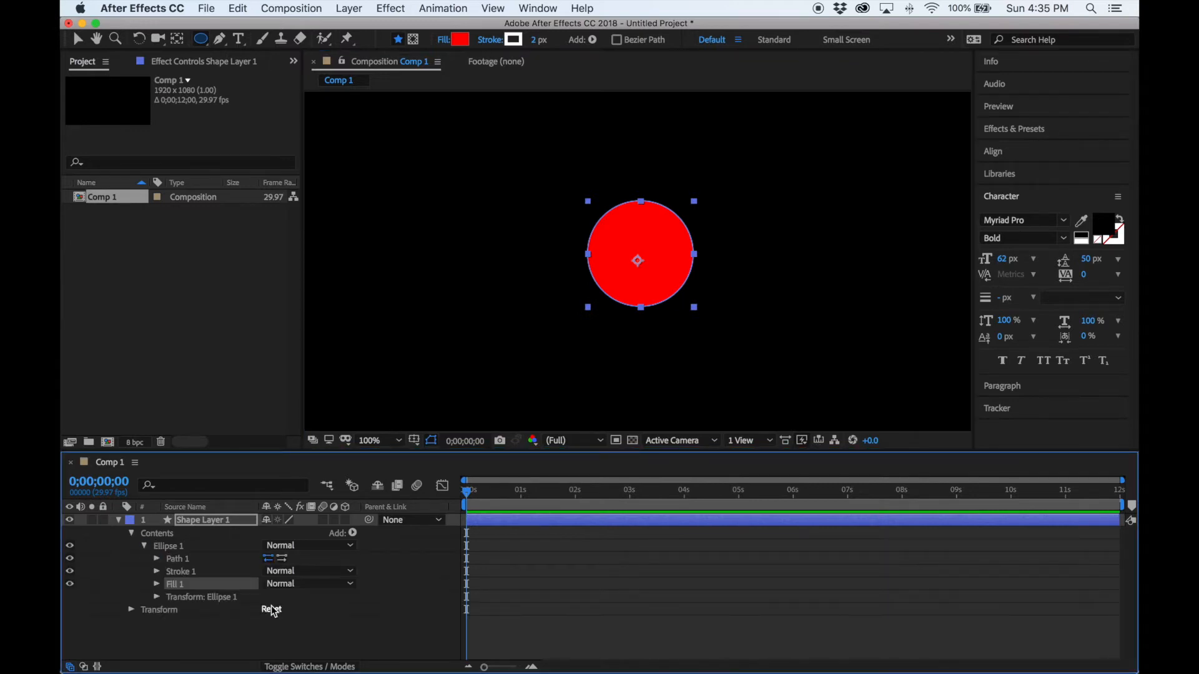
pyautogui.click(157, 597)
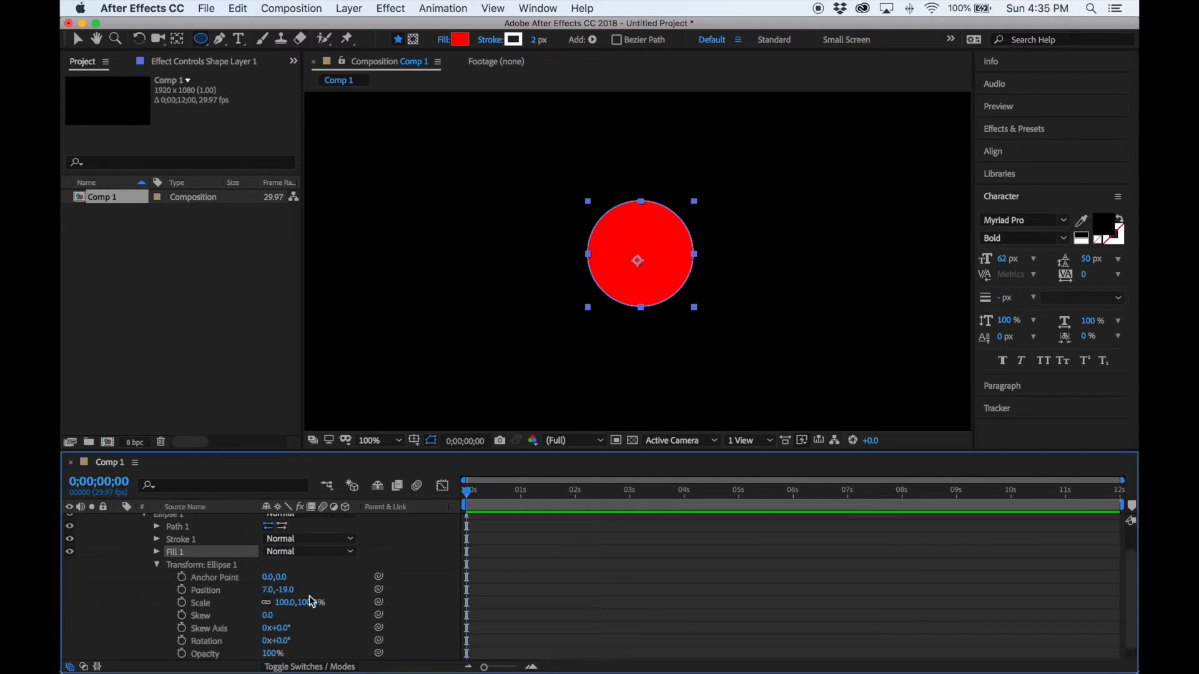
pyautogui.click(270, 590)
pyautogui.write('0')
pyautogui.press('Return')
pyautogui.click(285, 591)
pyautogui.write('0')
pyautogui.press('Return')
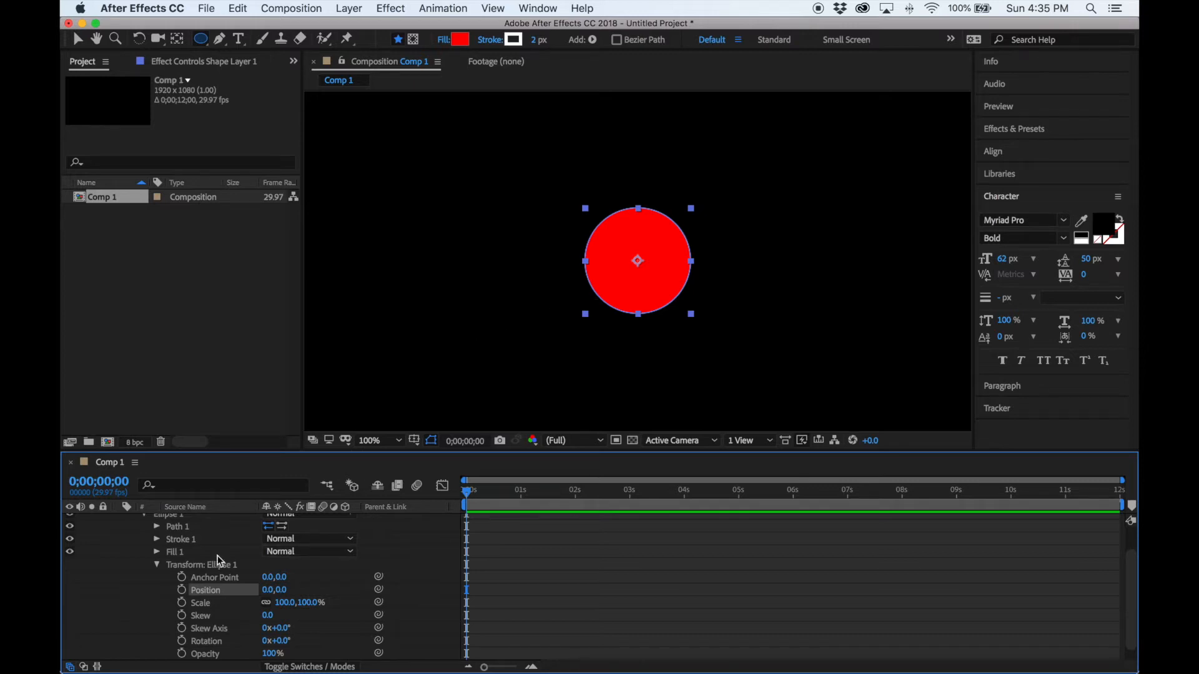
pyautogui.scroll(2, 159, 554)
# Collapse Shape Layer 1 and add a Null Object layer, Null 1.
pyautogui.click(118, 519)
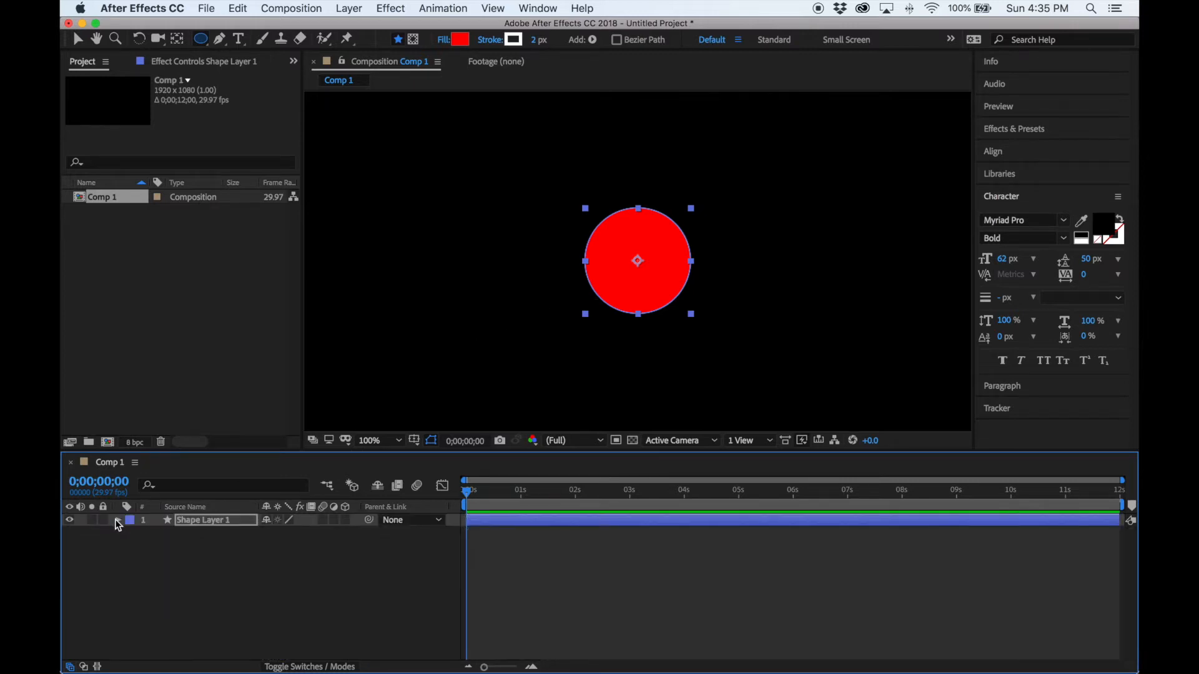
pyautogui.click(350, 8)
pyautogui.moveTo(357, 26)
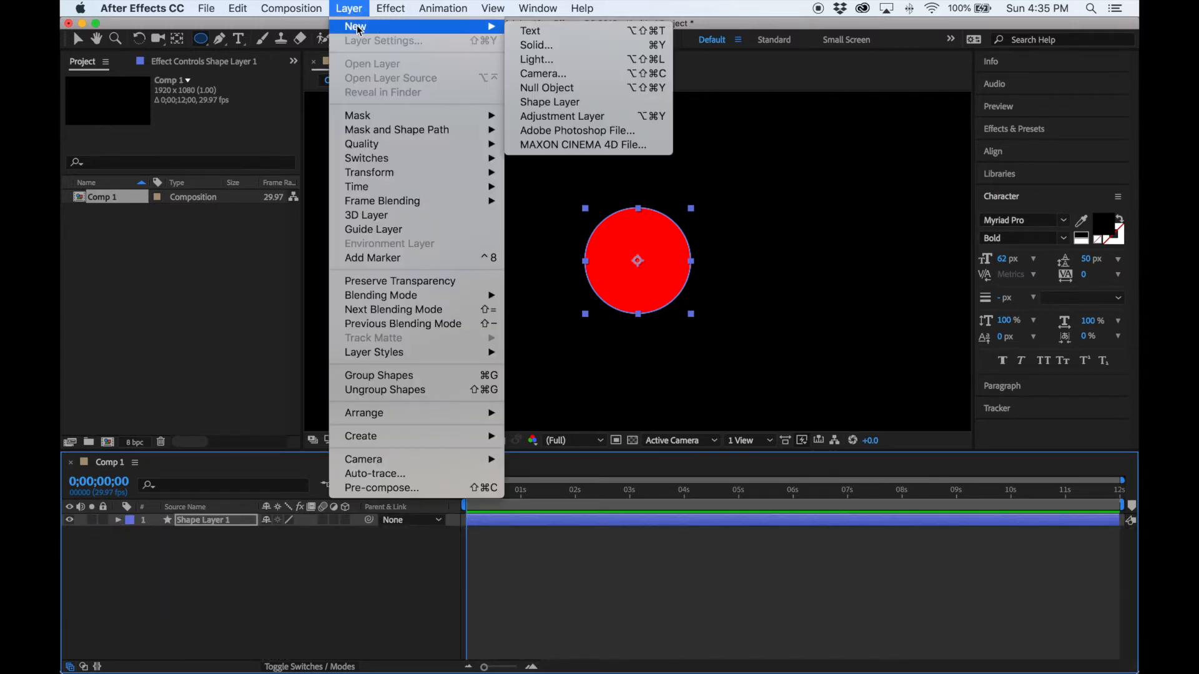
pyautogui.click(603, 92)
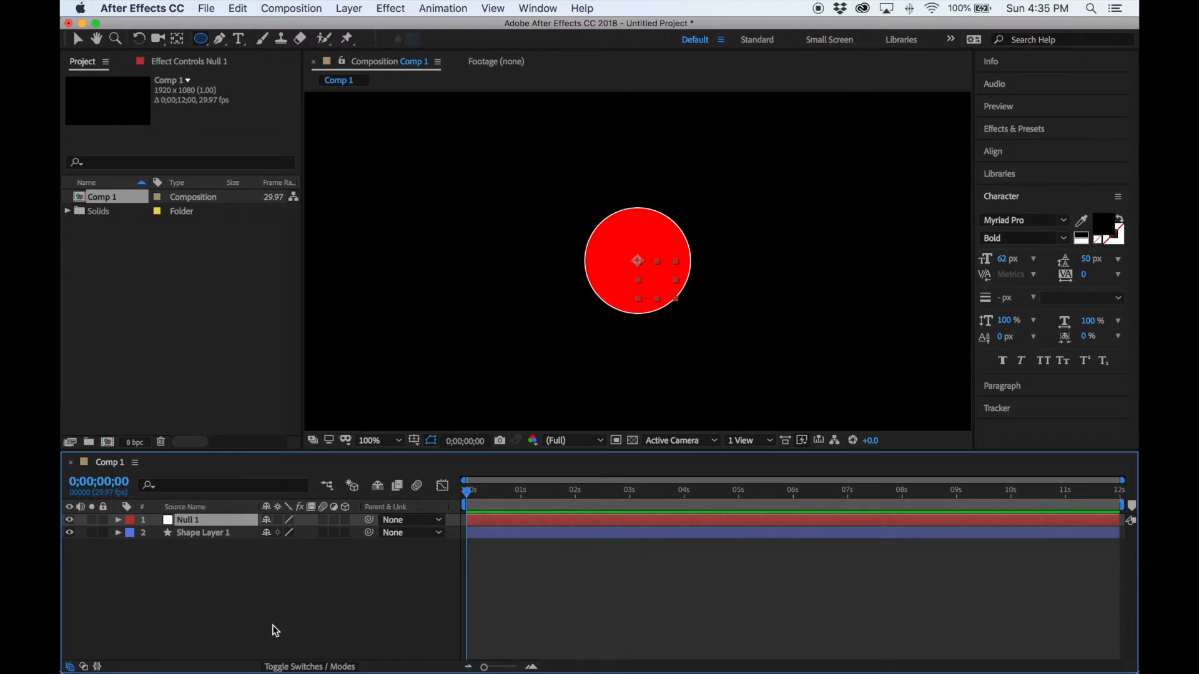
# Offset Null 1's Anchor Point to 0.0,143.0, undoing an accidental Position change.
pyautogui.click(118, 520)
pyautogui.click(132, 533)
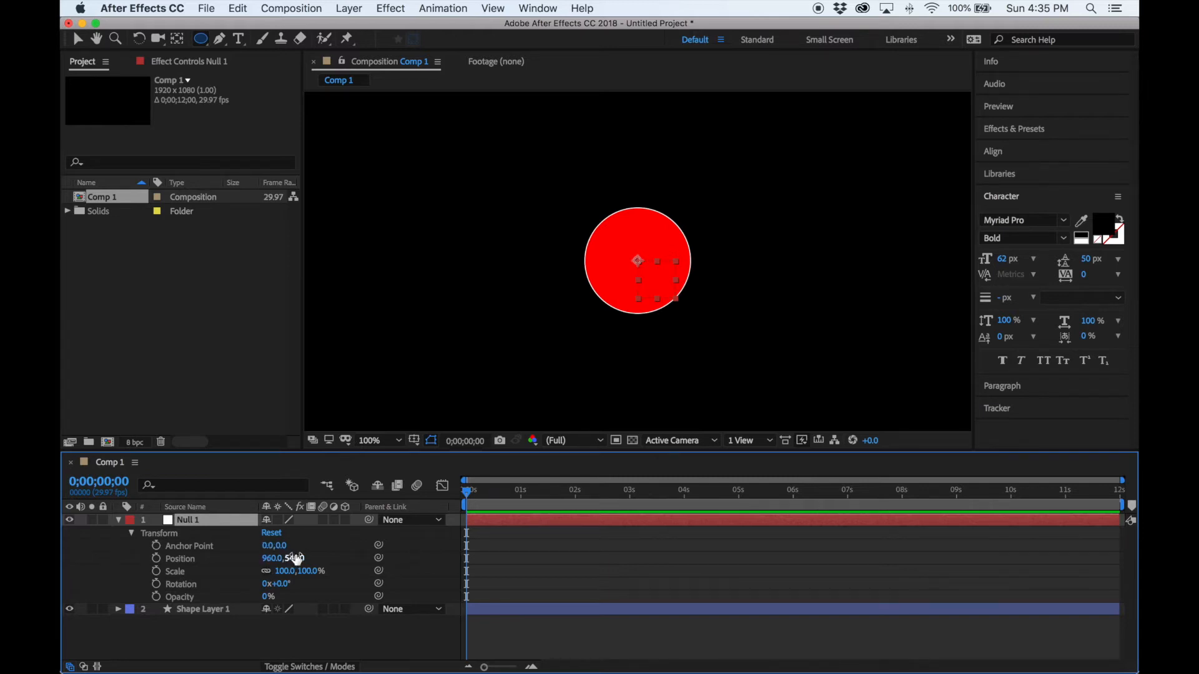
pyautogui.moveTo(296, 559); pyautogui.dragTo(279, 560)
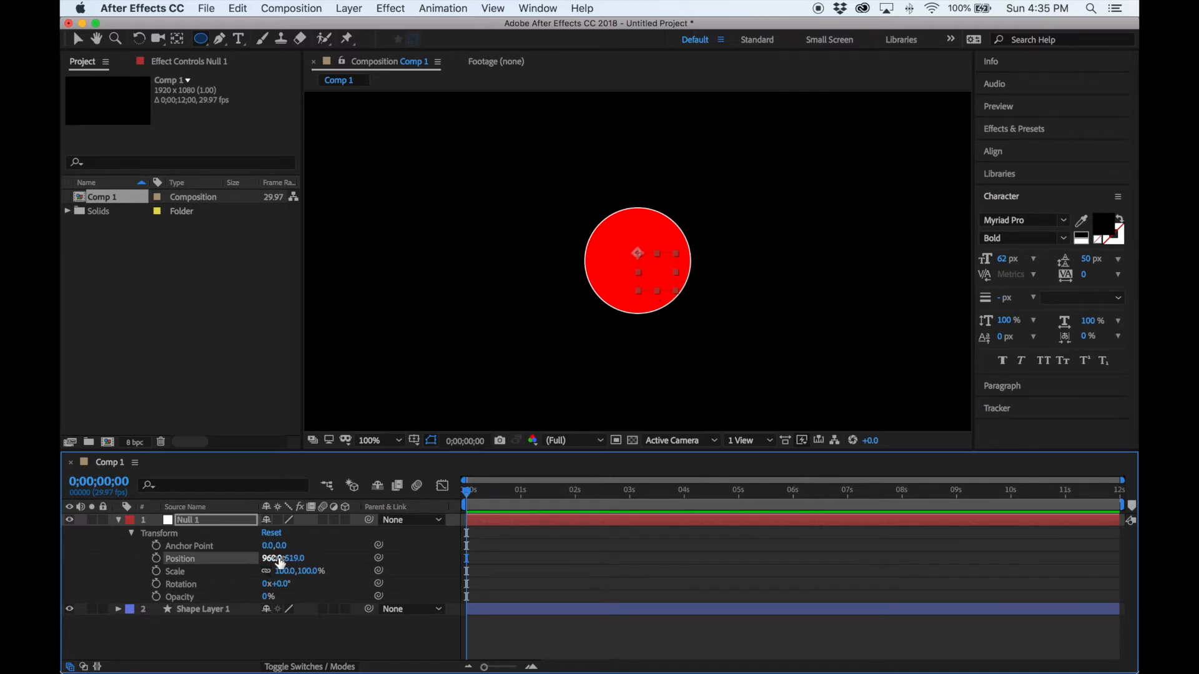
pyautogui.press('super+z')
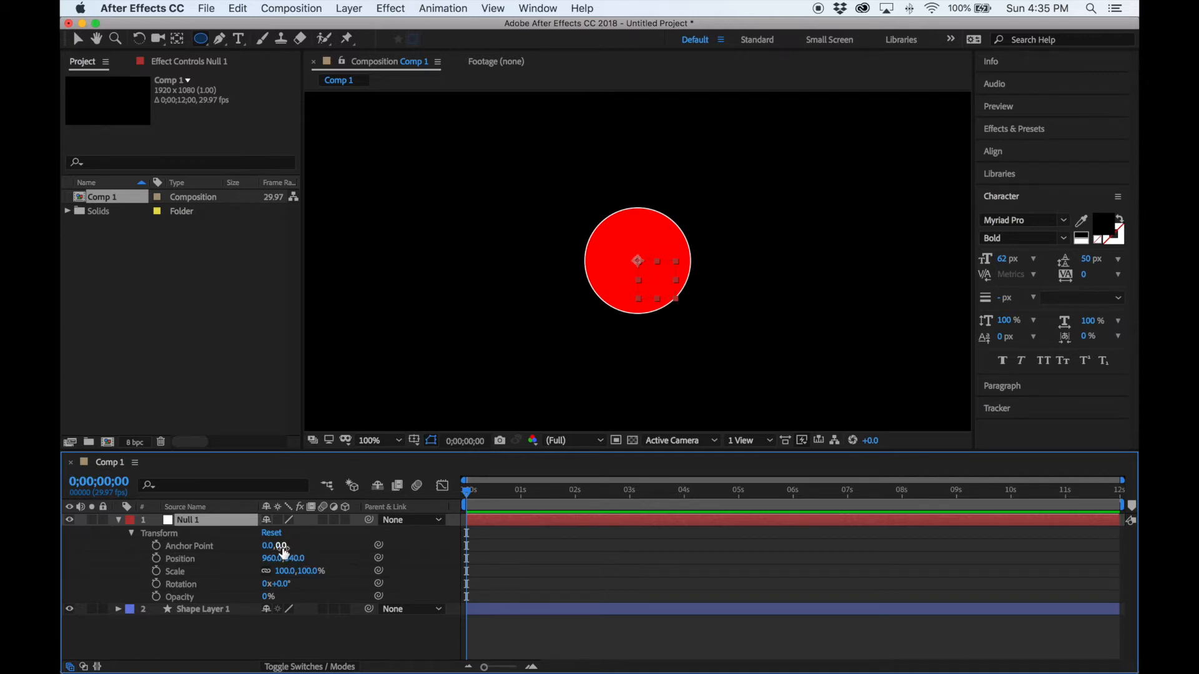
pyautogui.moveTo(281, 553); pyautogui.dragTo(377, 569)
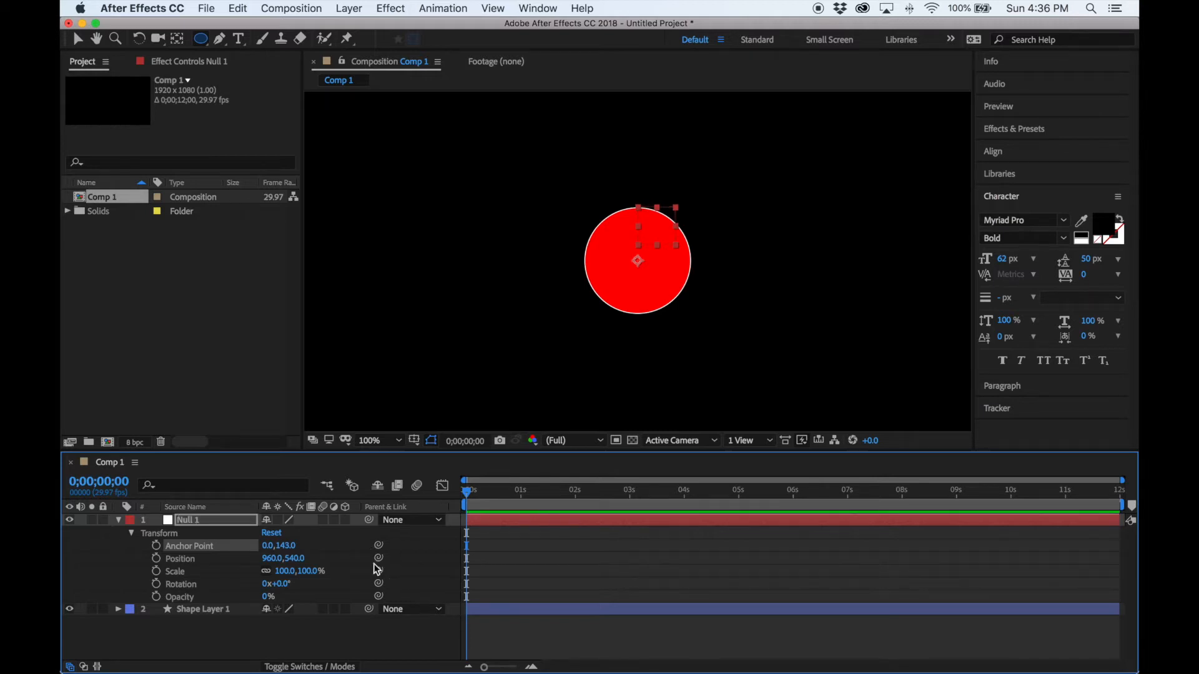
# Keyframe Null 1's Rotation from 0x at 0 s to 1x at 1 s.
pyautogui.click(157, 587)
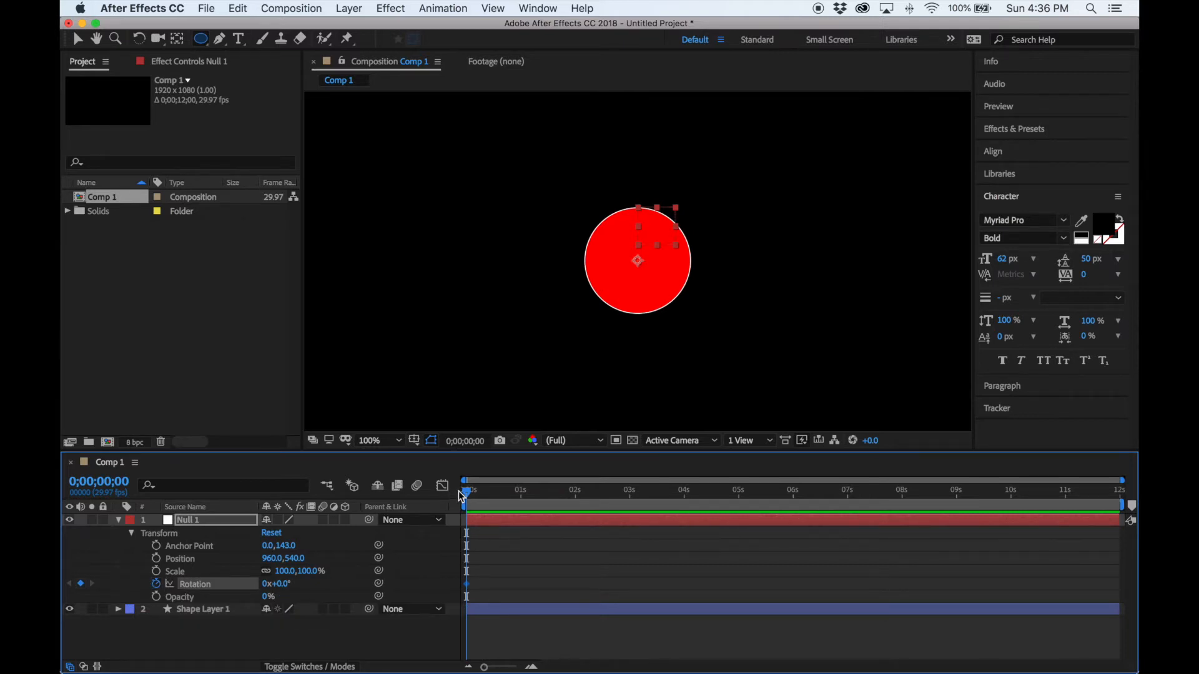
pyautogui.moveTo(470, 500); pyautogui.dragTo(522, 530)
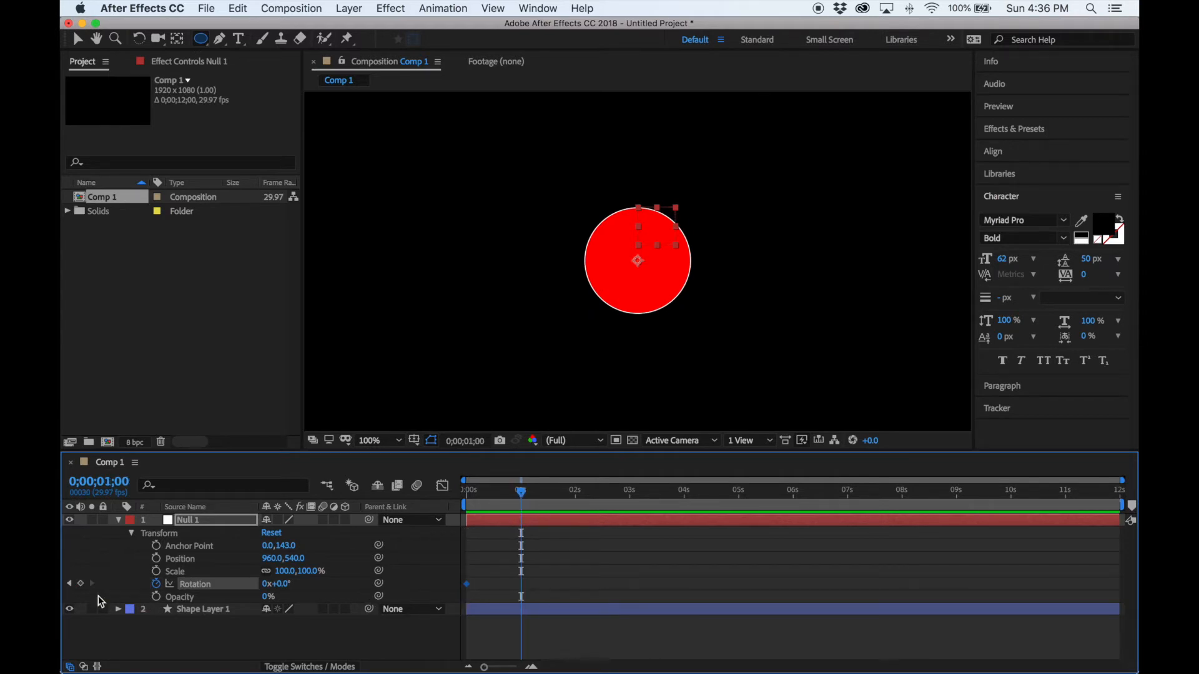
pyautogui.click(81, 584)
pyautogui.click(266, 585)
pyautogui.write('1')
pyautogui.press('Return')
# Scrub to check the spin, return to 0 s and select Null 1.
pyautogui.click(522, 494)
pyautogui.moveTo(524, 495); pyautogui.dragTo(526, 537)
pyautogui.press('Home')
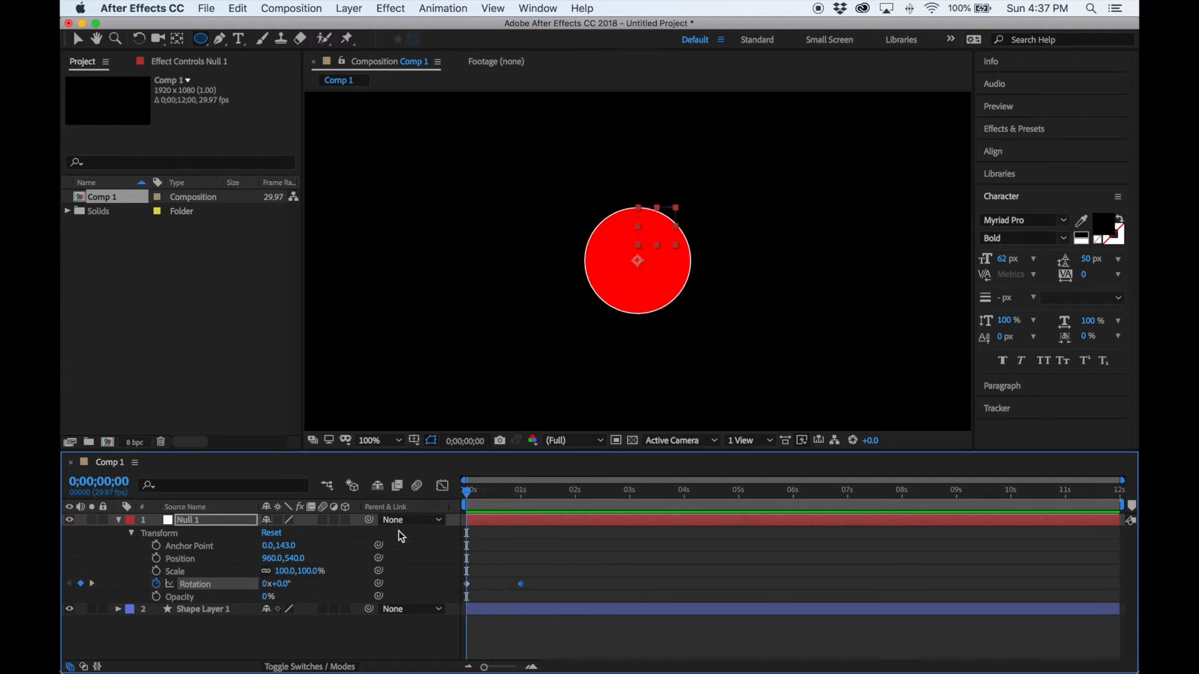
pyautogui.click(226, 518)
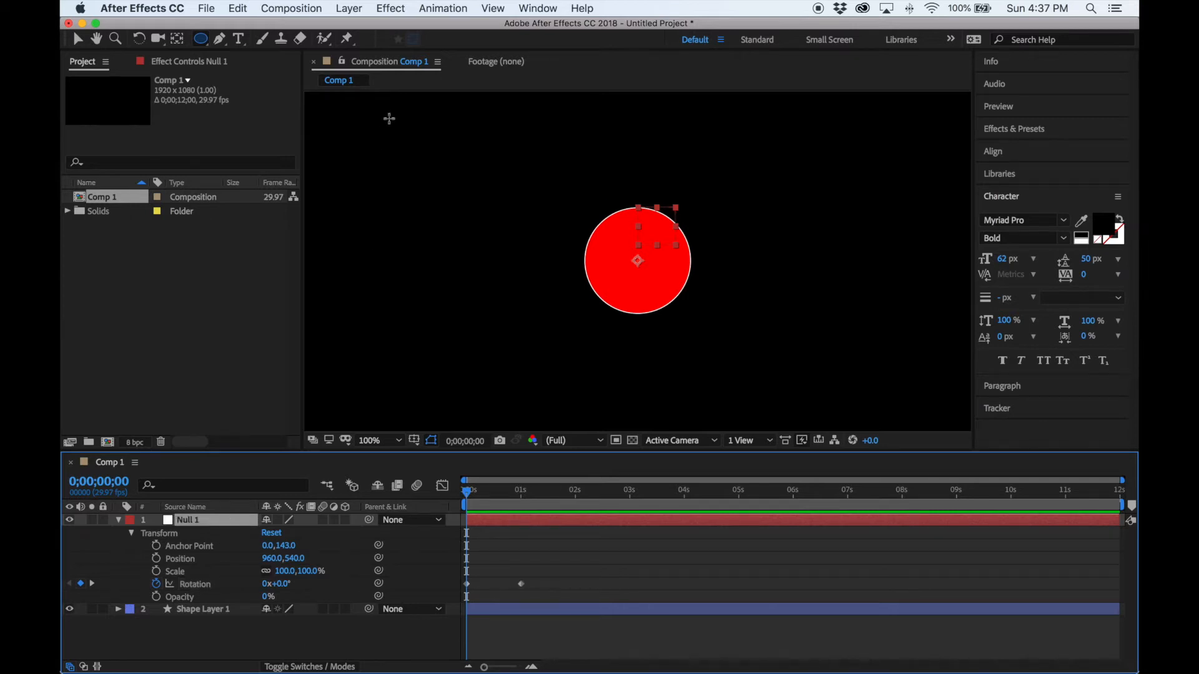
pyautogui.click(353, 8)
# Add Shape Layer 2 and draw a small circle up and right of the big one.
pyautogui.moveTo(357, 28)
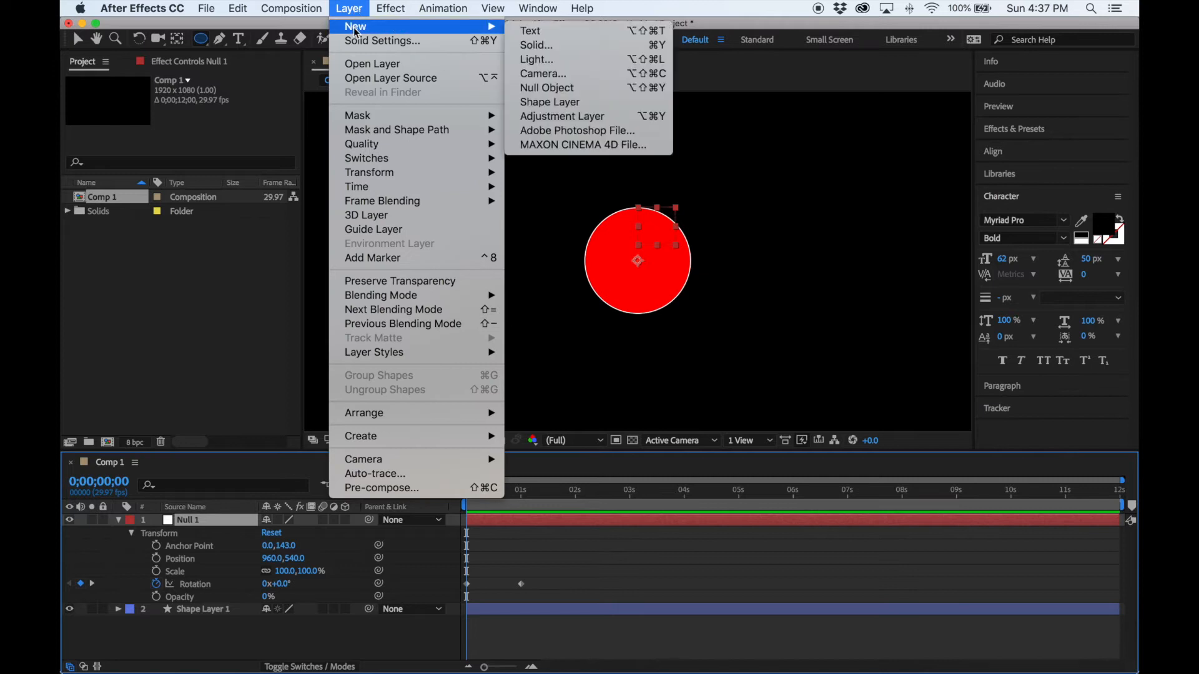
pyautogui.click(562, 106)
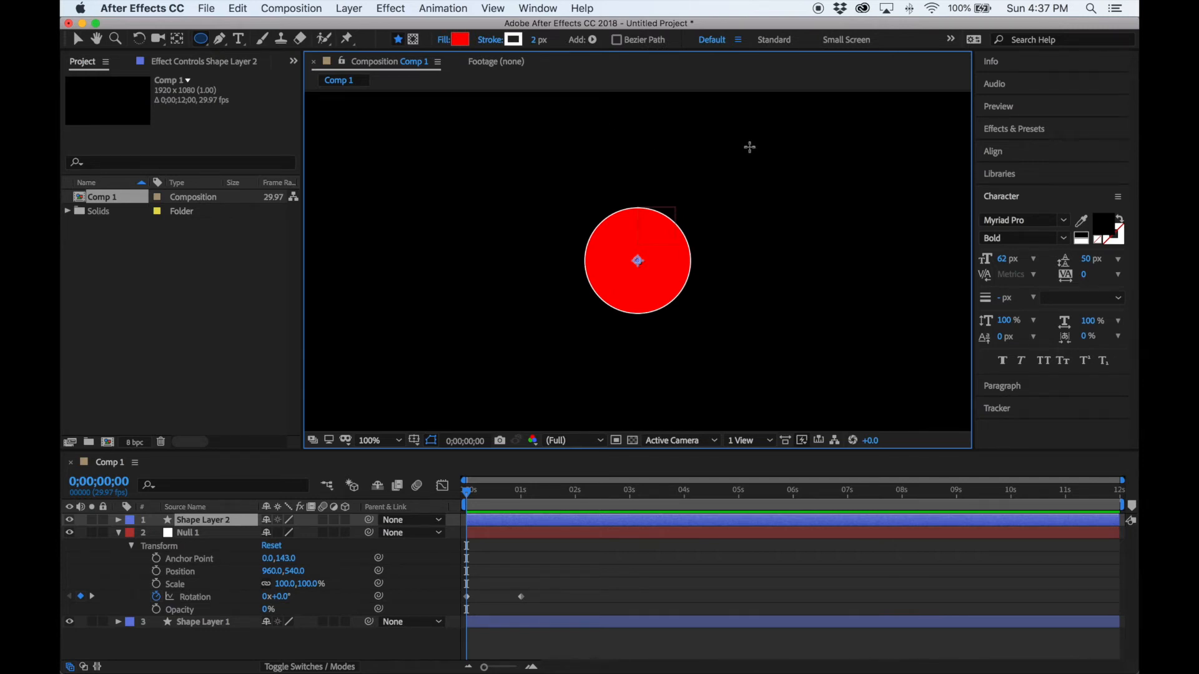
pyautogui.moveTo(749, 147); pyautogui.dragTo(762, 160)
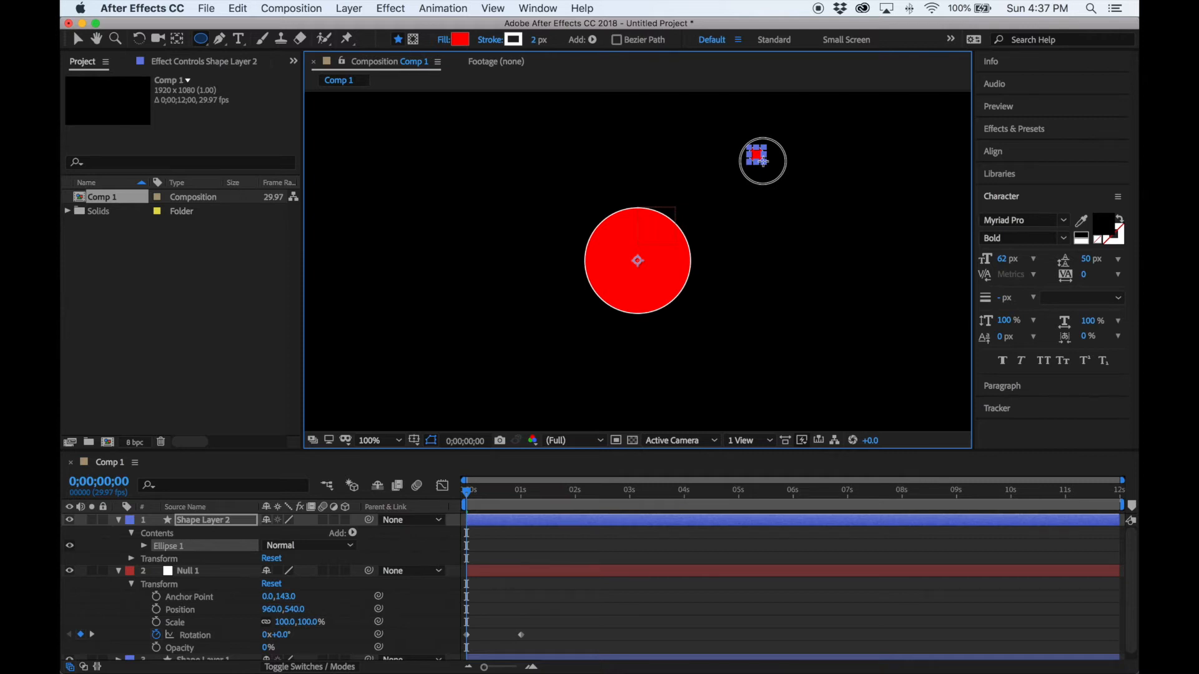
pyautogui.moveTo(763, 161); pyautogui.dragTo(768, 165)
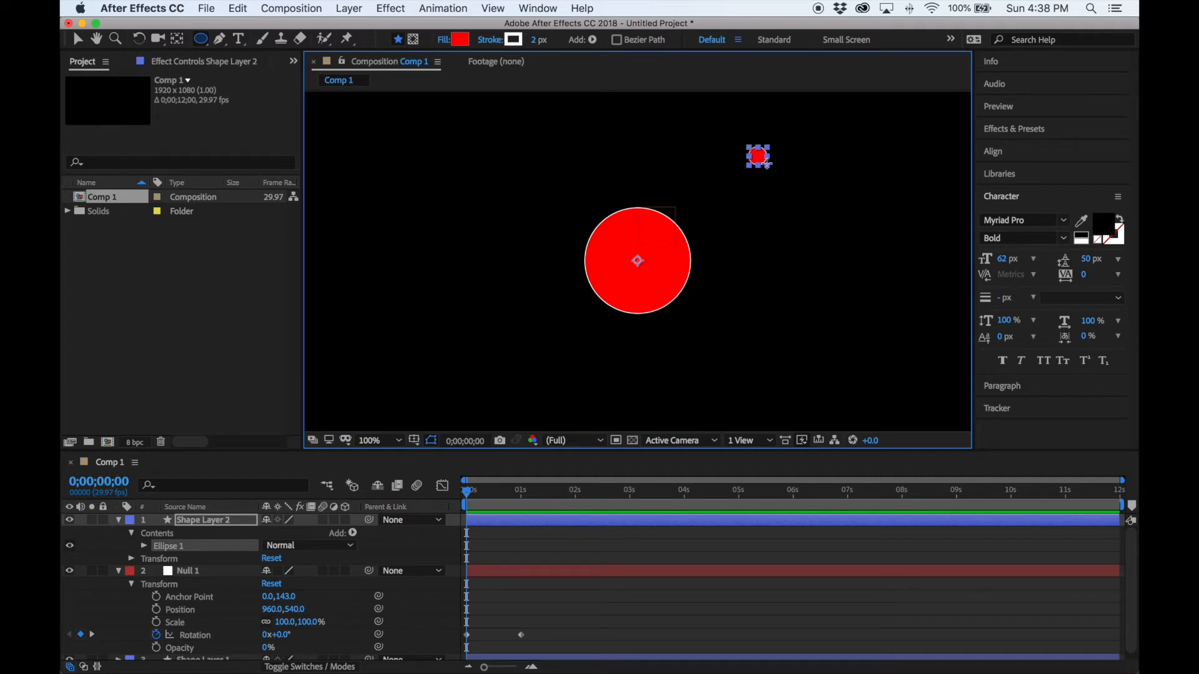
# Draw a thin vertical rectangle stick below the small ball.
pyautogui.click(201, 41)
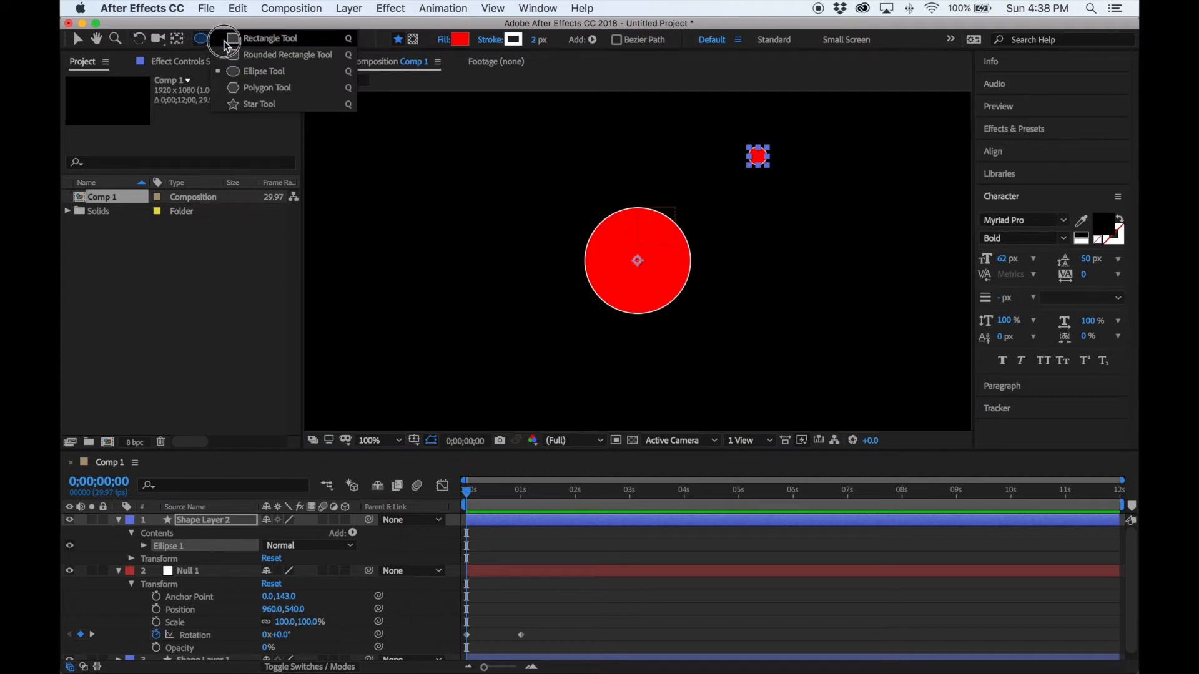
pyautogui.click(226, 39)
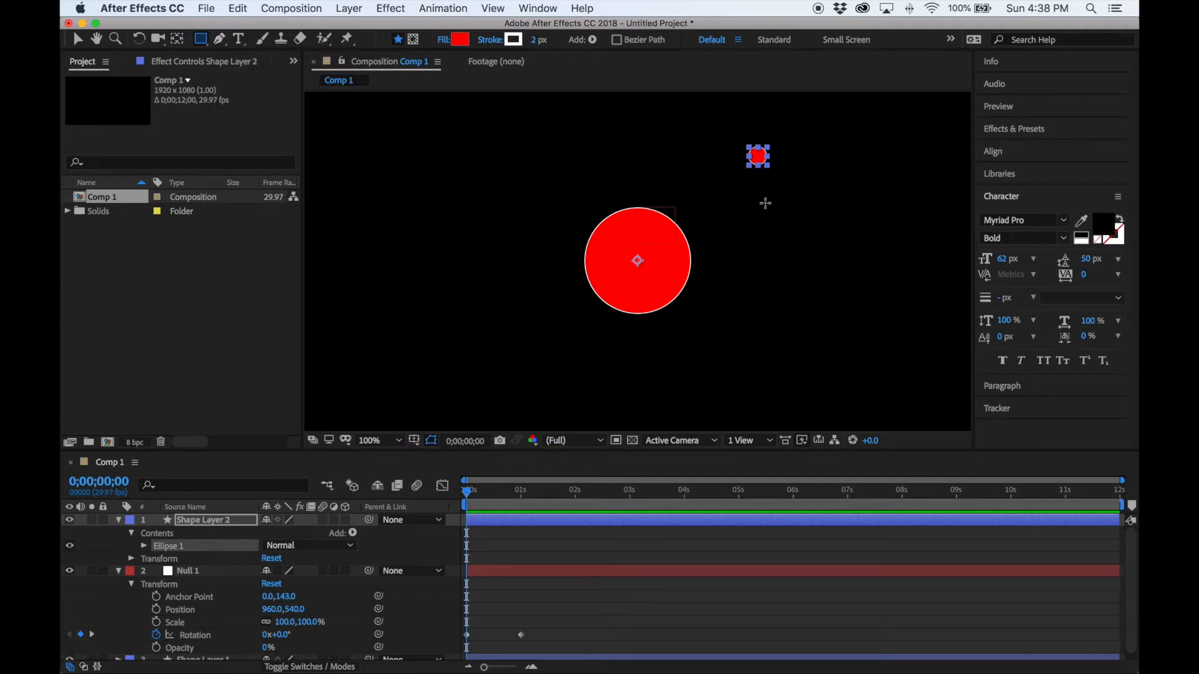
pyautogui.moveTo(761, 211); pyautogui.dragTo(758, 162)
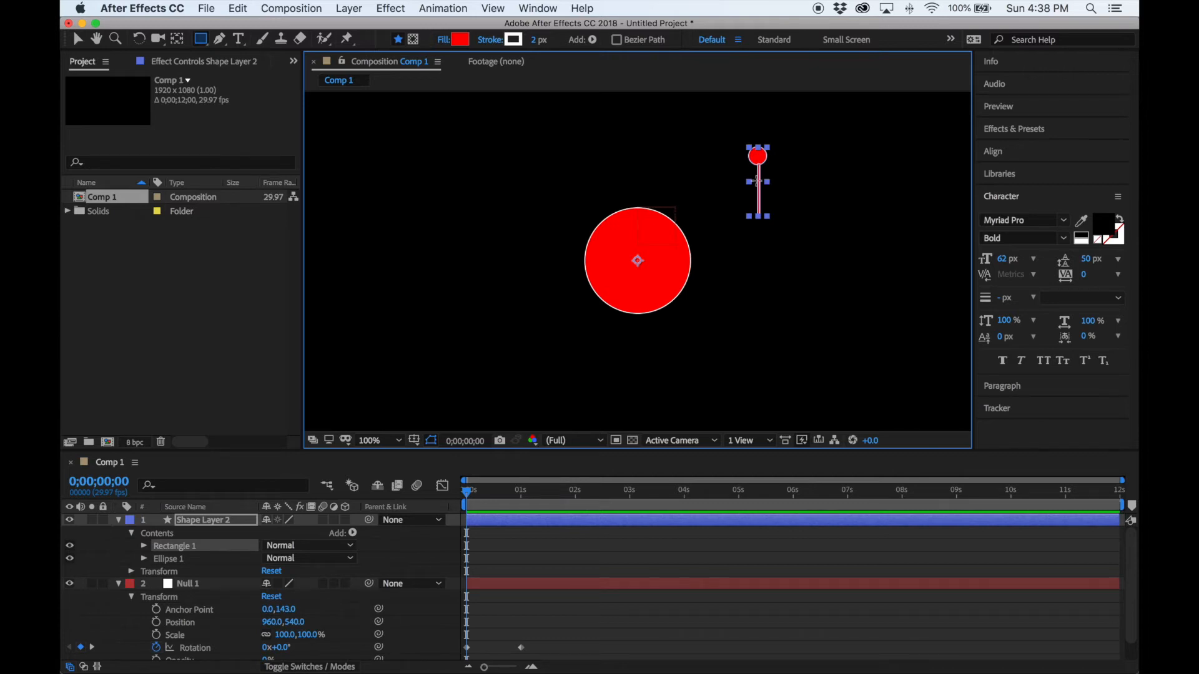
# Set the stick's fill colour to white FFFFFF.
pyautogui.click(461, 39)
pyautogui.moveTo(516, 266)
pyautogui.mouseDown()
pyautogui.moveTo(436, 289)
pyautogui.moveTo(409, 236)
pyautogui.mouseUp()
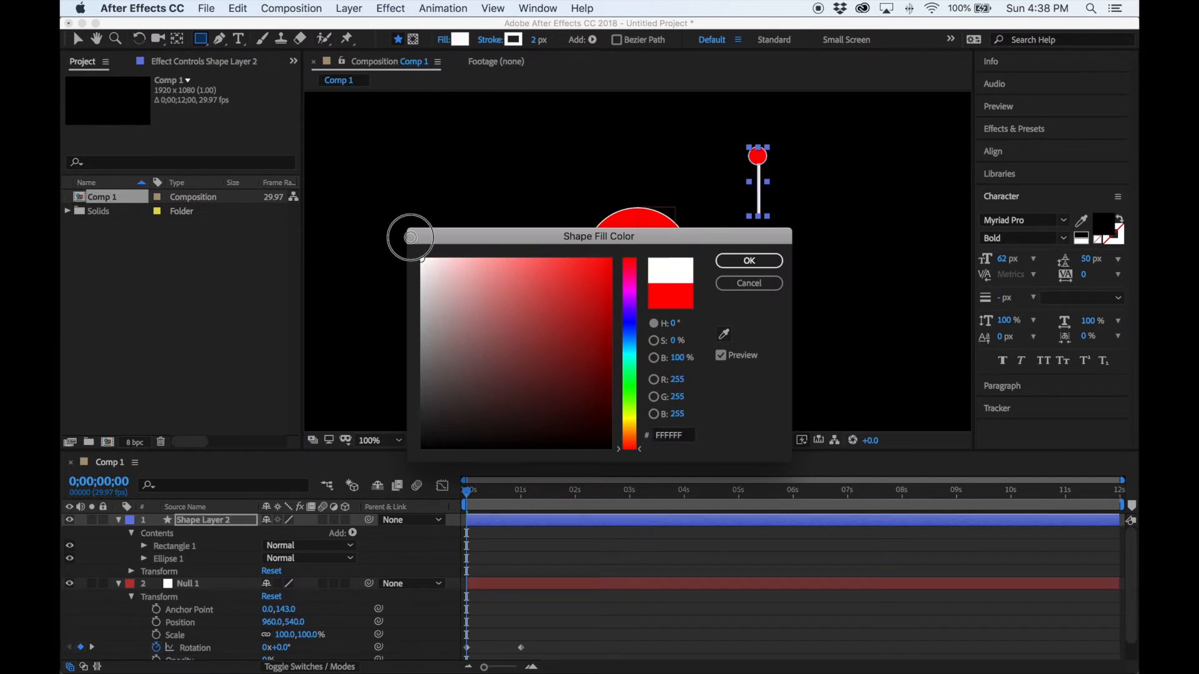
pyautogui.click(759, 263)
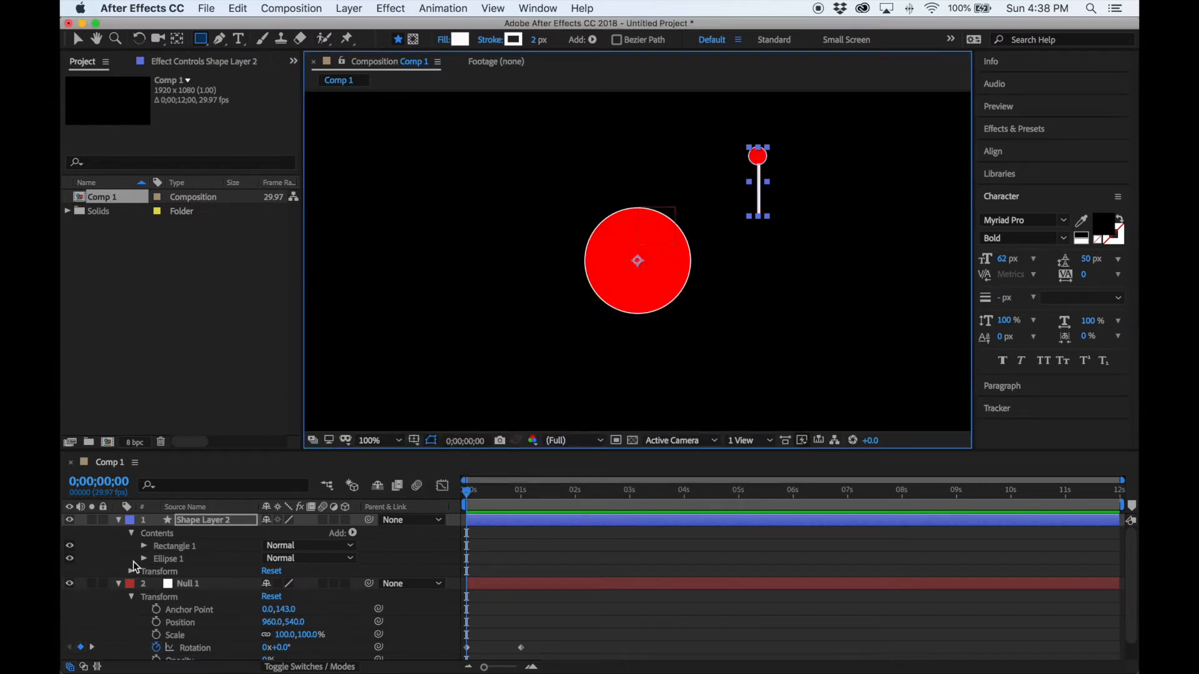
# Set Transform: Rectangle 1 Position X to 0.
pyautogui.click(117, 584)
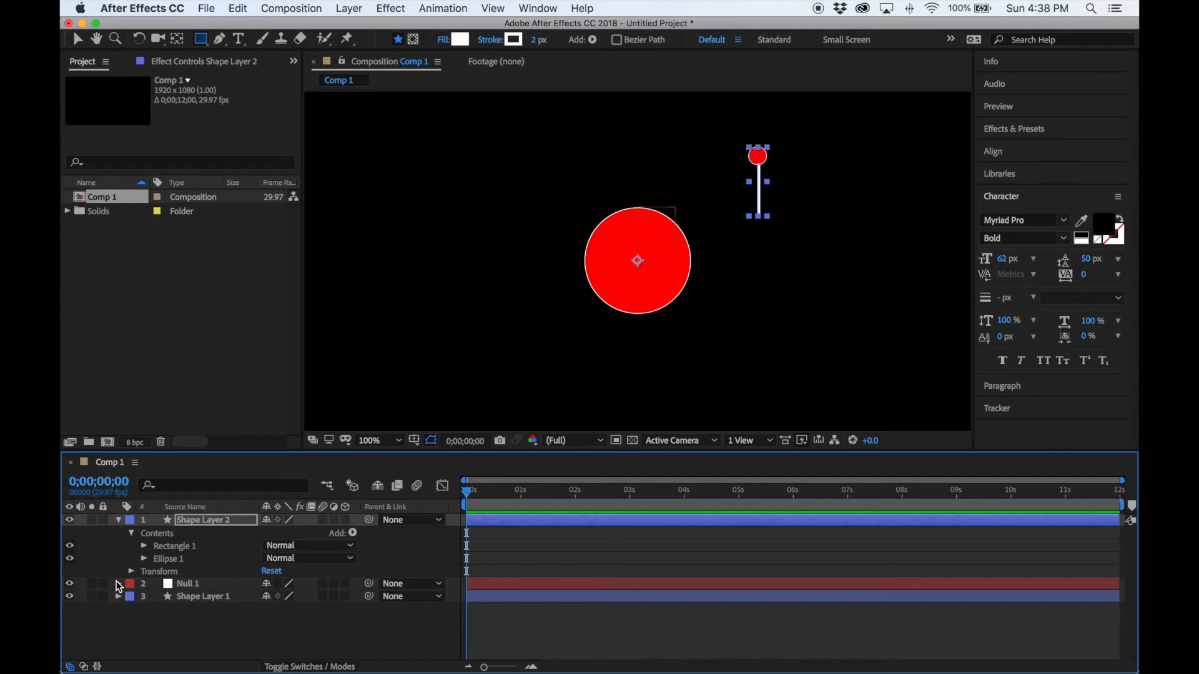
pyautogui.click(144, 547)
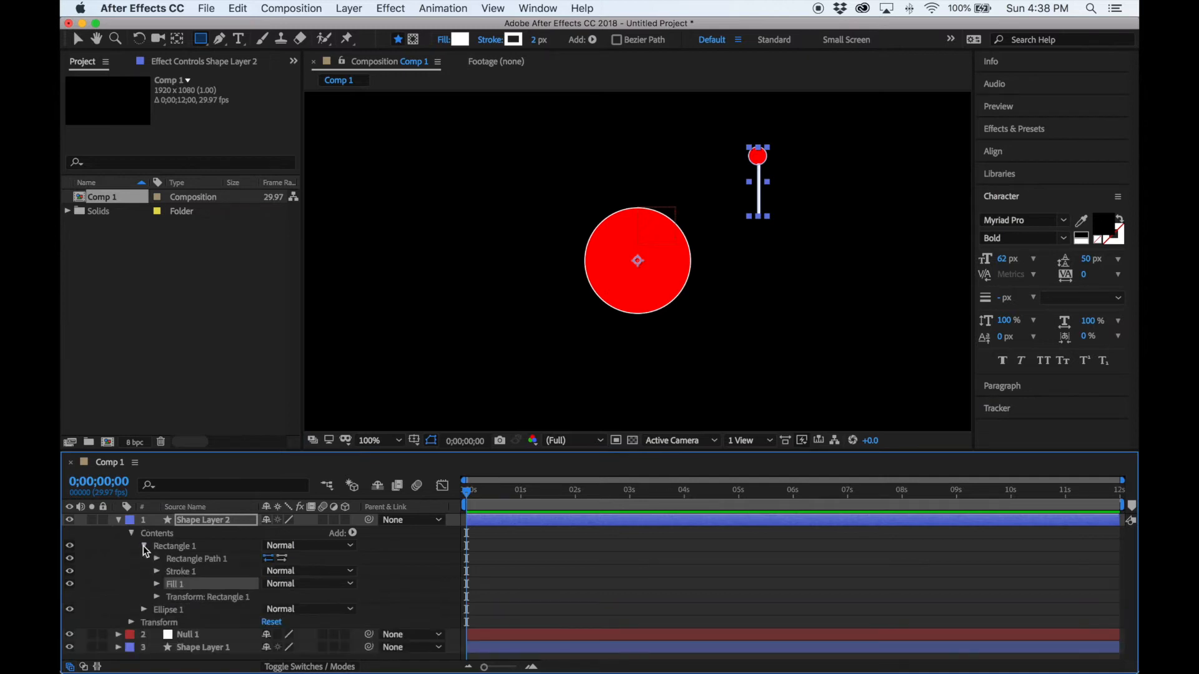
pyautogui.click(157, 598)
pyautogui.scroll(-3, 196, 587)
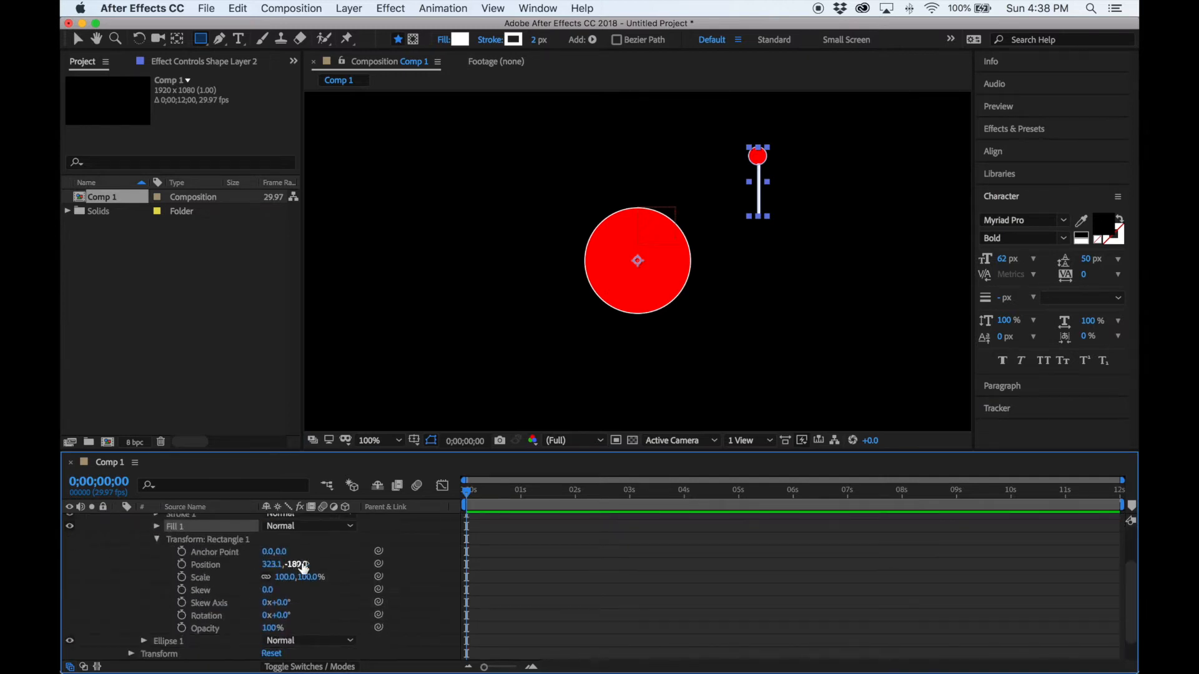
pyautogui.click(272, 566)
pyautogui.write('0')
pyautogui.press('Return')
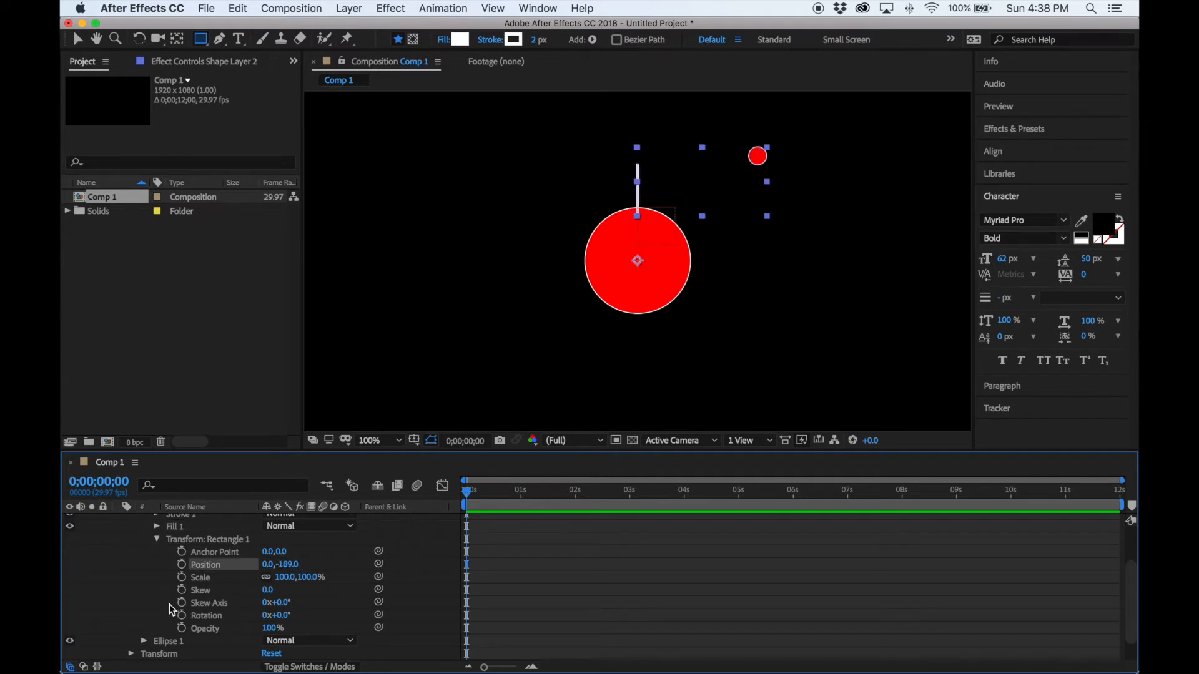
# Set Transform: Ellipse 1 Position X to 0 and nudge the ball up to 0,-282.
pyautogui.scroll(-2, 167, 571)
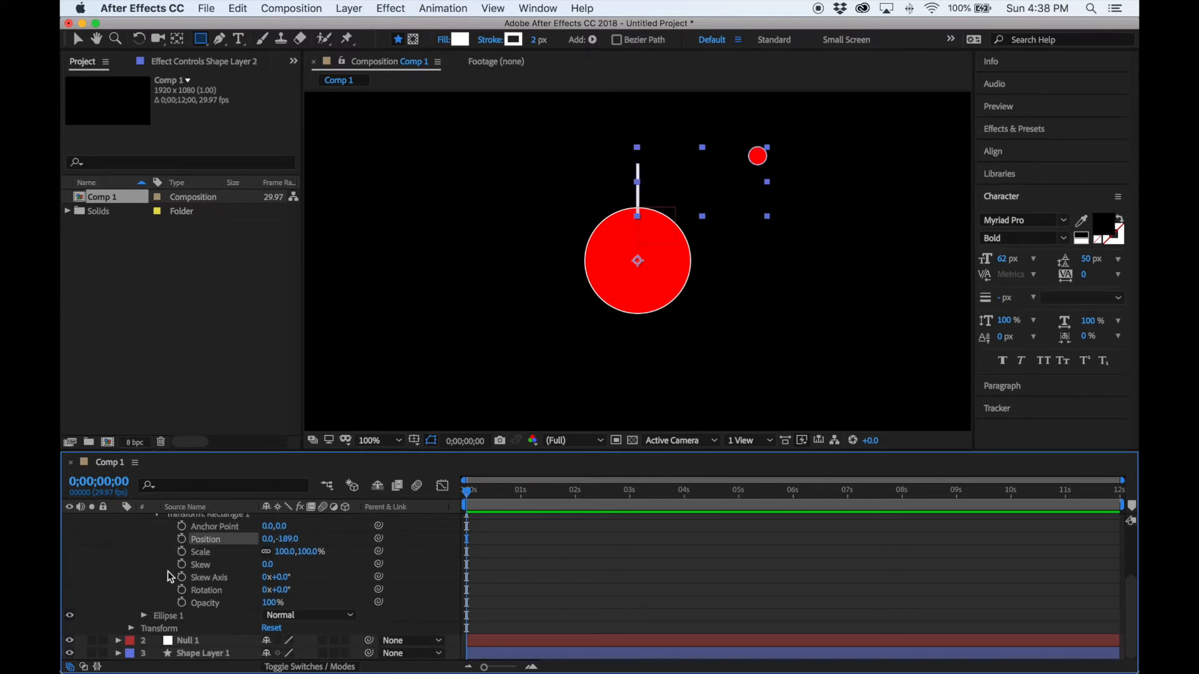
pyautogui.click(144, 615)
pyautogui.scroll(-4, 203, 607)
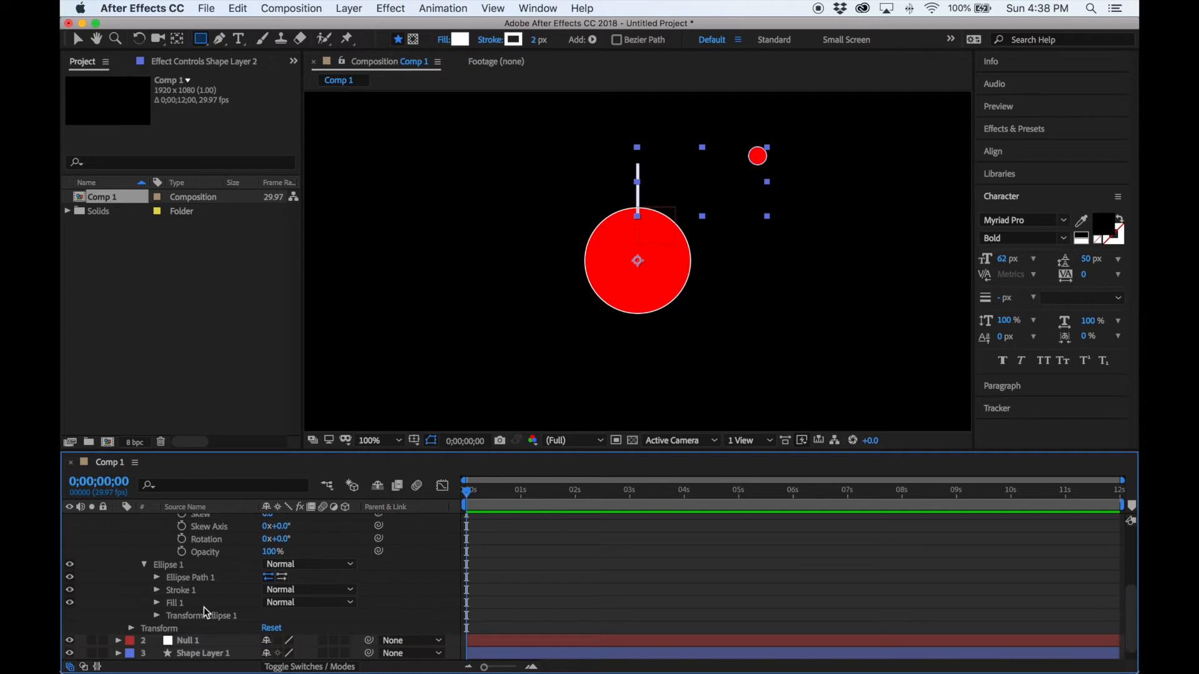
pyautogui.click(157, 616)
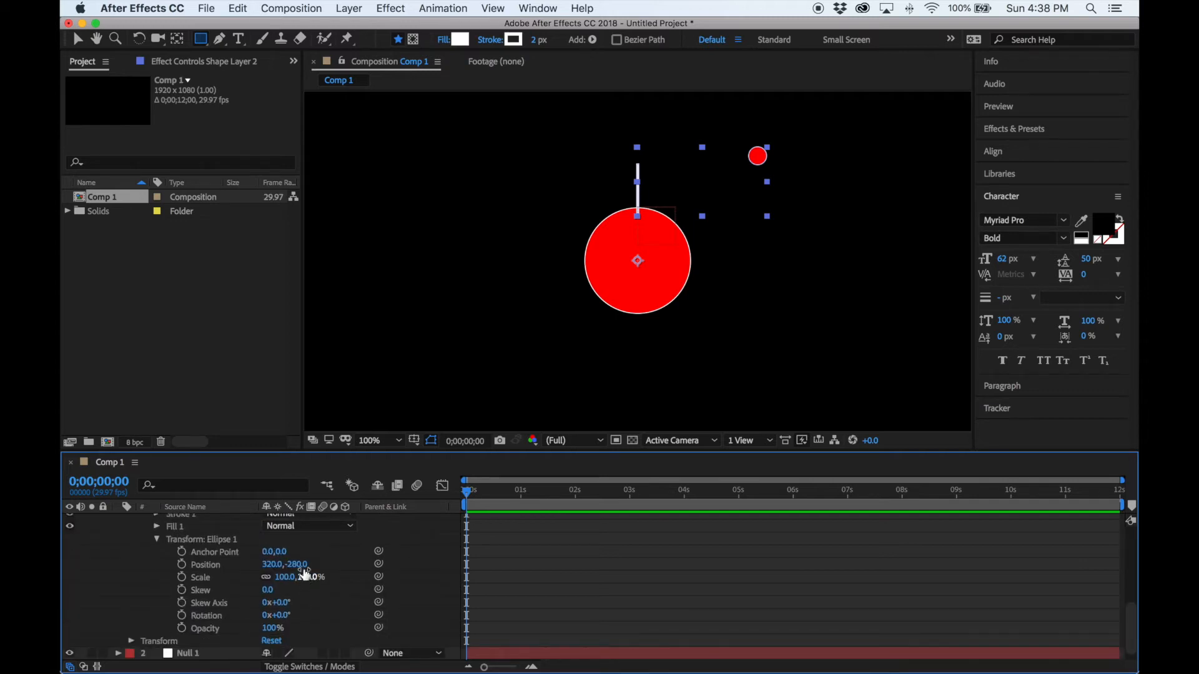
pyautogui.click(273, 564)
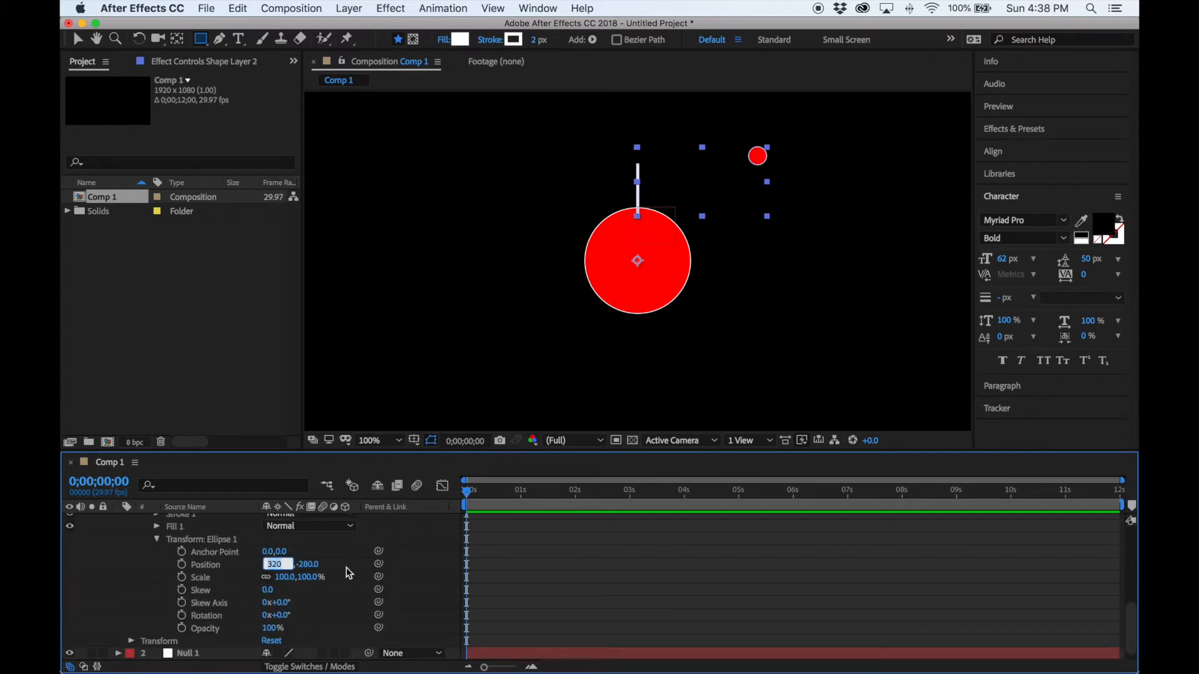
pyautogui.write('0')
pyautogui.press('Return')
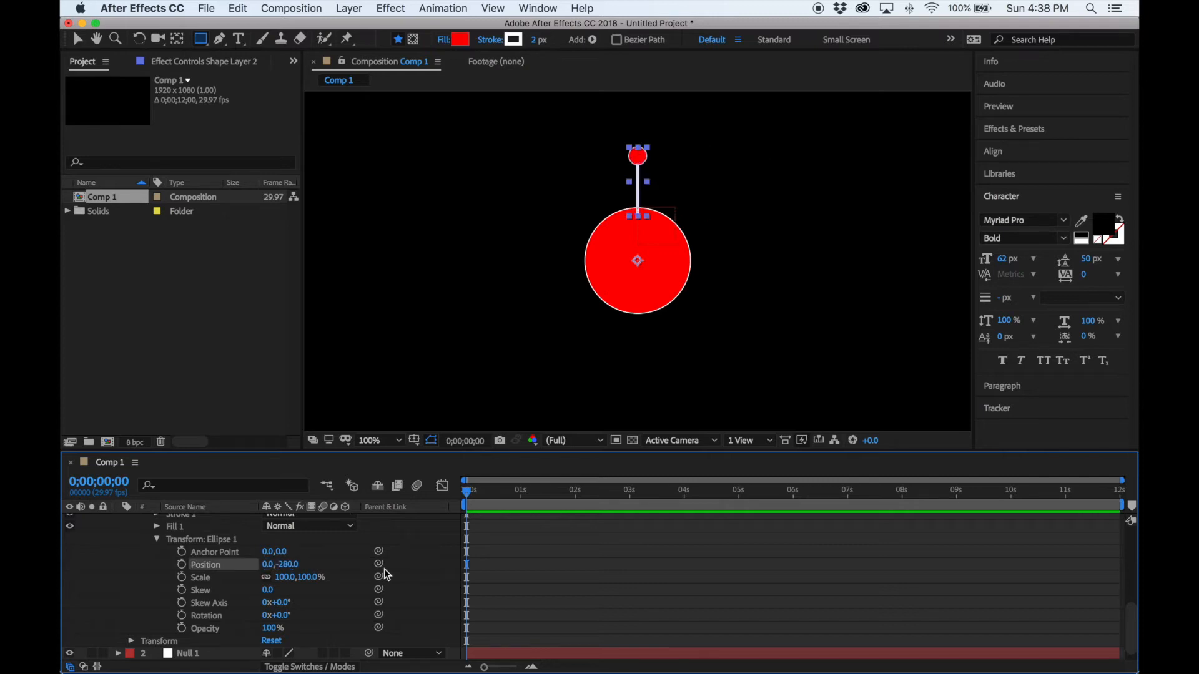
pyautogui.moveTo(291, 565); pyautogui.dragTo(288, 566)
# Set Shape Layer 2's Anchor Point to 0.0,-117.0 and Position to 960.0,399.0.
pyautogui.click(156, 539)
pyautogui.scroll(3, 155, 539)
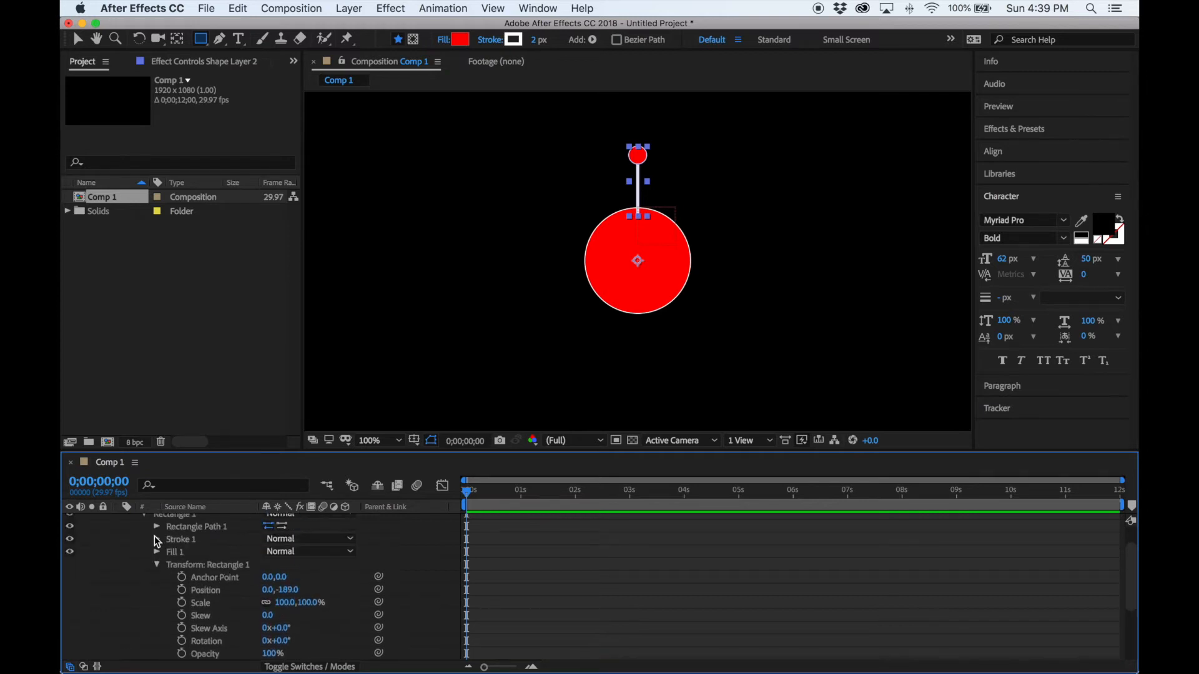
pyautogui.click(157, 565)
pyautogui.scroll(2, 157, 561)
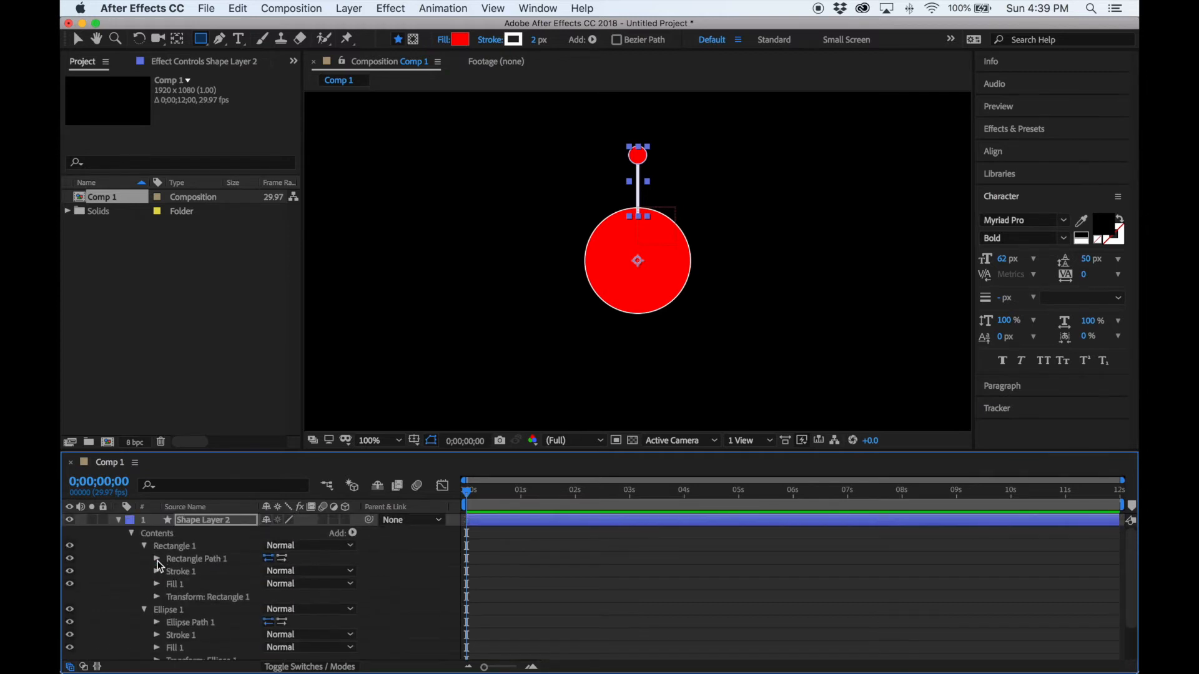
pyautogui.click(132, 534)
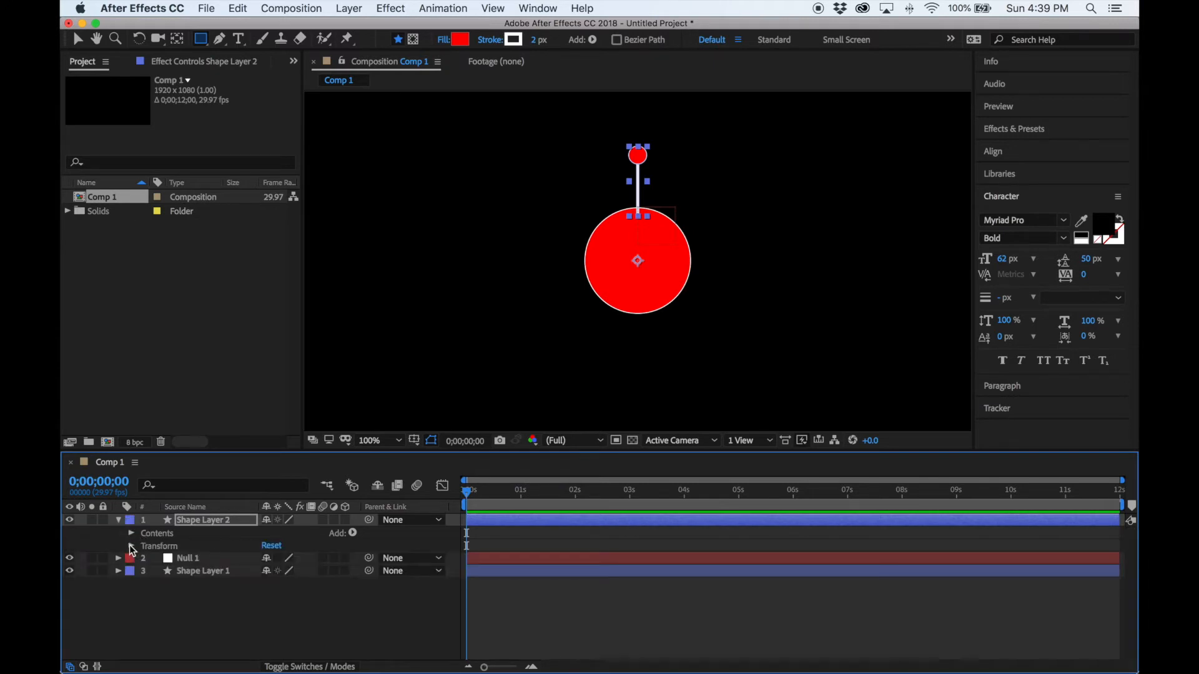
pyautogui.click(132, 546)
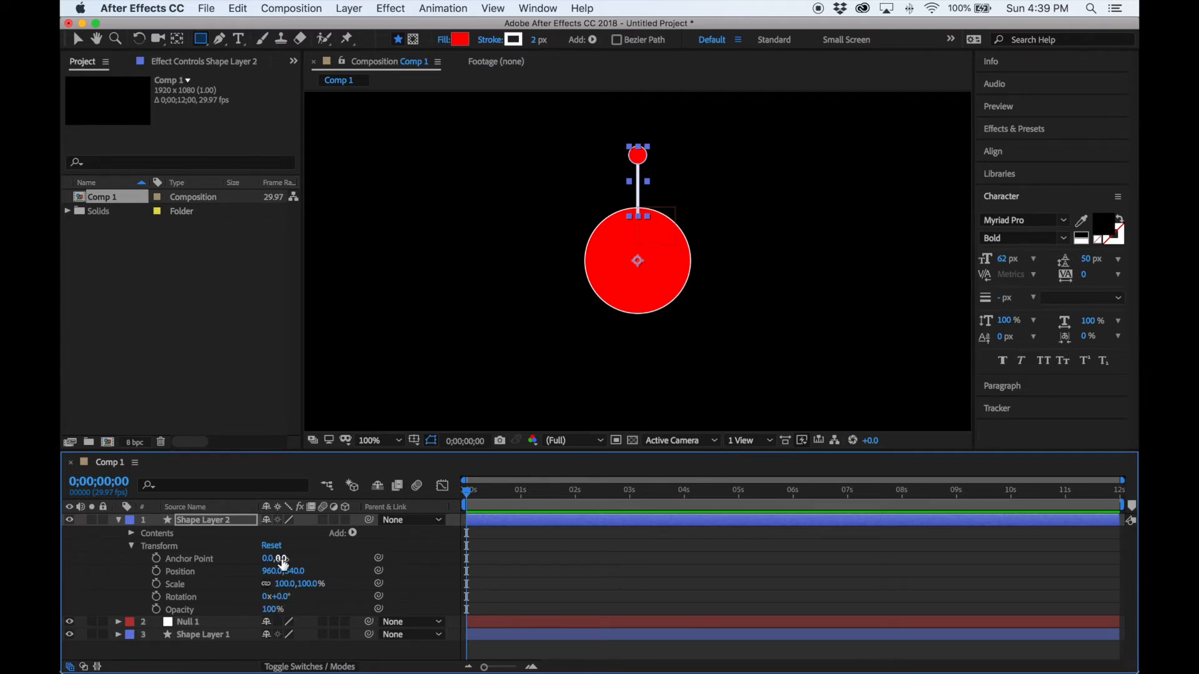
pyautogui.moveTo(277, 559); pyautogui.dragTo(161, 600)
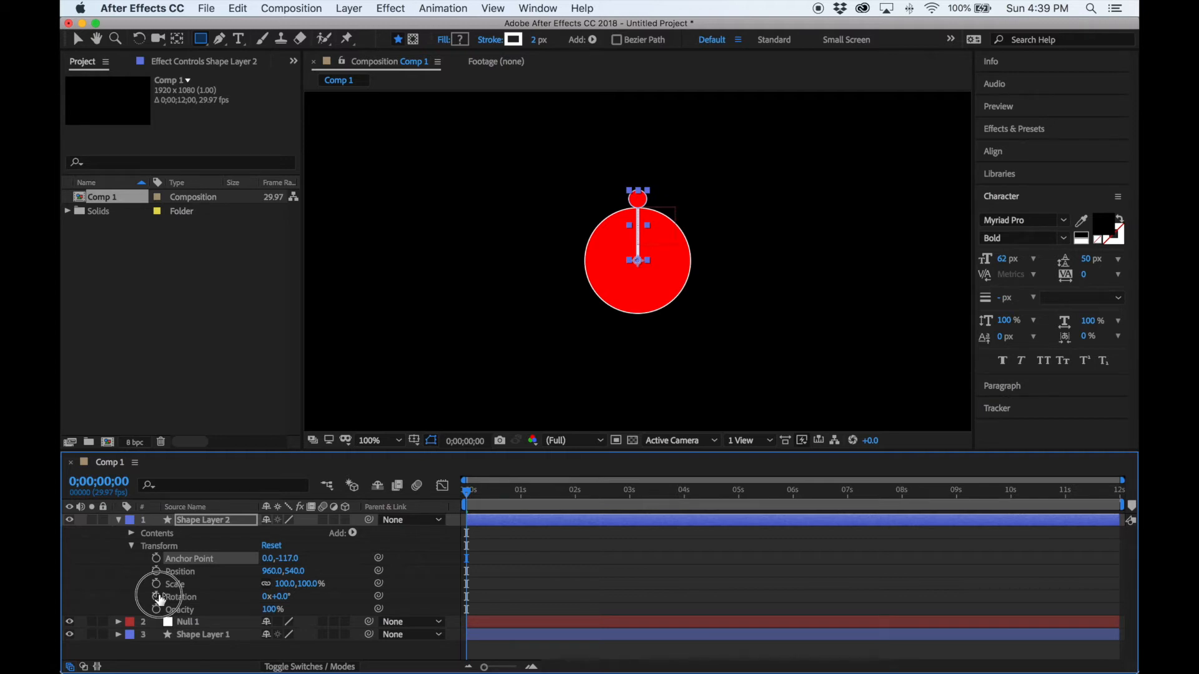
pyautogui.moveTo(161, 601); pyautogui.dragTo(162, 601)
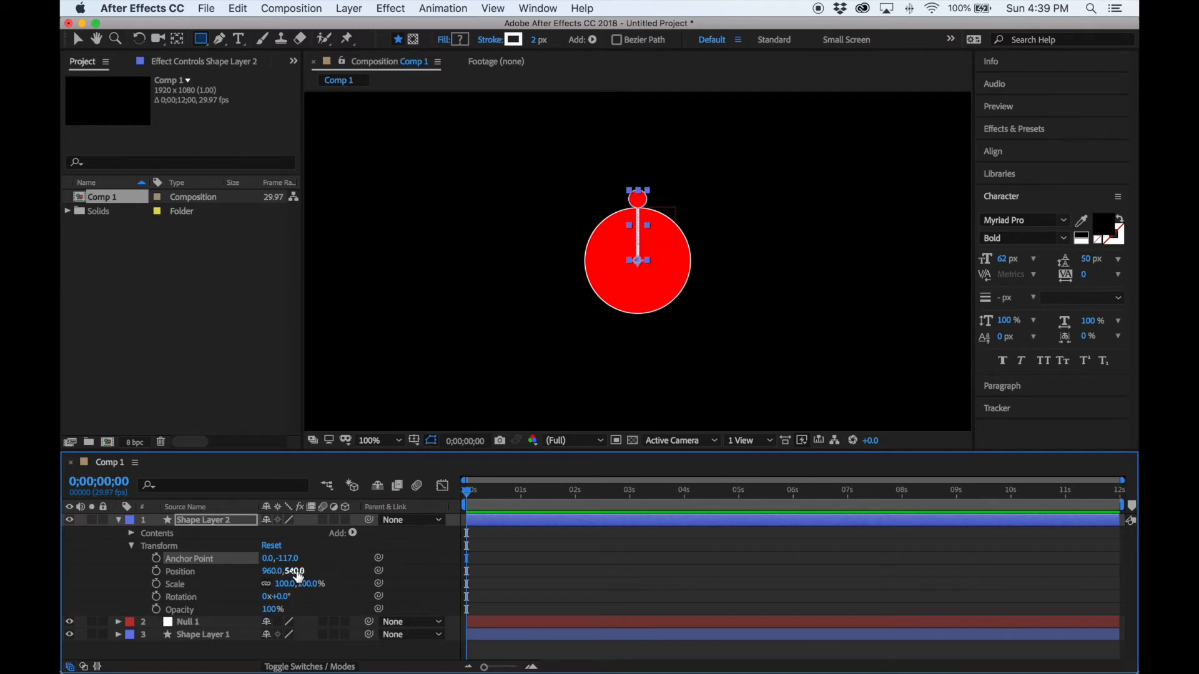
pyautogui.moveTo(297, 575); pyautogui.dragTo(183, 587)
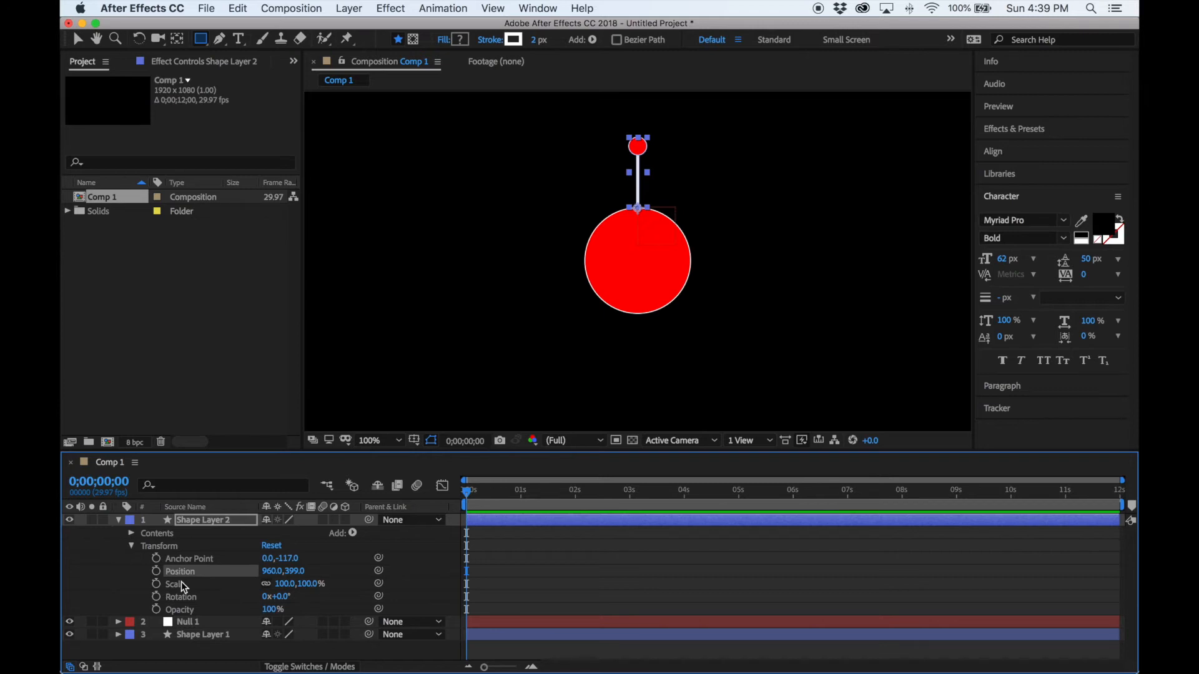
pyautogui.click(131, 547)
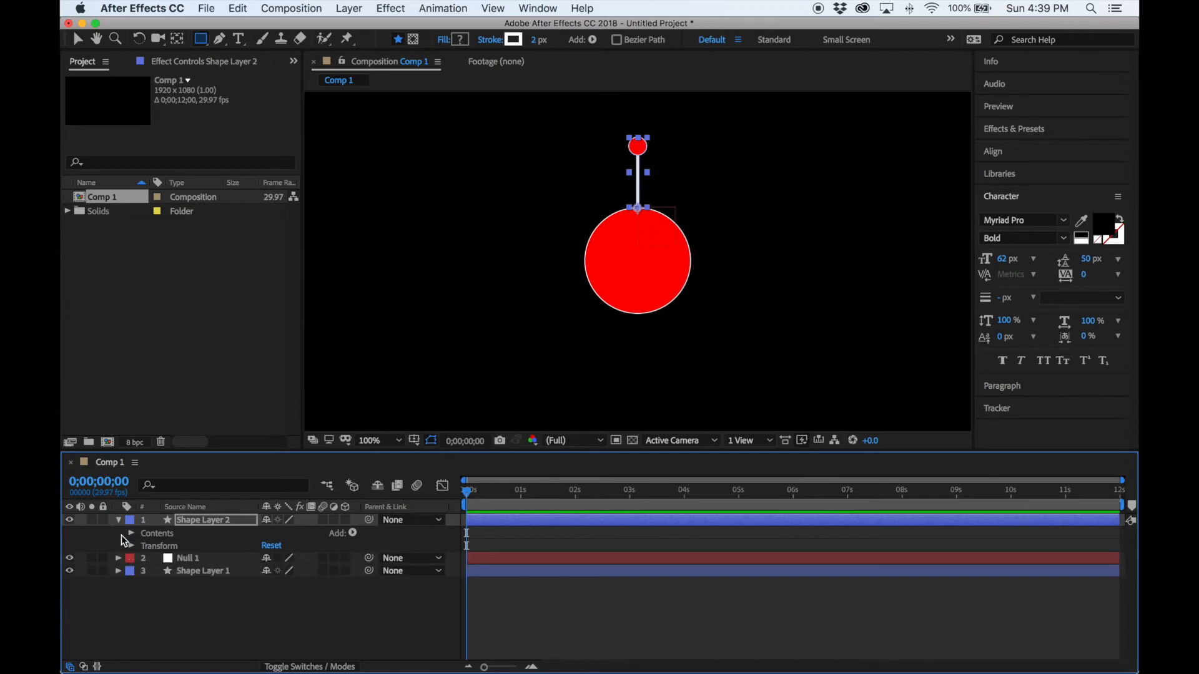
pyautogui.click(119, 519)
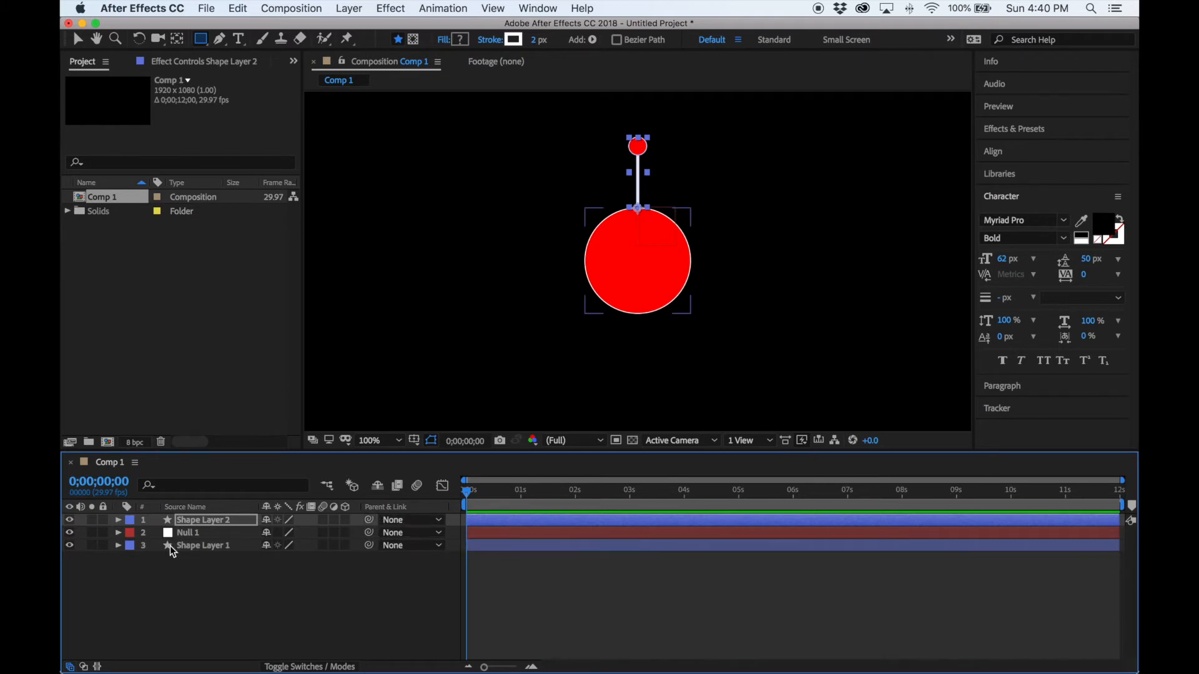
pyautogui.click(398, 522)
pyautogui.click(415, 572)
pyautogui.click(432, 521)
pyautogui.click(407, 535)
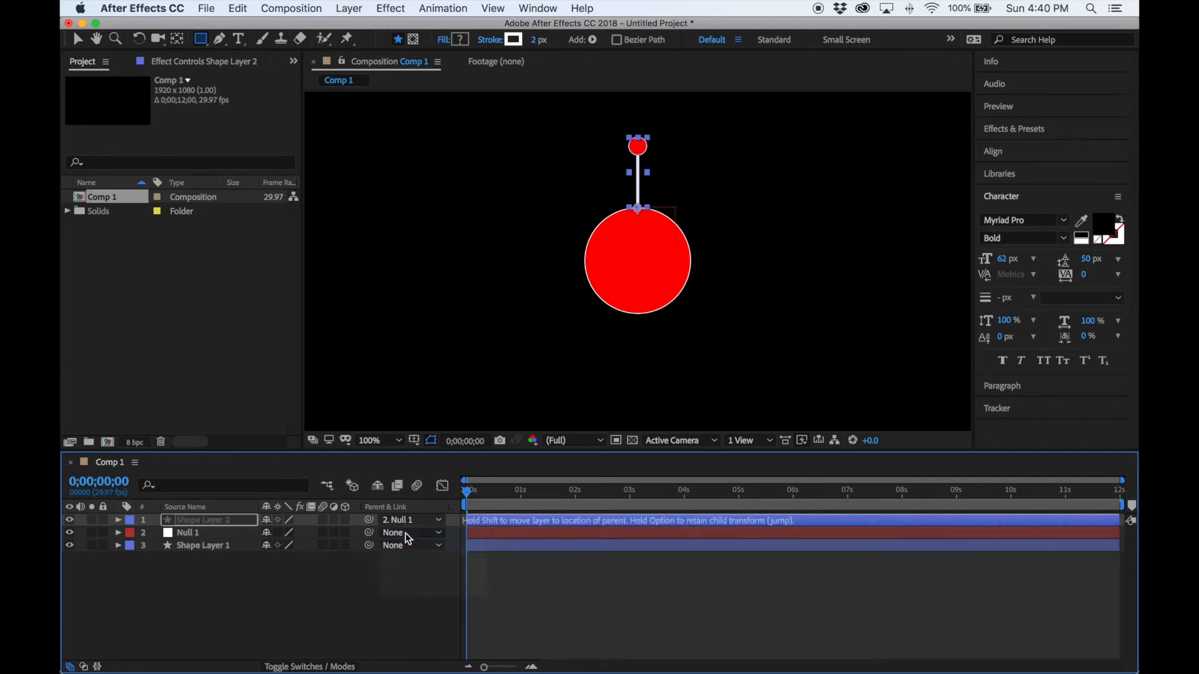
pyautogui.moveTo(368, 524); pyautogui.dragTo(370, 539)
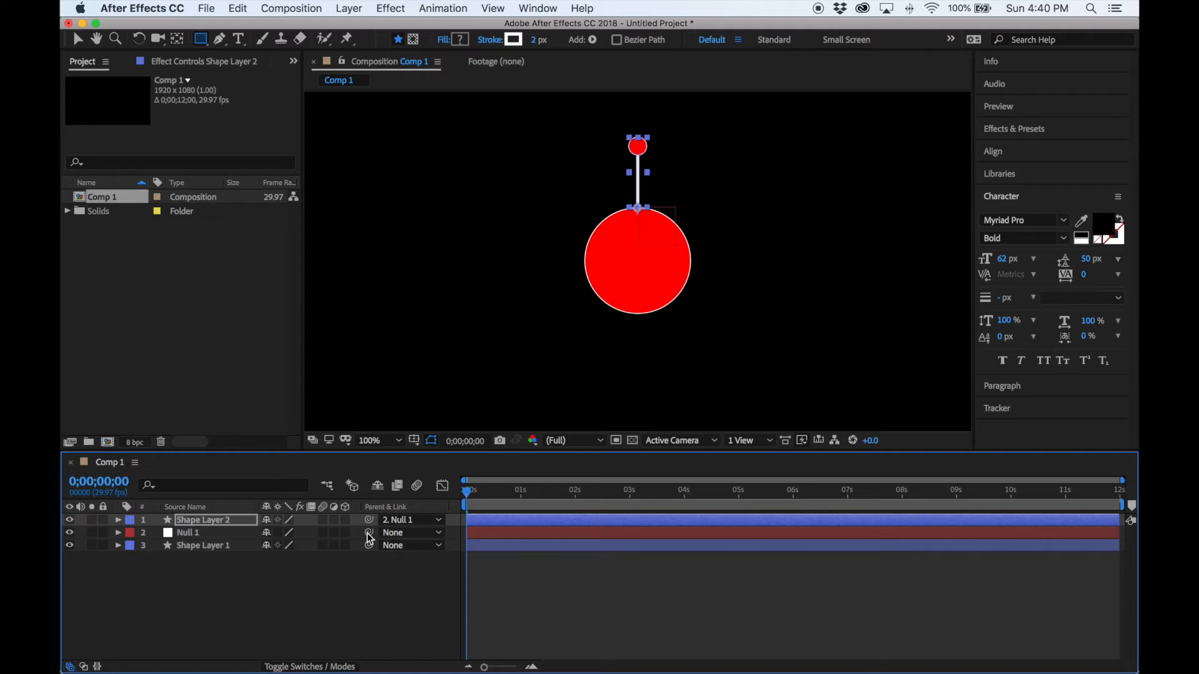
pyautogui.click(465, 493)
pyautogui.moveTo(465, 496); pyautogui.dragTo(521, 505)
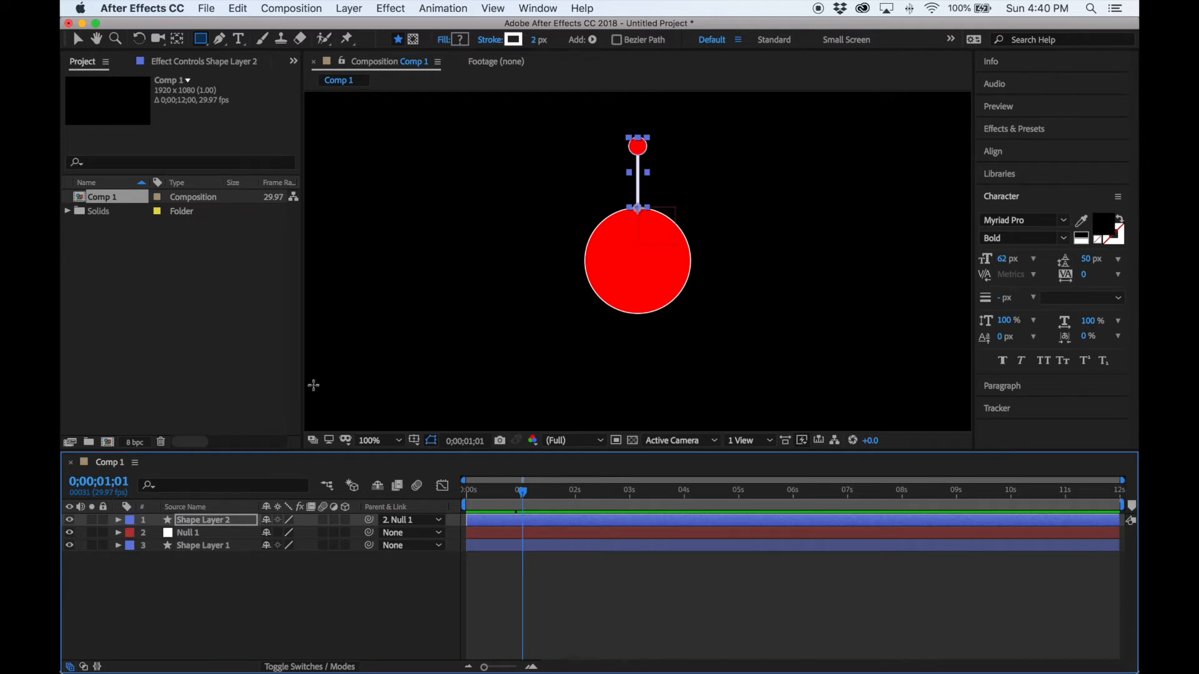
# Hide the big red circle and add a Null 1 Rotation keyframe at 2 s.
pyautogui.click(69, 545)
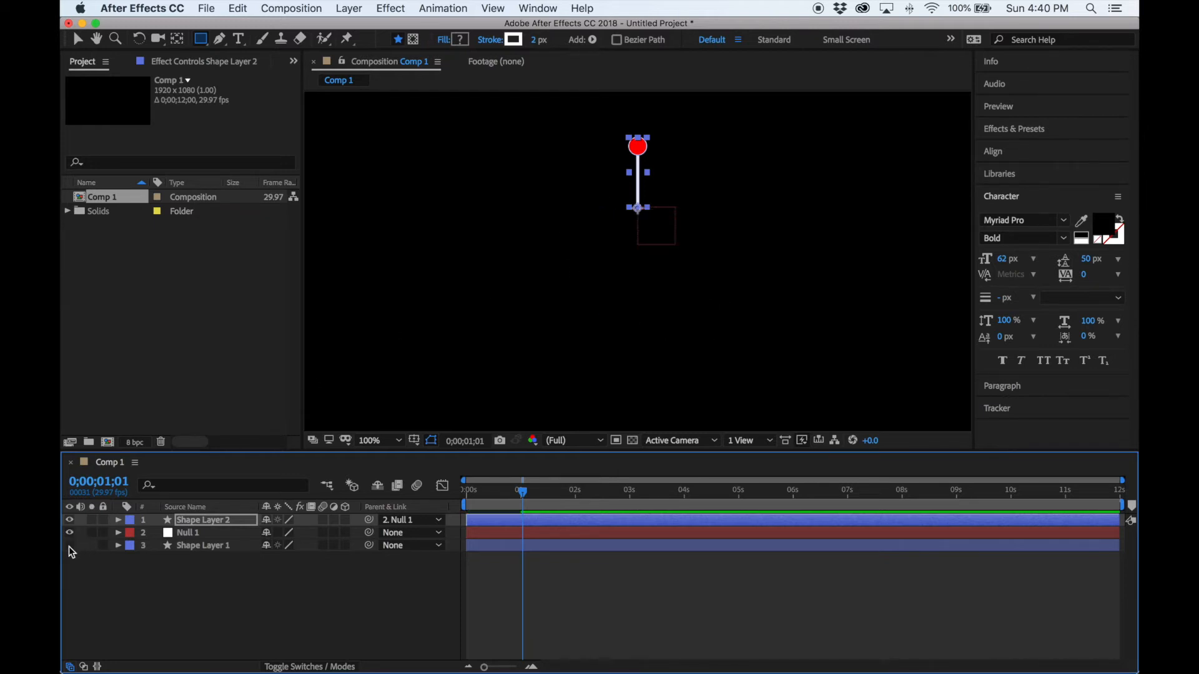
pyautogui.click(118, 534)
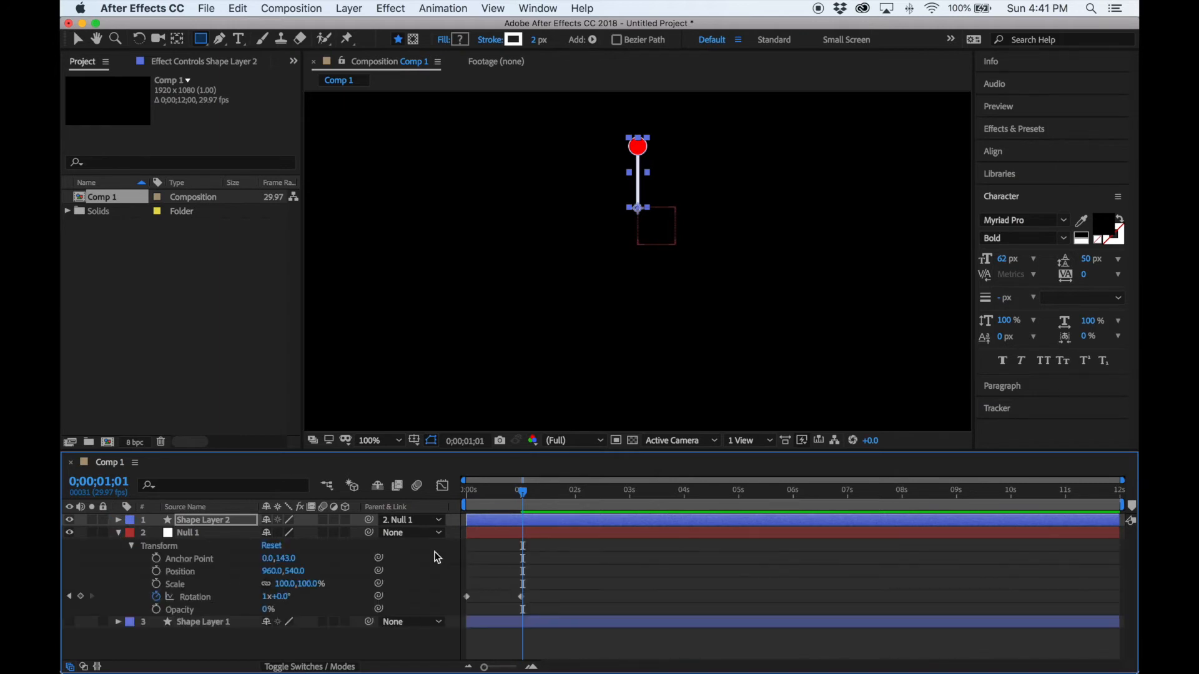
pyautogui.moveTo(527, 498); pyautogui.dragTo(682, 522)
pyautogui.click(81, 596)
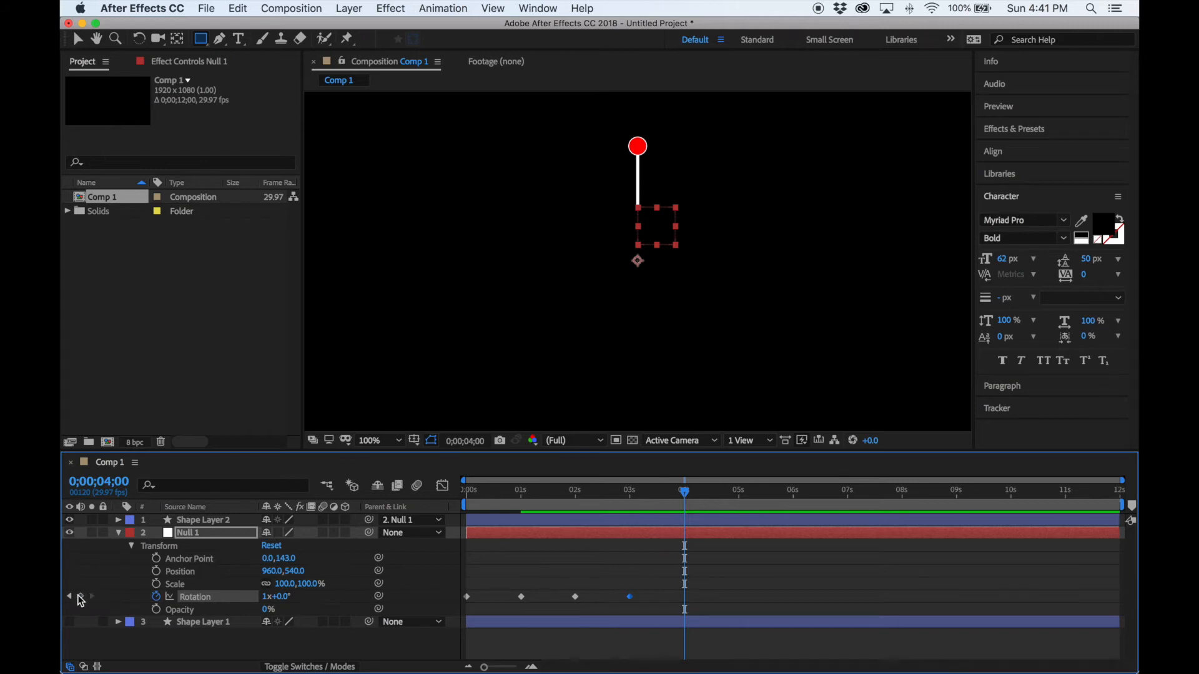
# Set the Rotation keyframe at 2 s to 2 revolutions.
pyautogui.click(69, 597)
pyautogui.click(69, 598)
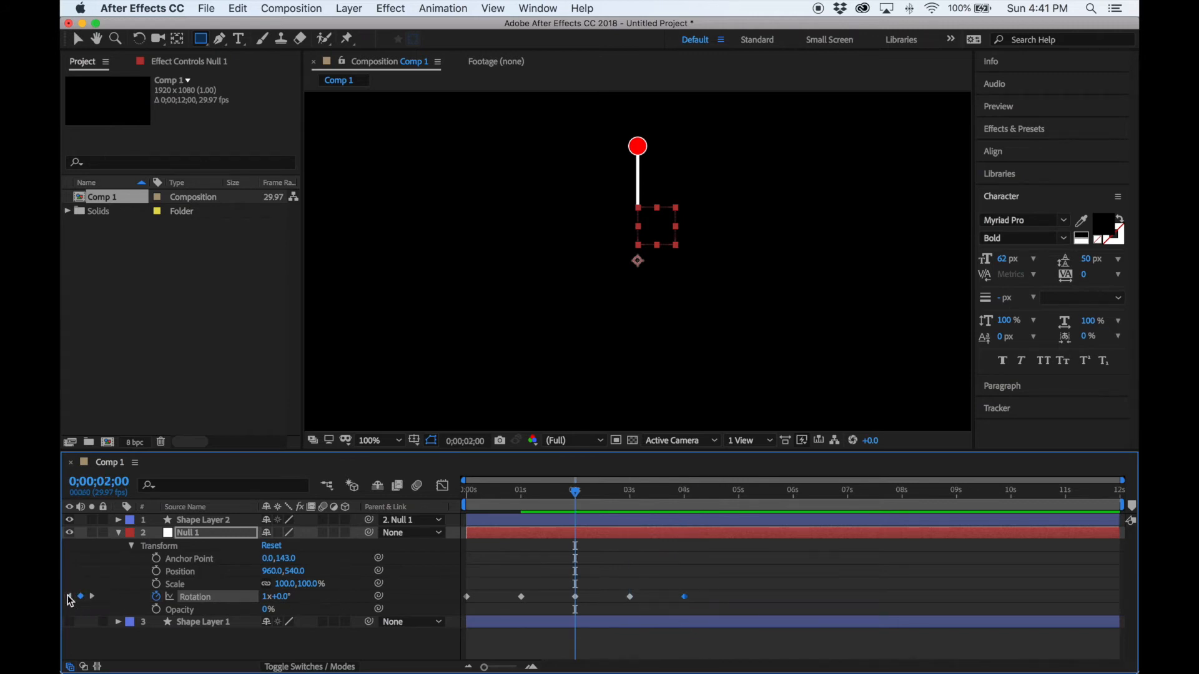
pyautogui.click(69, 597)
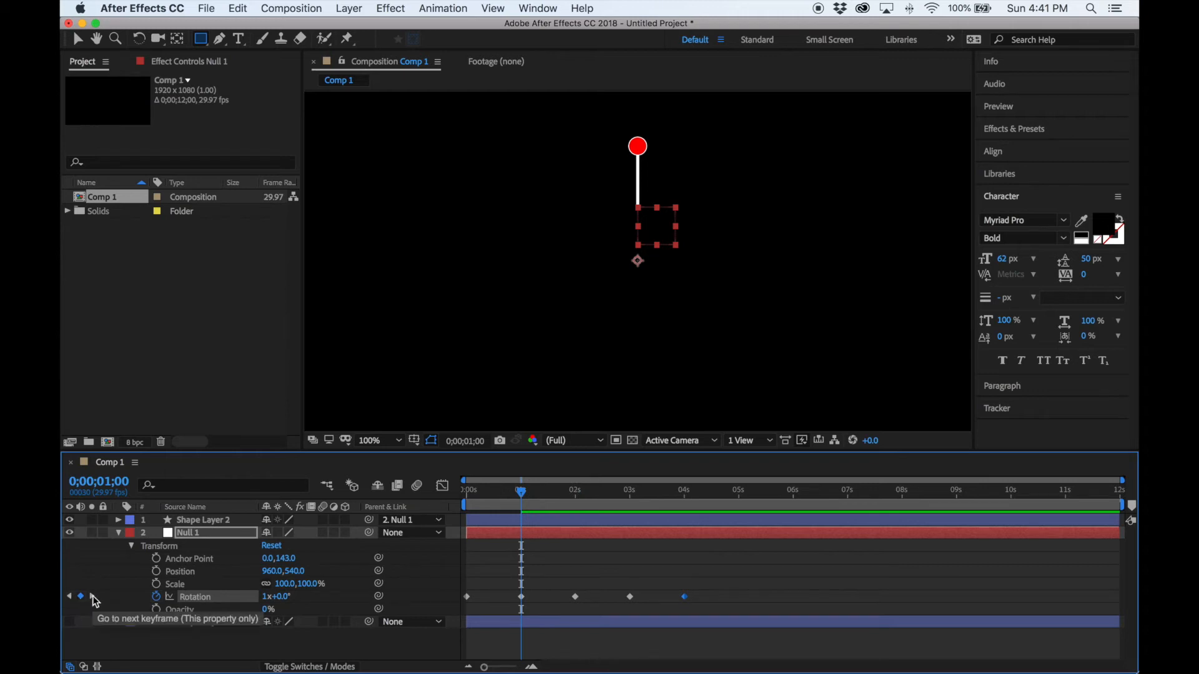
pyautogui.click(91, 597)
pyautogui.click(264, 598)
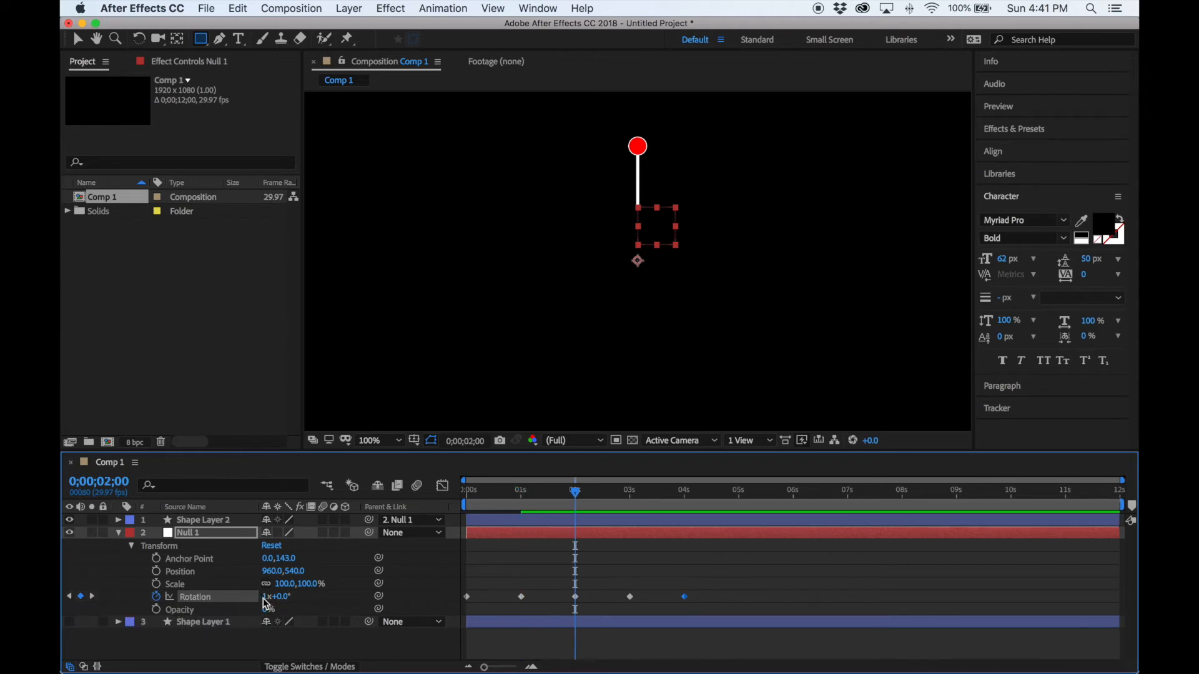
pyautogui.write('2')
pyautogui.press('Return')
# Set the 3 s and 4 s Rotation keyframes to 3x and 4x, then scrub back.
pyautogui.click(92, 597)
pyautogui.click(265, 597)
pyautogui.write('3')
pyautogui.press('Return')
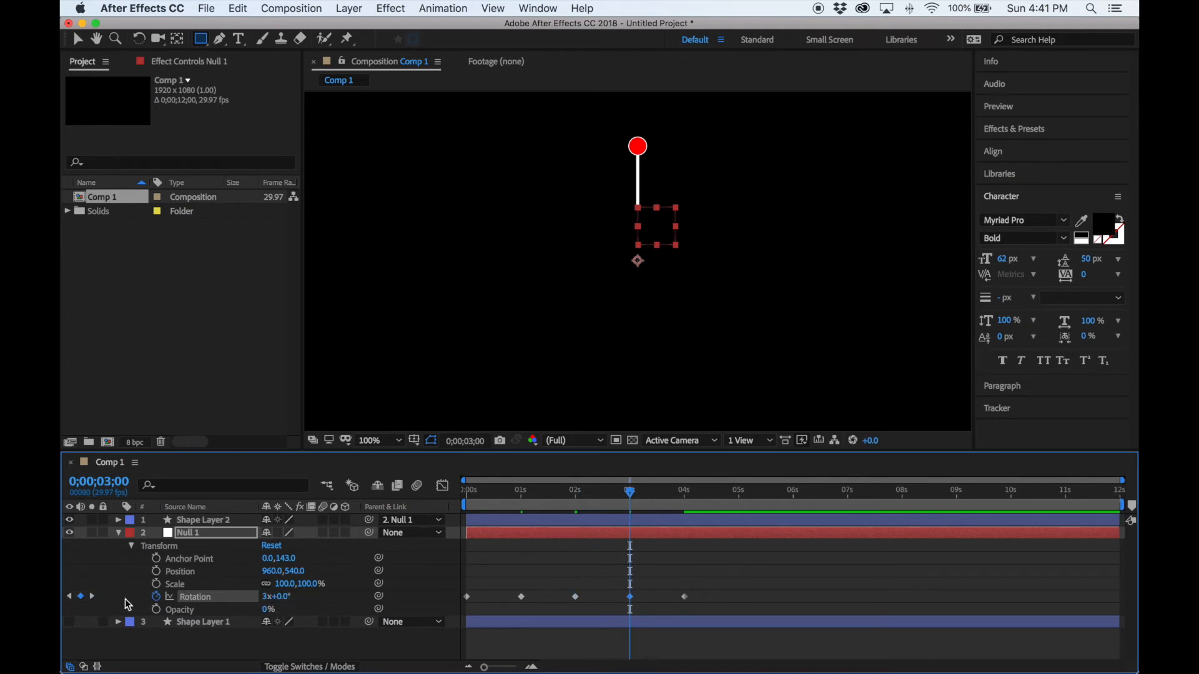
pyautogui.click(92, 596)
pyautogui.click(267, 598)
pyautogui.write('4')
pyautogui.press('Return')
pyautogui.moveTo(687, 497); pyautogui.dragTo(430, 524)
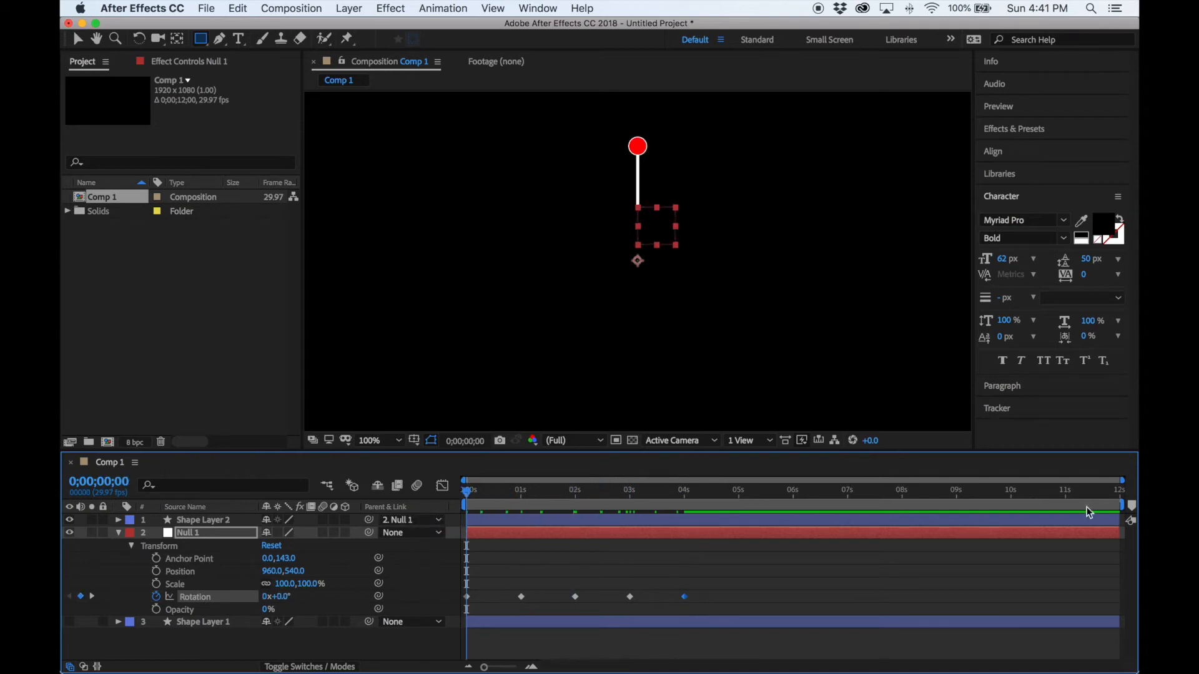
# End the work area at 4 s and preview the spinning stick.
pyautogui.moveTo(1125, 502); pyautogui.dragTo(689, 551)
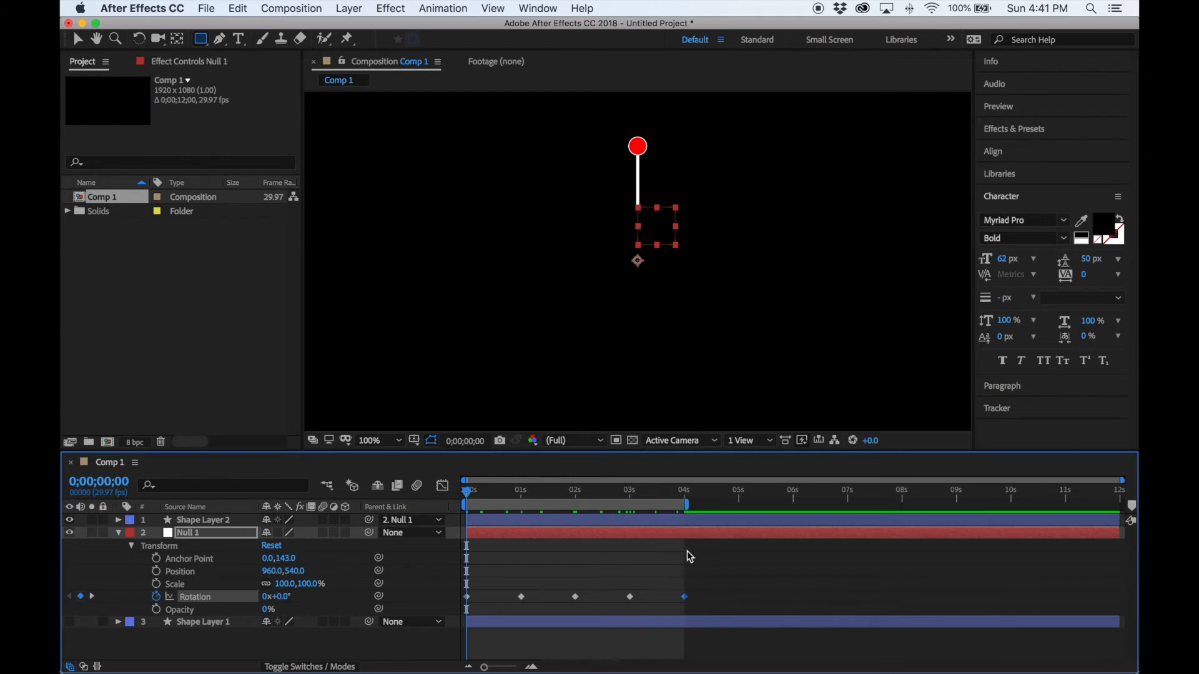
pyautogui.press('space')
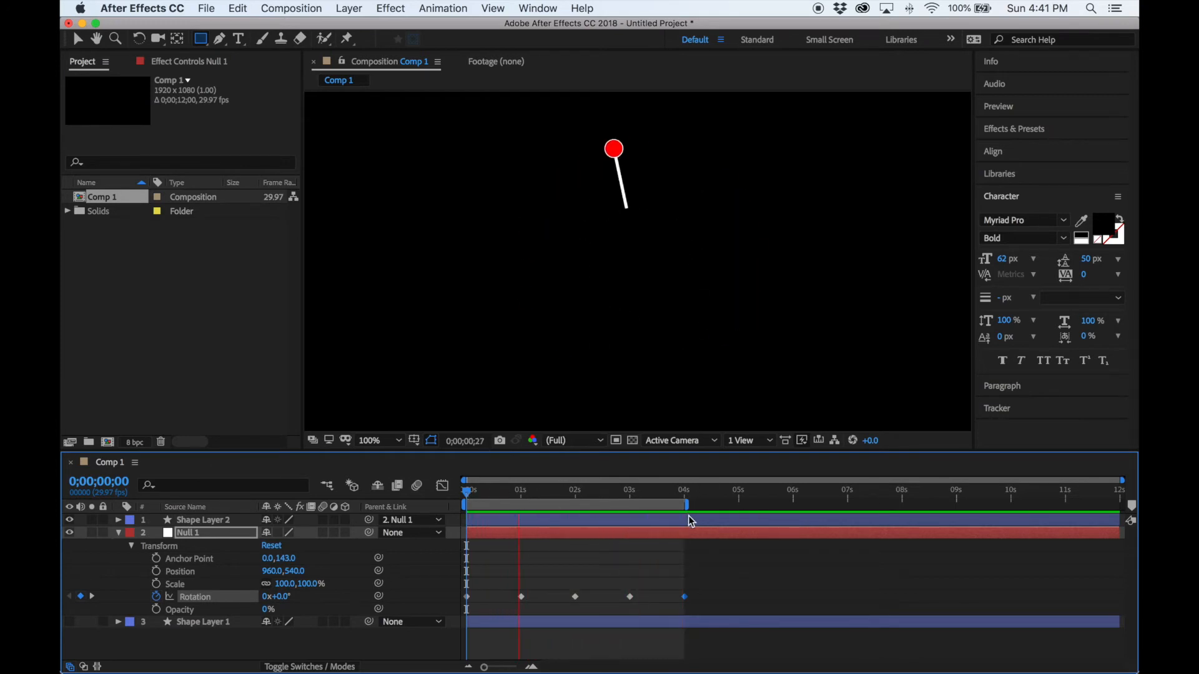
pyautogui.press('space')
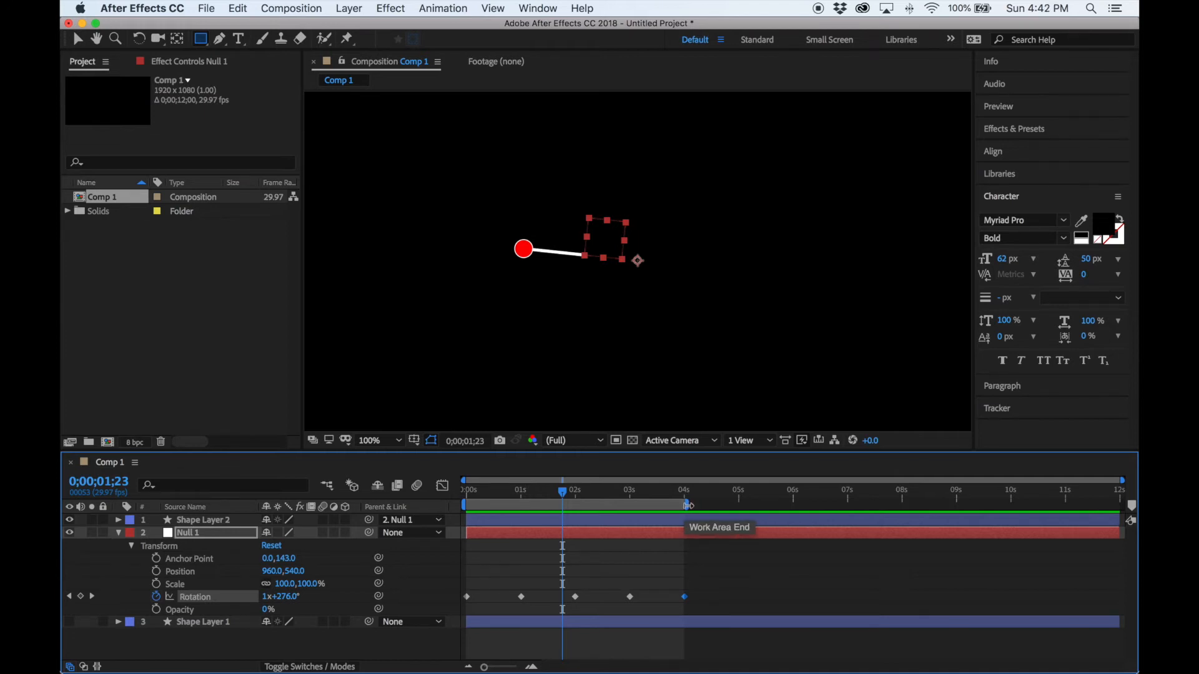
# Extend the work area to 8 s and move the last two Rotation keyframes to 8 s and 6 s.
pyautogui.moveTo(689, 506)
pyautogui.mouseDown()
pyautogui.moveTo(907, 512)
pyautogui.moveTo(906, 528)
pyautogui.mouseUp()
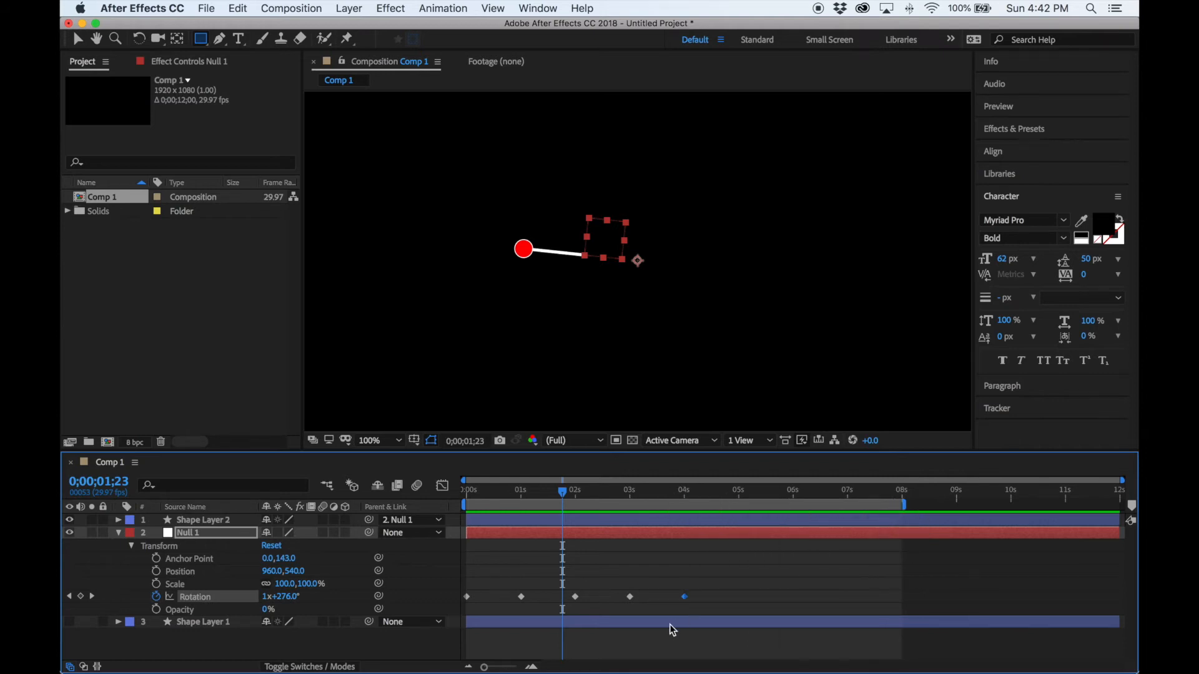
pyautogui.moveTo(684, 598); pyautogui.dragTo(902, 614)
pyautogui.moveTo(631, 598); pyautogui.dragTo(794, 610)
pyautogui.click(815, 493)
pyautogui.moveTo(816, 496); pyautogui.dragTo(684, 511)
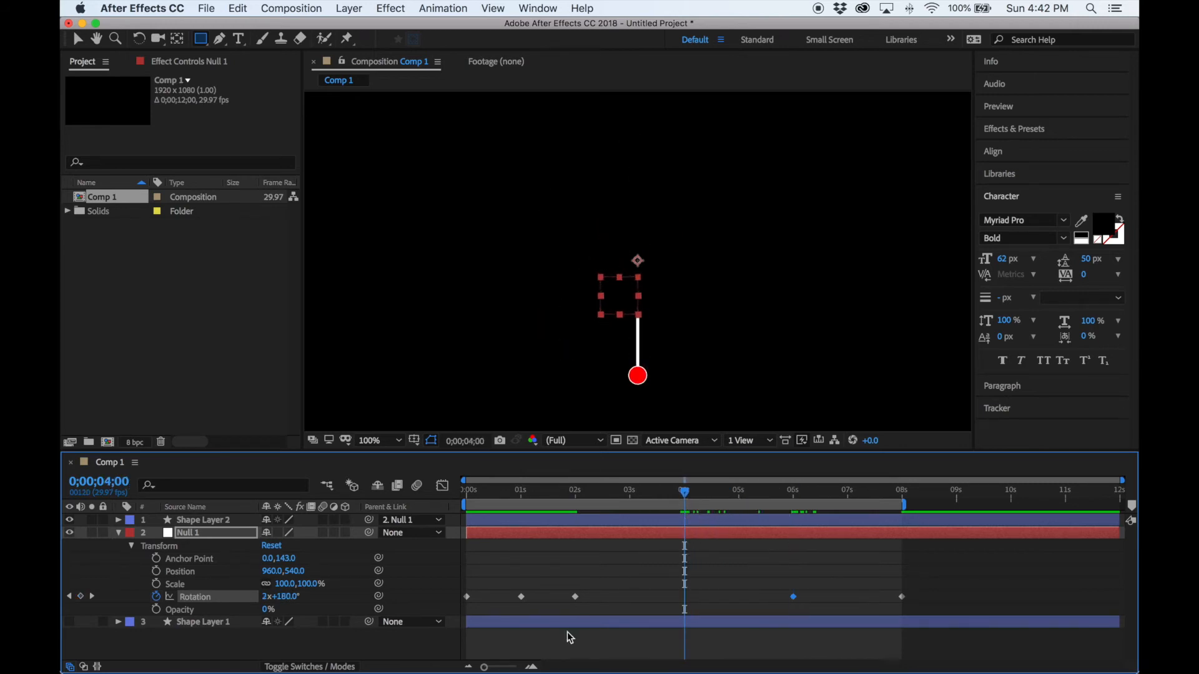
# Move the earlier Rotation keyframes to 4 s and 2 s, then preview the slower spin.
pyautogui.moveTo(575, 597); pyautogui.dragTo(685, 611)
pyautogui.moveTo(686, 489); pyautogui.dragTo(578, 516)
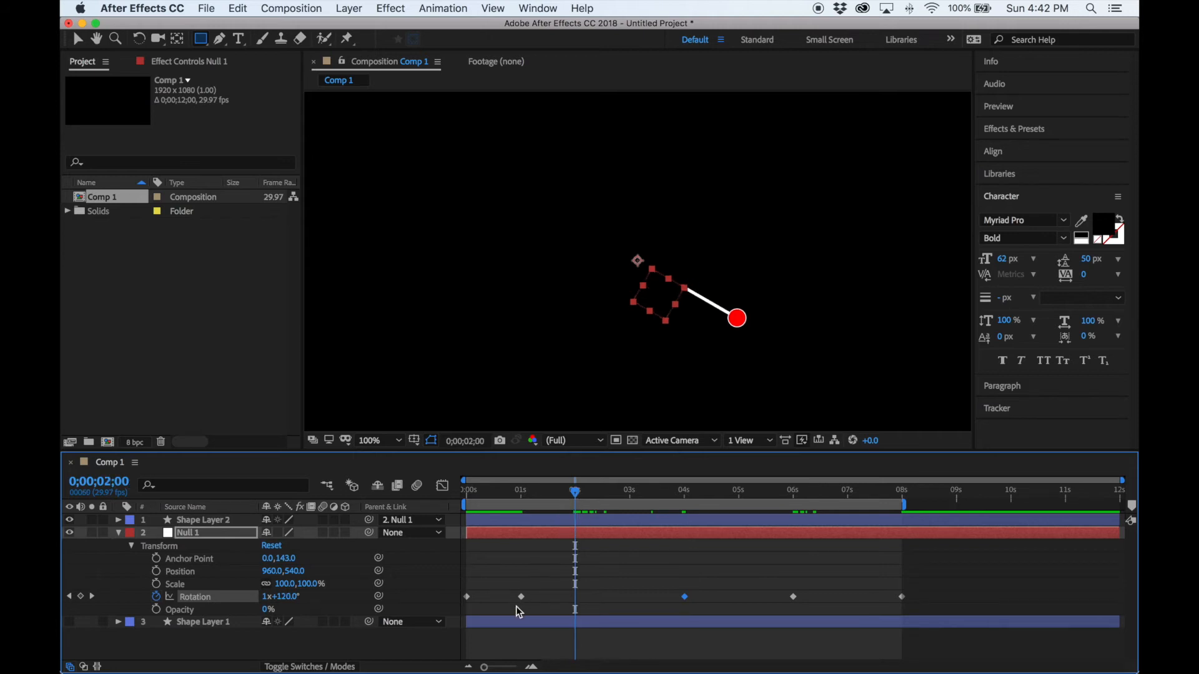
pyautogui.moveTo(524, 601); pyautogui.dragTo(578, 609)
pyautogui.press('space')
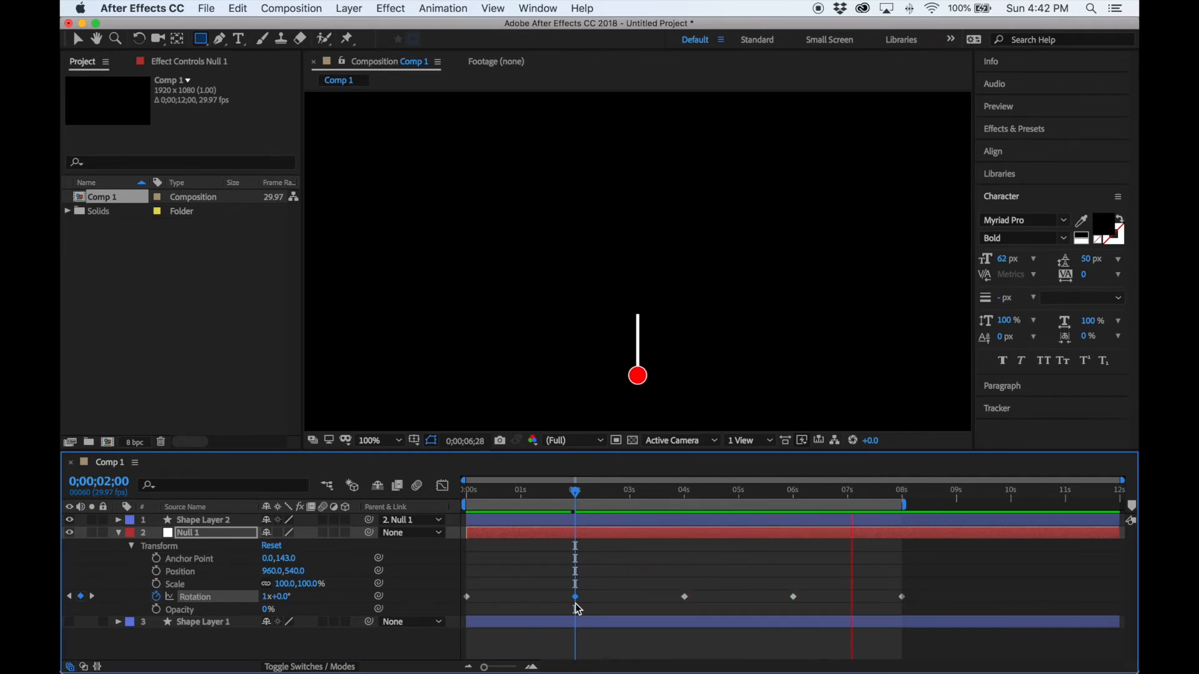
pyautogui.press('space')
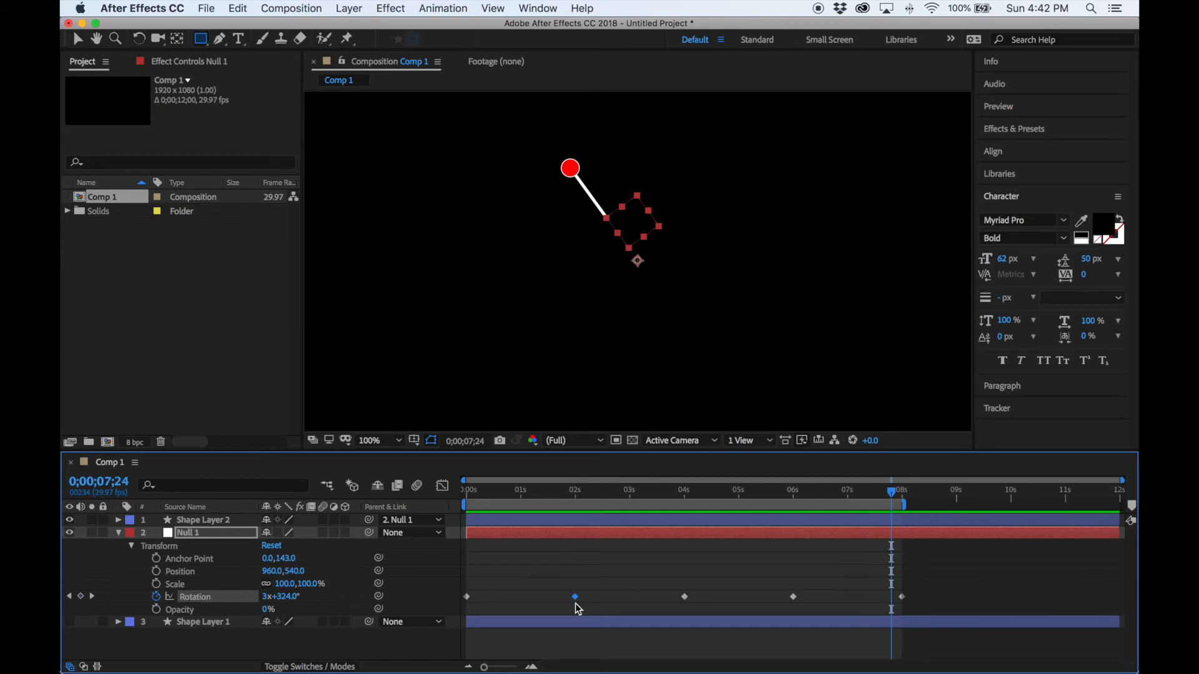
pyautogui.moveTo(894, 495); pyautogui.dragTo(448, 485)
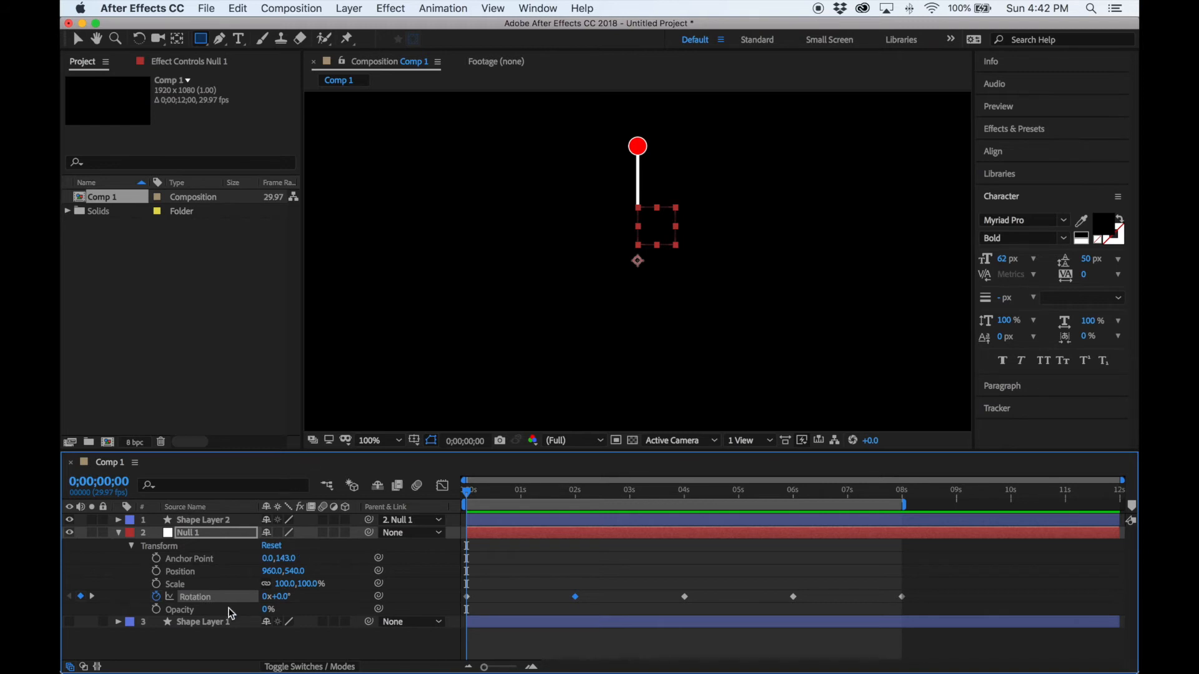
pyautogui.click(92, 597)
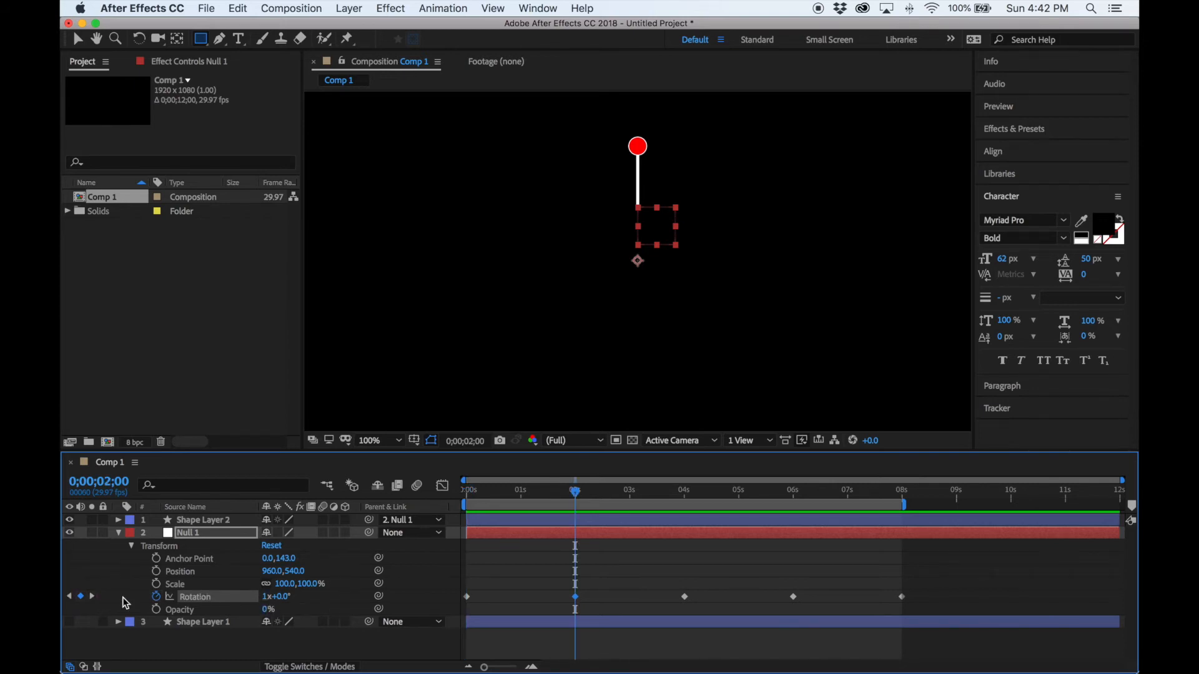
# Expand Shape Layer 2's Transform properties and start keyframing its Rotation at 0 s.
pyautogui.click(91, 597)
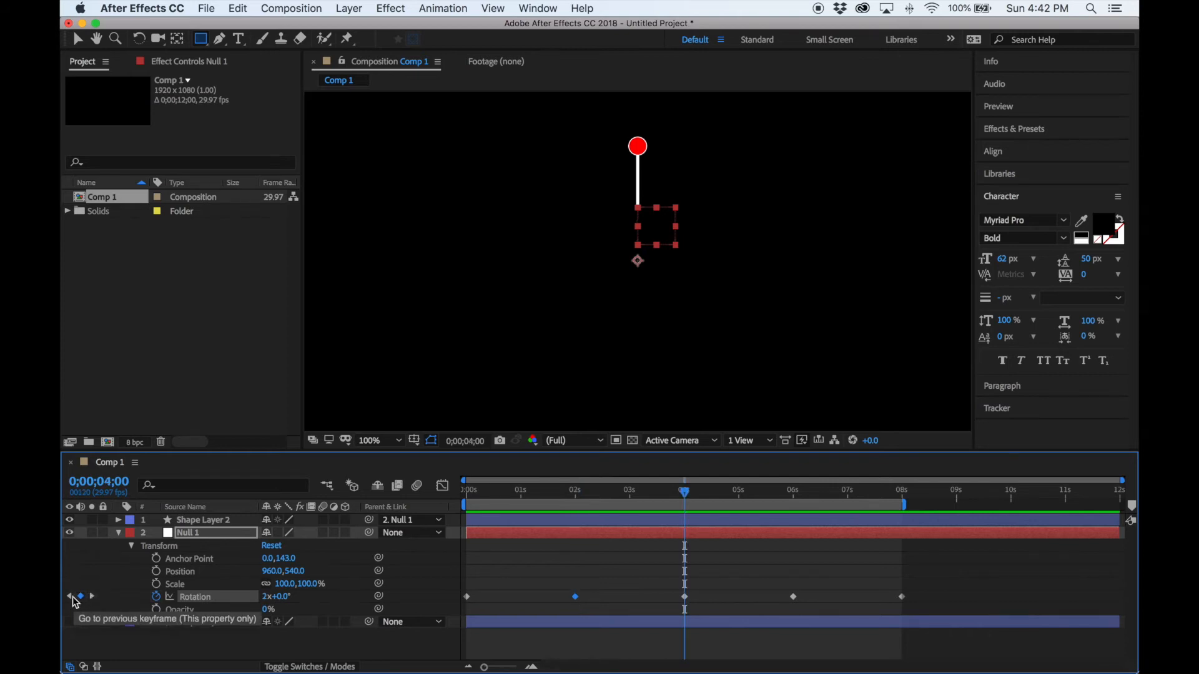
pyautogui.click(71, 597)
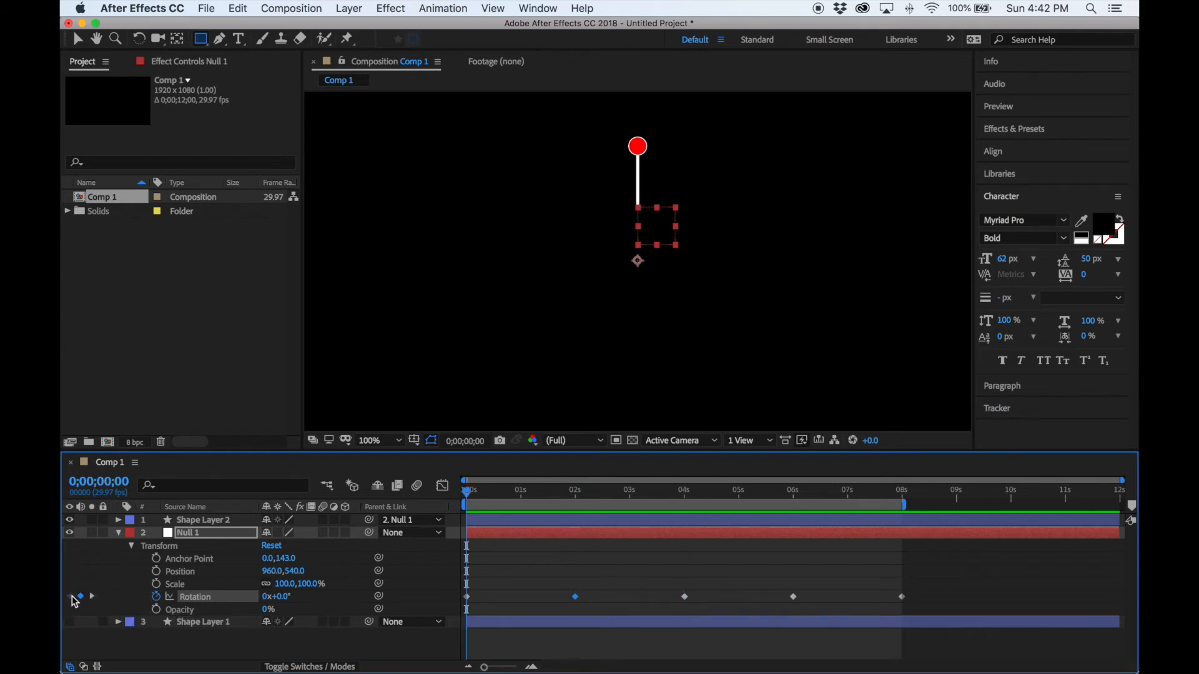
pyautogui.click(118, 520)
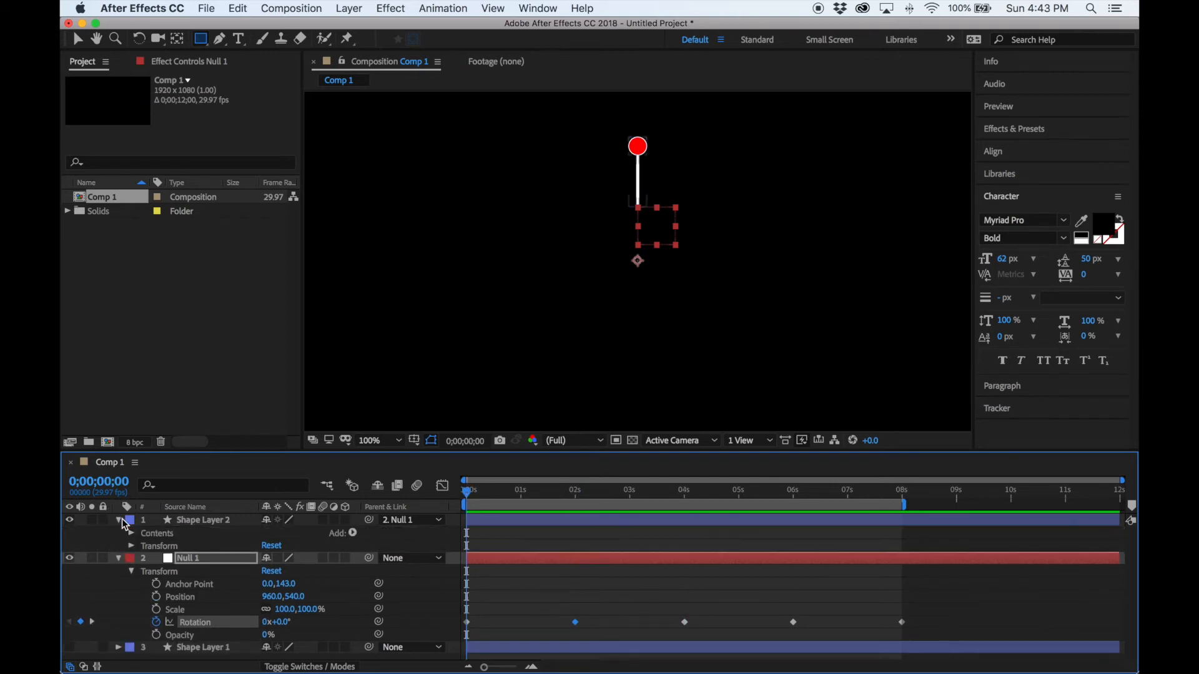
pyautogui.click(119, 559)
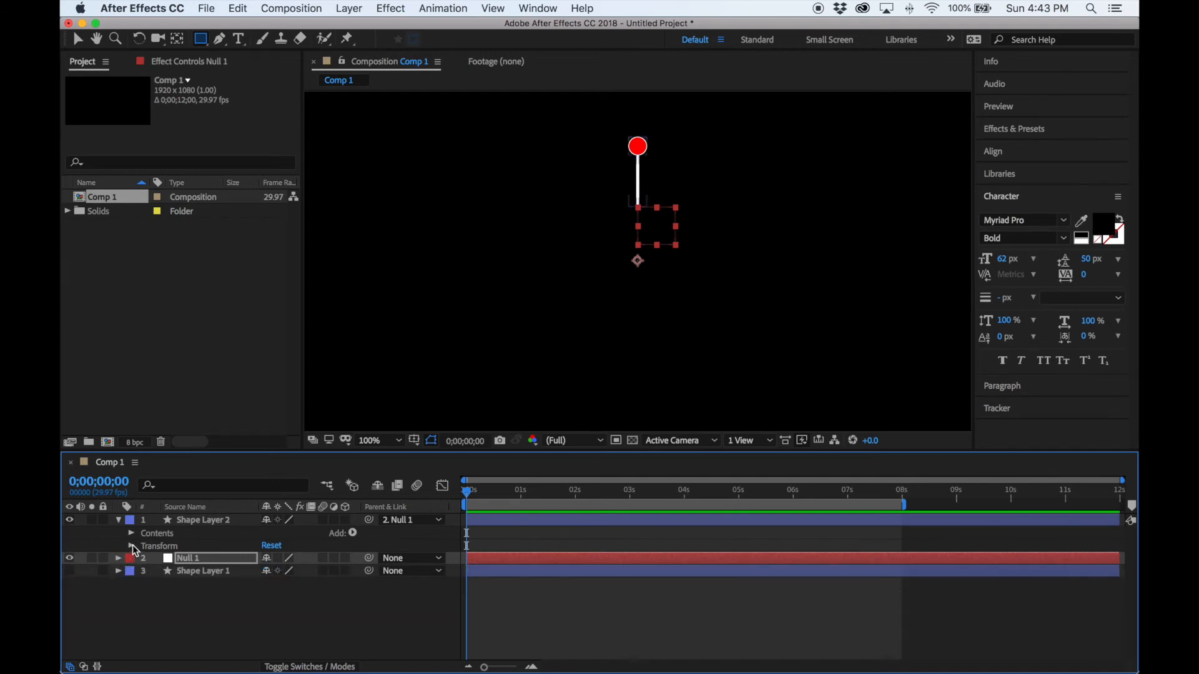
pyautogui.click(132, 546)
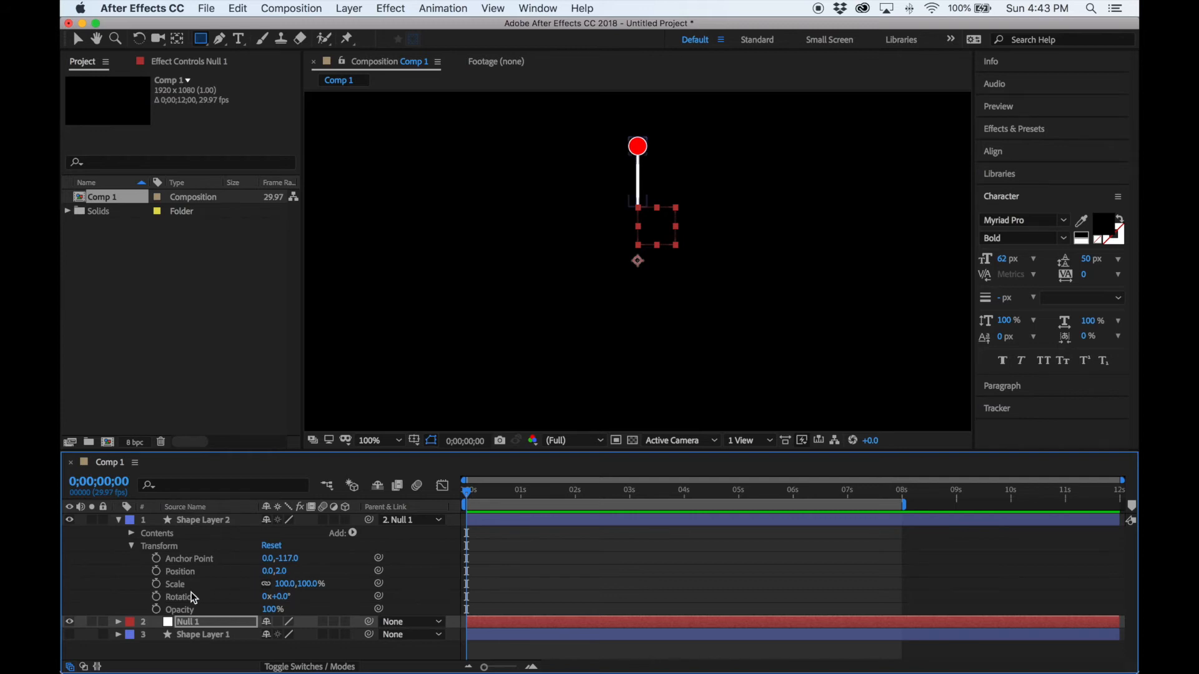
pyautogui.click(156, 597)
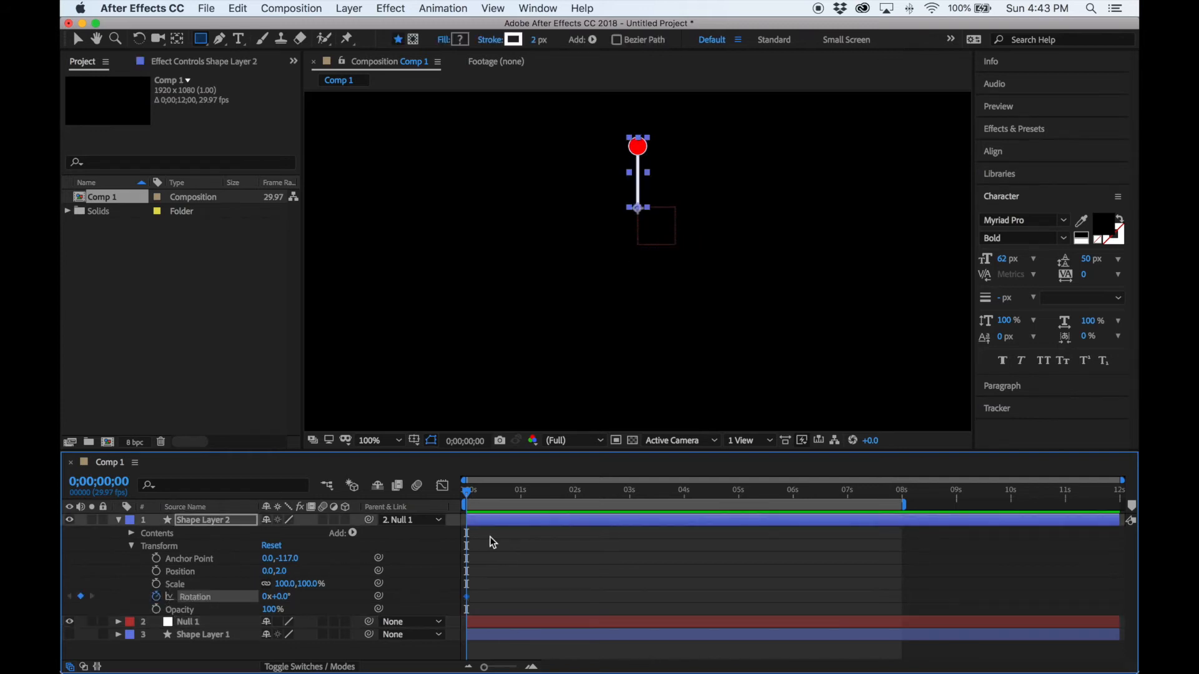
# Add a Rotation keyframe of -4 revolutions at 2 s and preview the spin.
pyautogui.moveTo(467, 495); pyautogui.dragTo(574, 537)
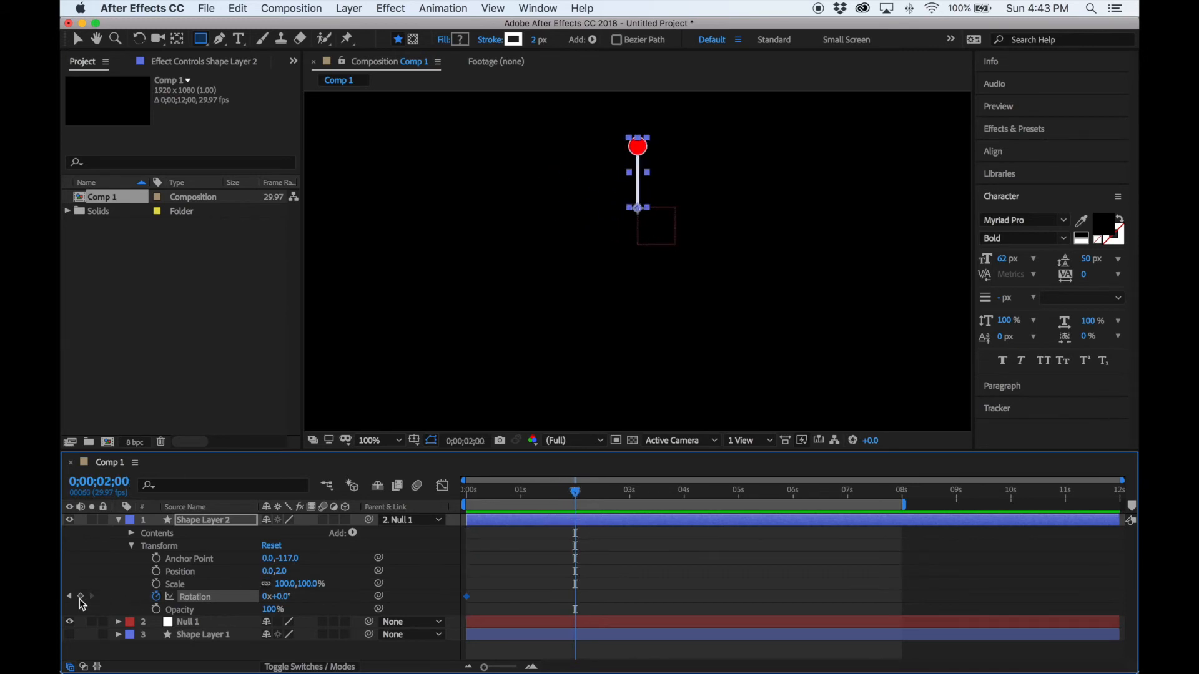
pyautogui.click(80, 596)
pyautogui.click(265, 599)
pyautogui.write('-4')
pyautogui.press('Return')
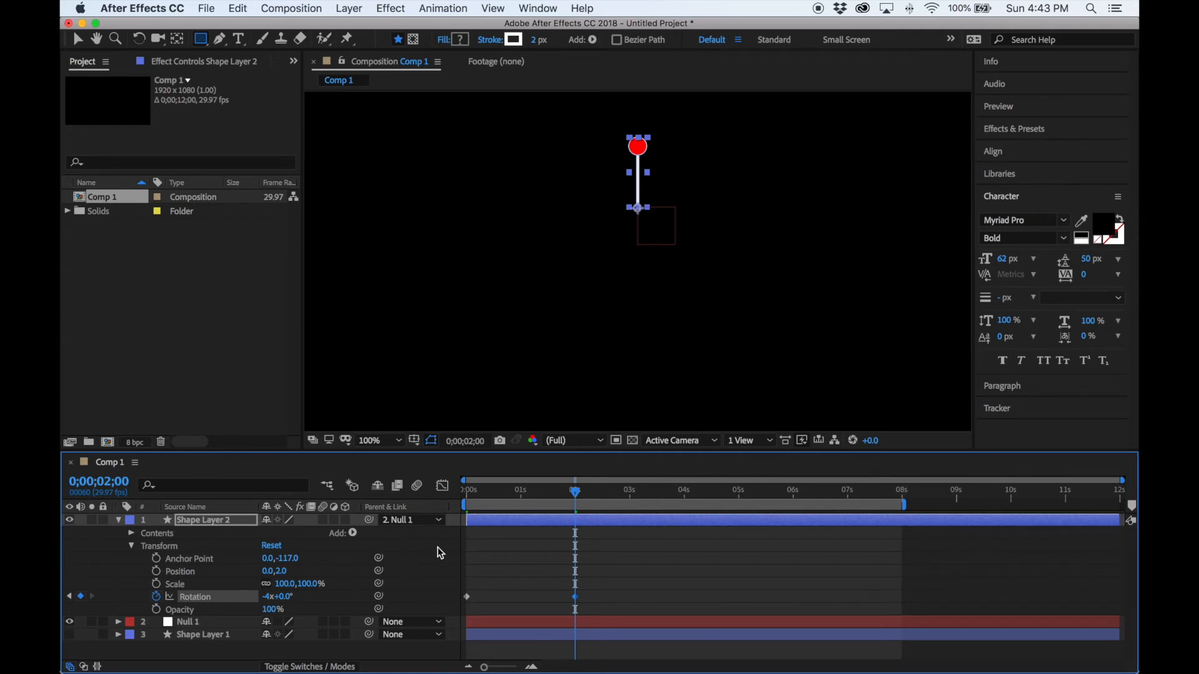
pyautogui.moveTo(575, 492); pyautogui.dragTo(448, 501)
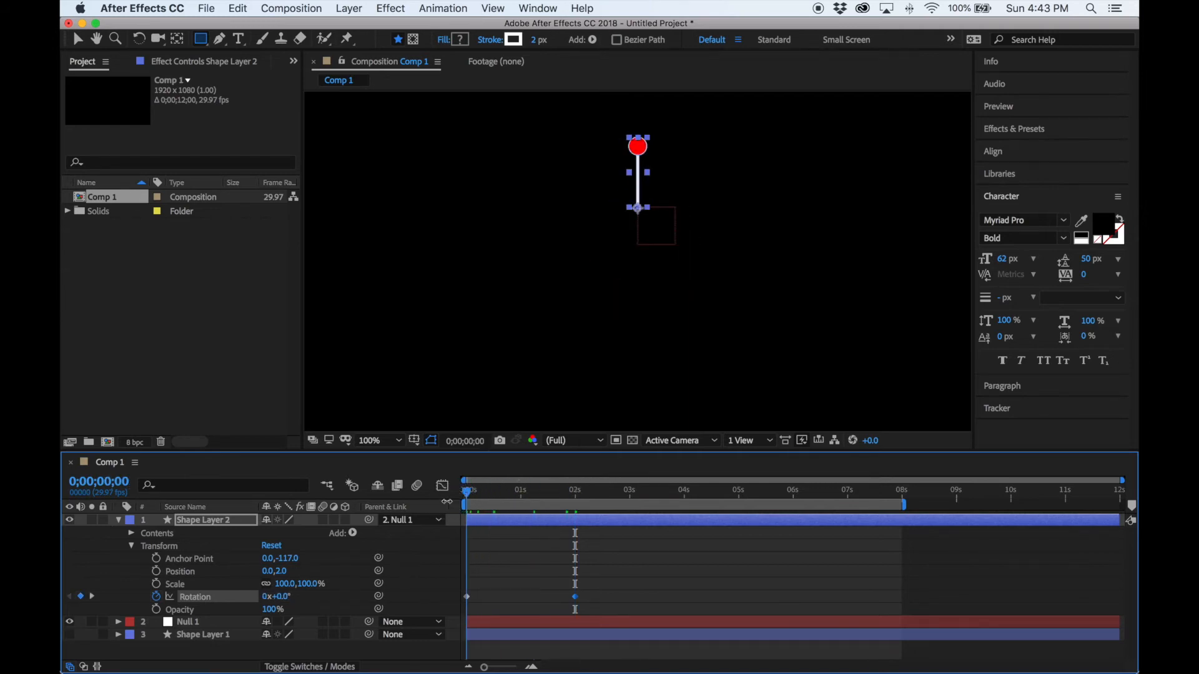
pyautogui.press('space')
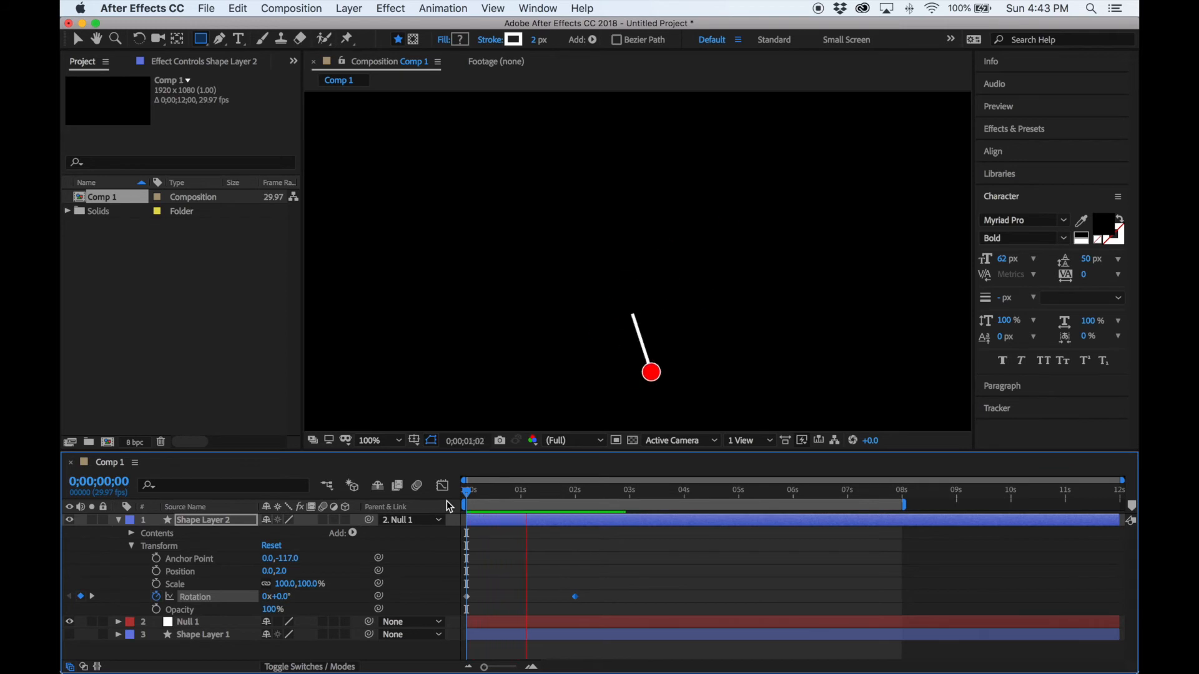
pyautogui.press('space')
# Add a Rotation keyframe of -8 revolutions at 4 s.
pyautogui.moveTo(587, 492); pyautogui.dragTo(686, 538)
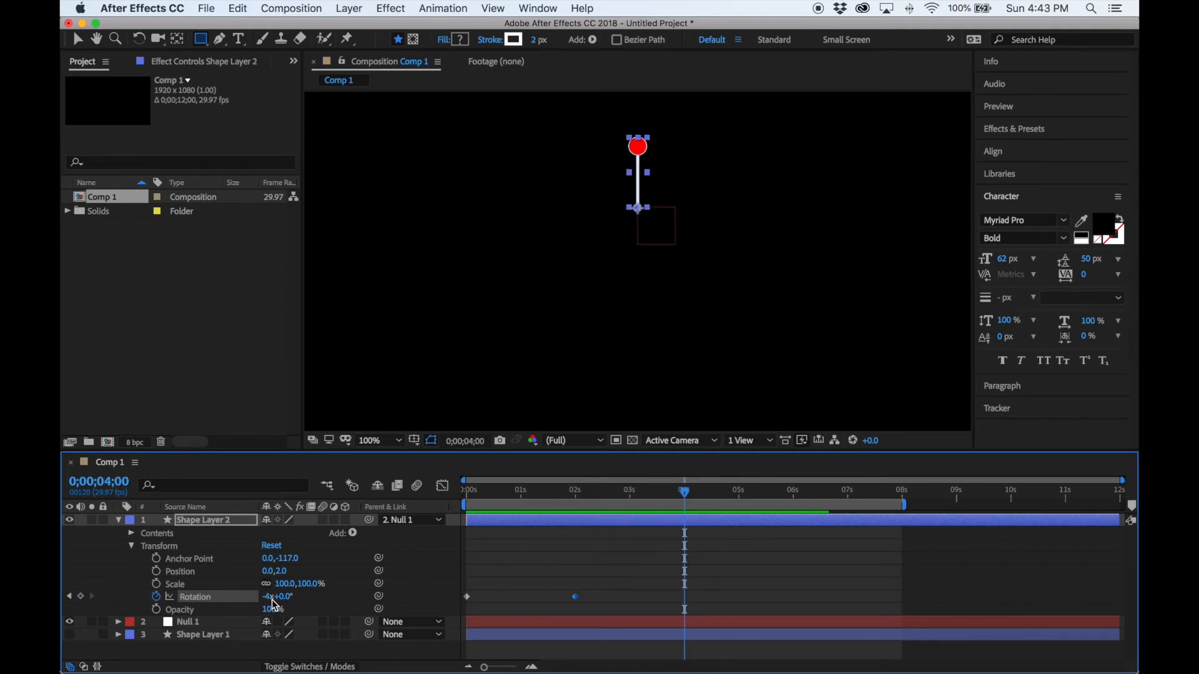
pyautogui.click(81, 596)
pyautogui.click(268, 598)
pyautogui.write('-8')
pyautogui.press('Return')
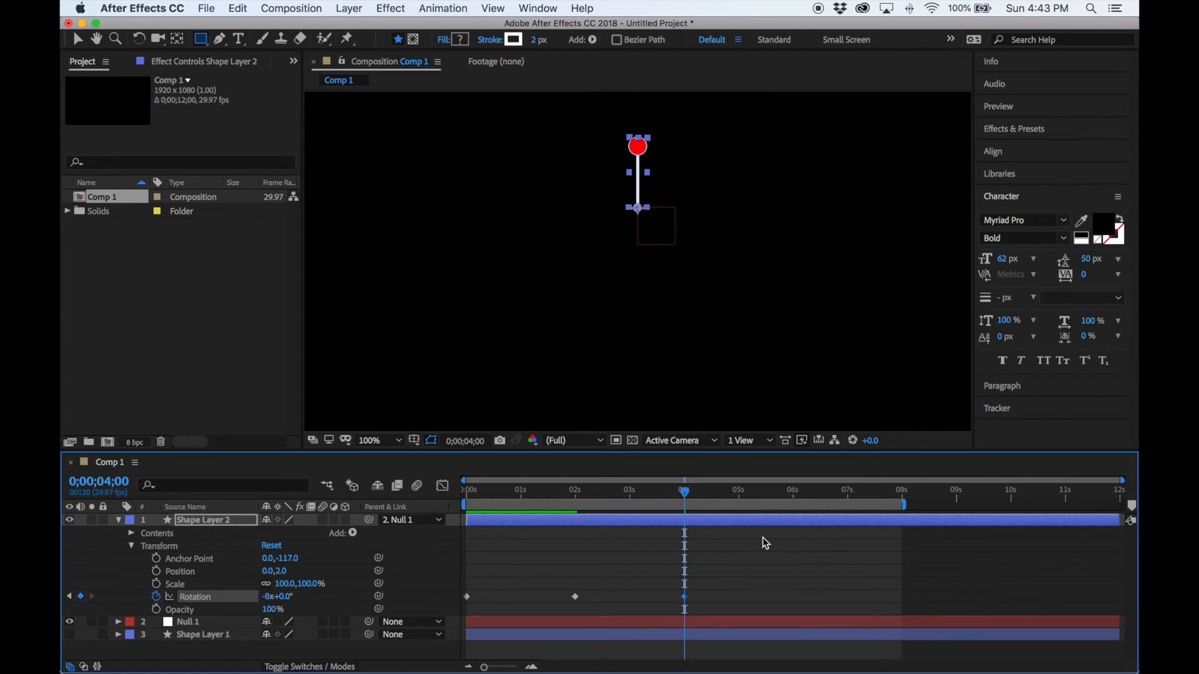
# Add Rotation keyframes of -12 revolutions at 6 s and -16 revolutions at 8 s.
pyautogui.moveTo(691, 490); pyautogui.dragTo(797, 525)
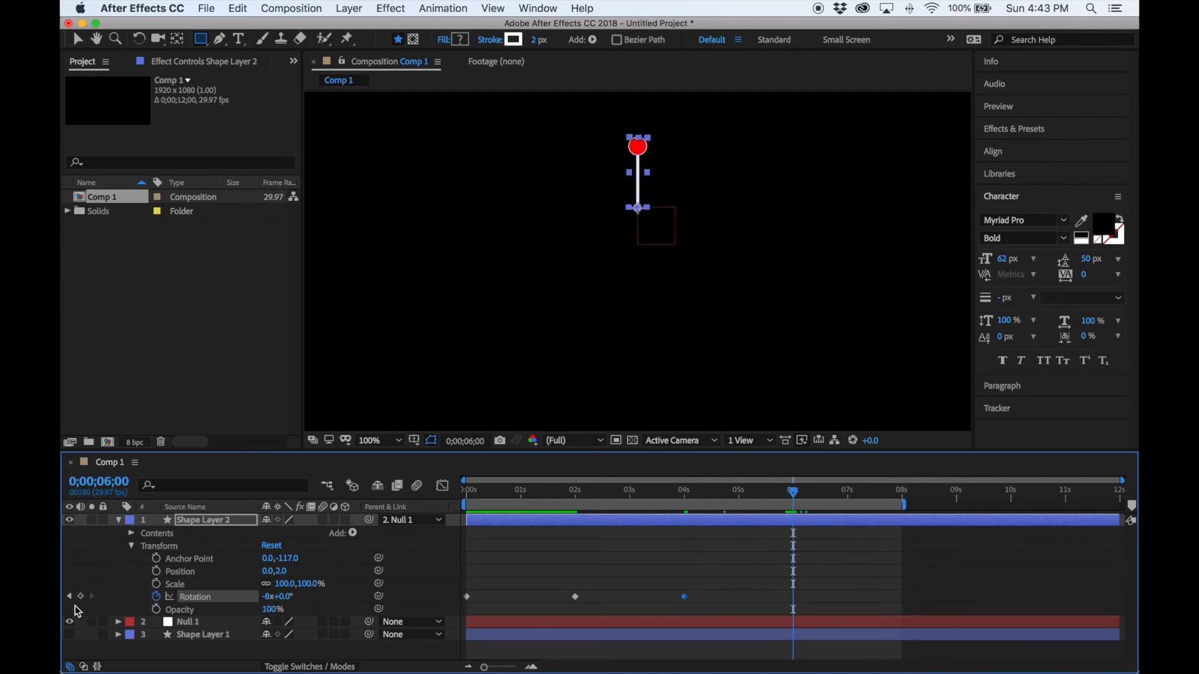
pyautogui.click(81, 597)
pyautogui.click(263, 600)
pyautogui.write('-12')
pyautogui.press('Return')
pyautogui.moveTo(794, 492); pyautogui.dragTo(905, 518)
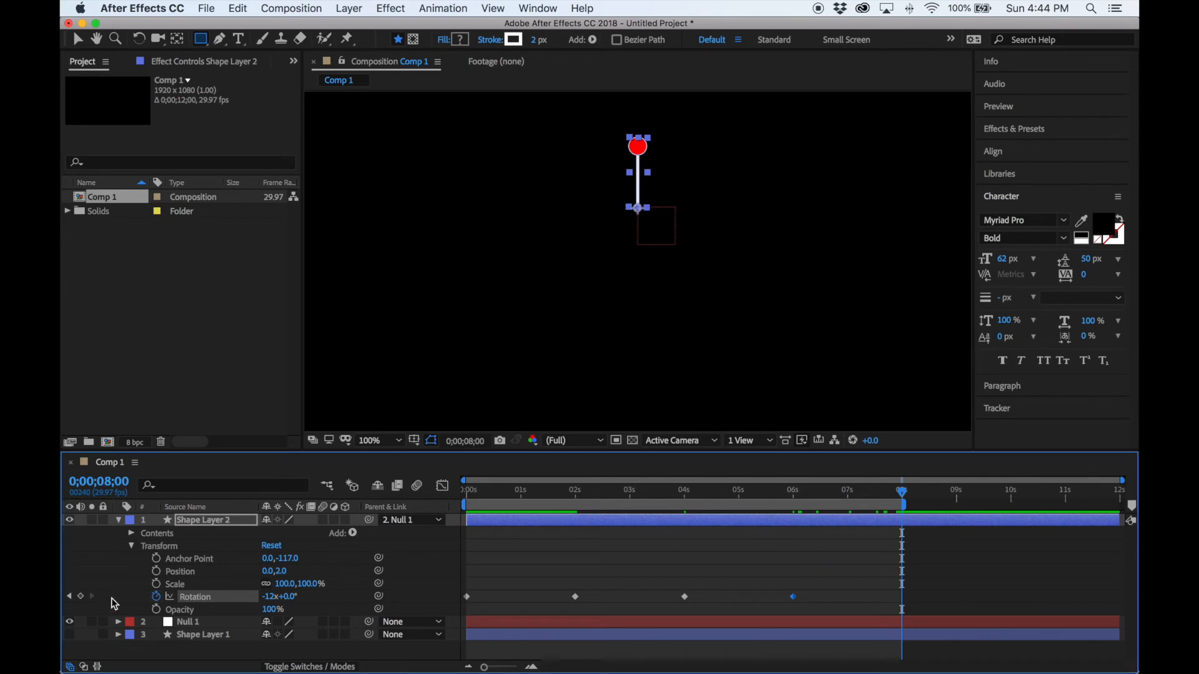
pyautogui.click(80, 597)
pyautogui.click(268, 597)
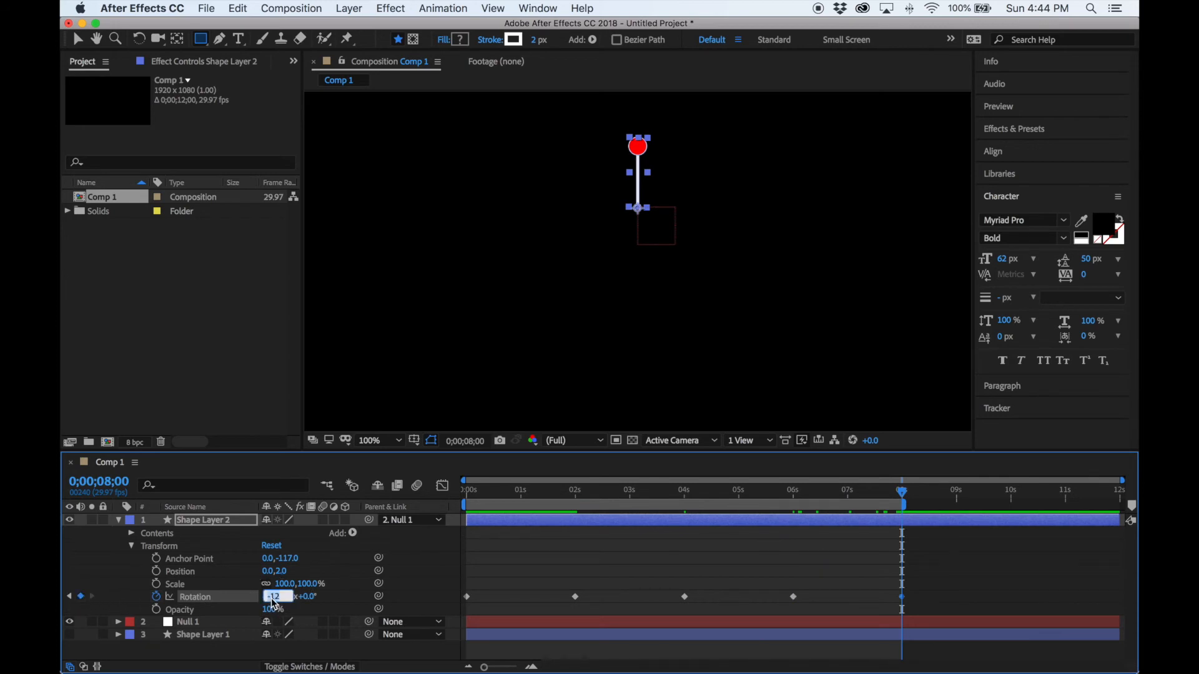
pyautogui.write('-16')
pyautogui.press('Return')
# Preview the full spinning animation from the start.
pyautogui.moveTo(902, 494); pyautogui.dragTo(662, 515)
pyautogui.press('Home')
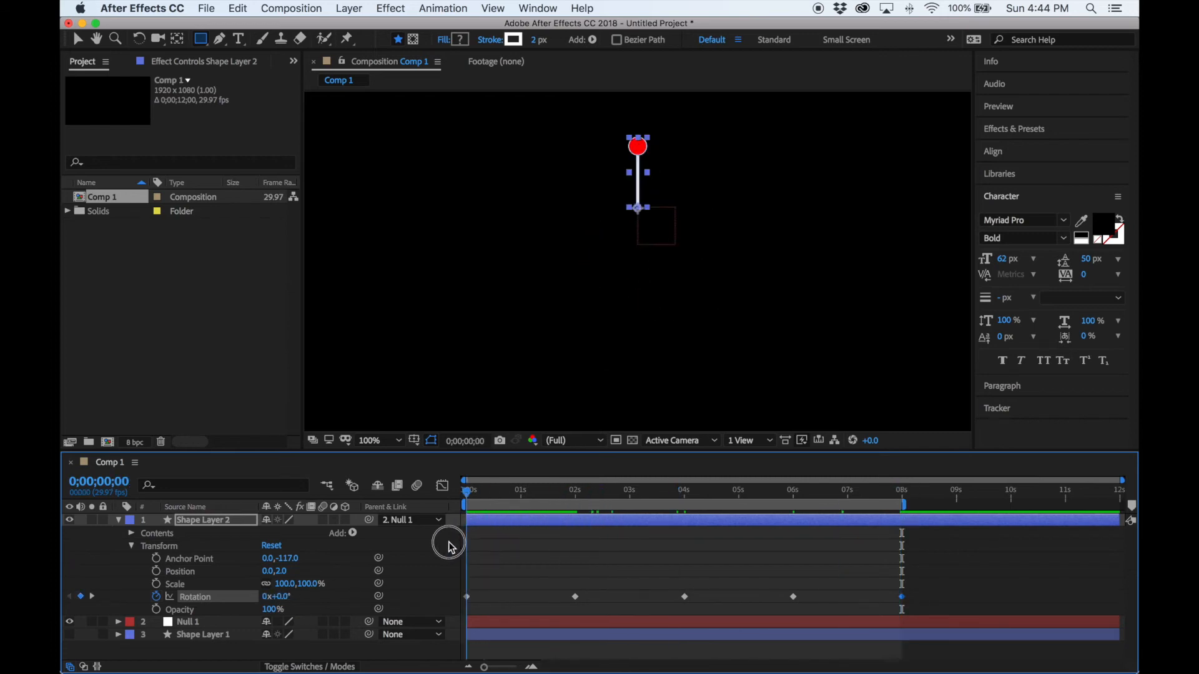
pyautogui.press('space')
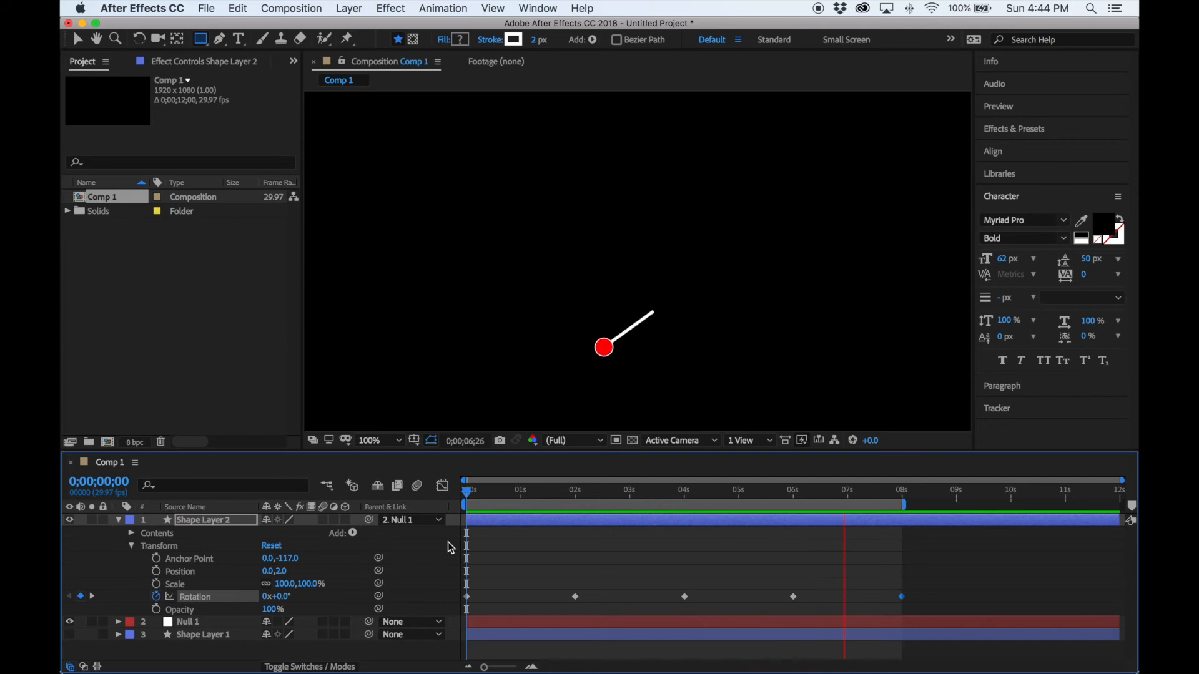
pyautogui.press('space')
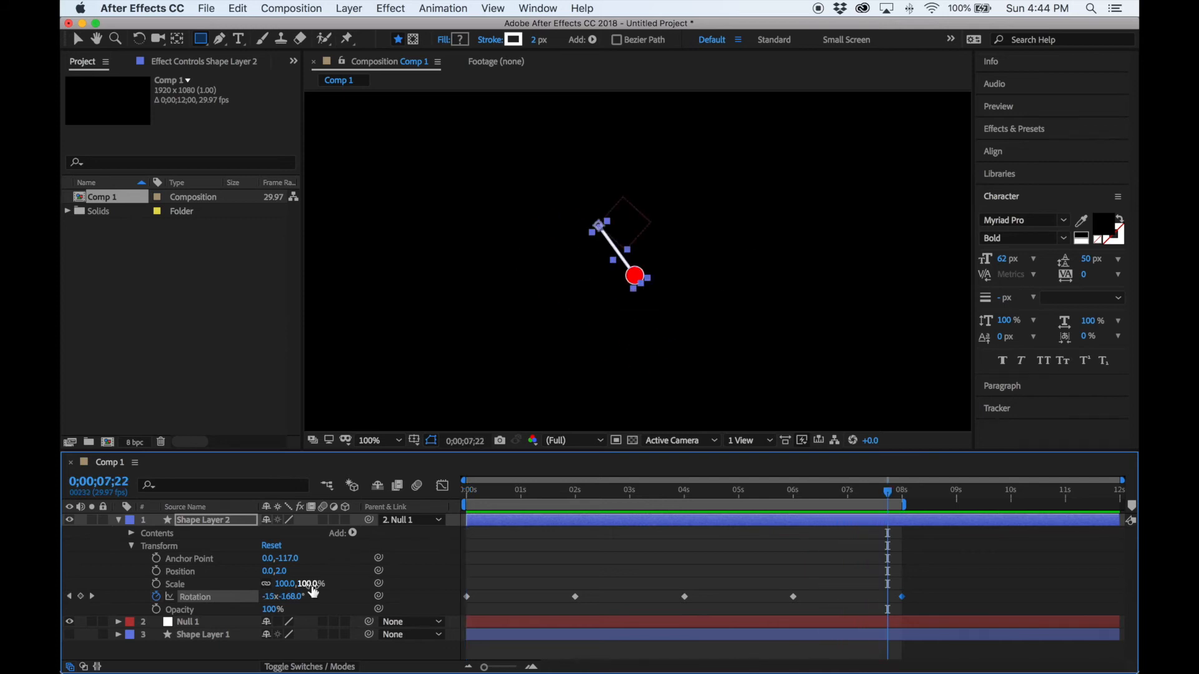
# Step through Null 1's Rotation keyframes, then collapse Null 1 and Shape Layer 2.
pyautogui.click(121, 624)
pyautogui.click(69, 641)
pyautogui.click(69, 641)
pyautogui.click(69, 642)
pyautogui.click(70, 642)
pyautogui.click(92, 641)
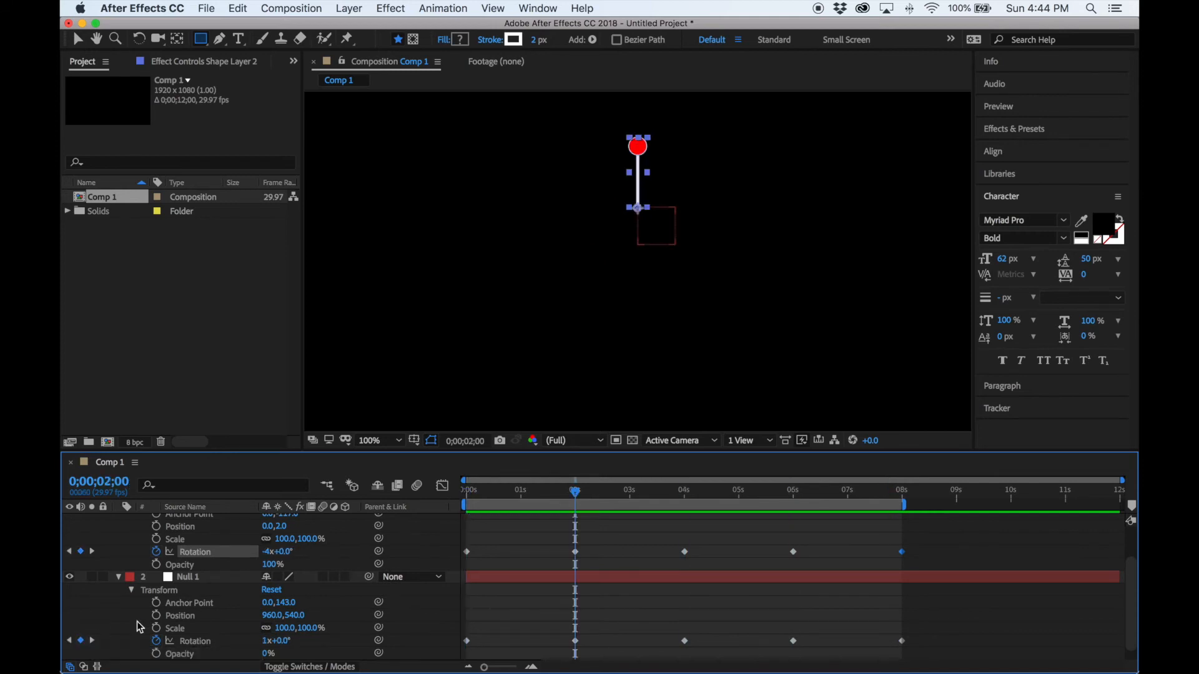
pyautogui.click(119, 577)
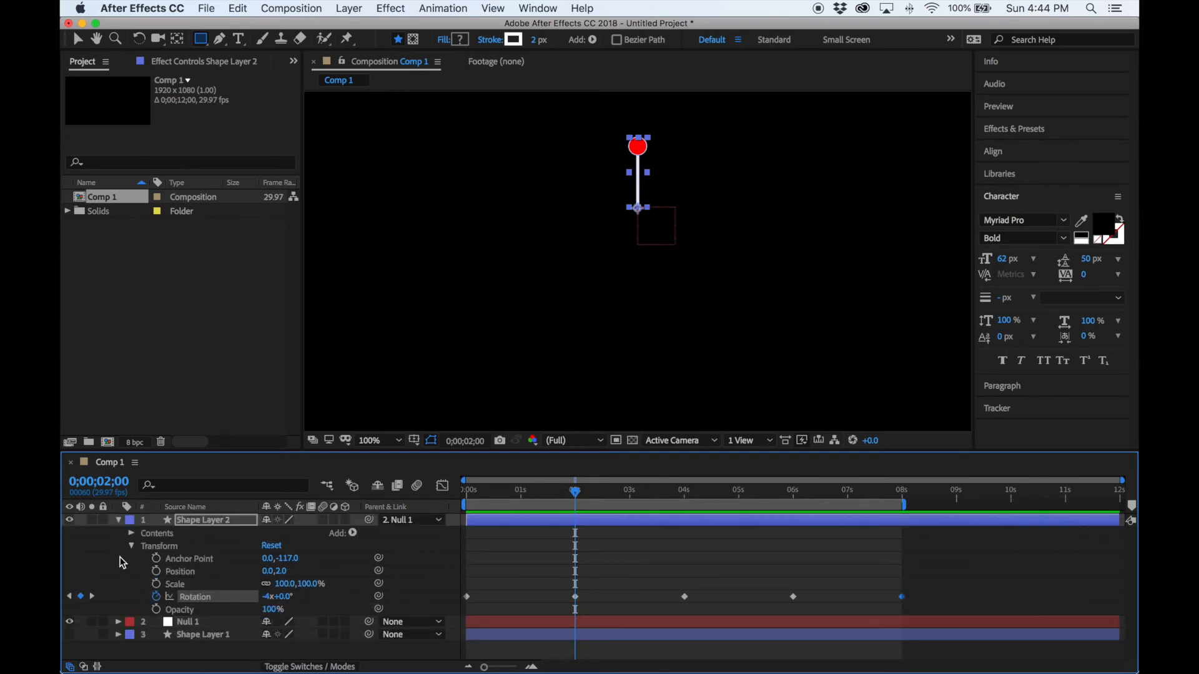
pyautogui.click(118, 520)
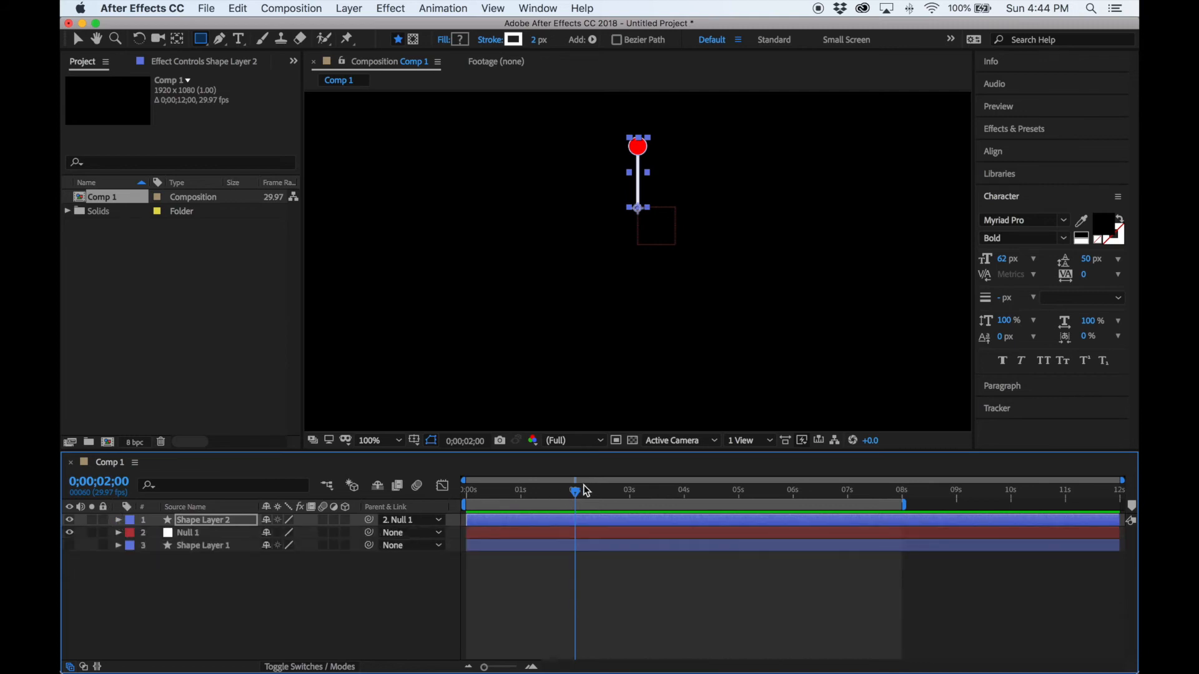
# Preview the animation and return to the first frame.
pyautogui.moveTo(575, 493); pyautogui.dragTo(451, 492)
pyautogui.press('space')
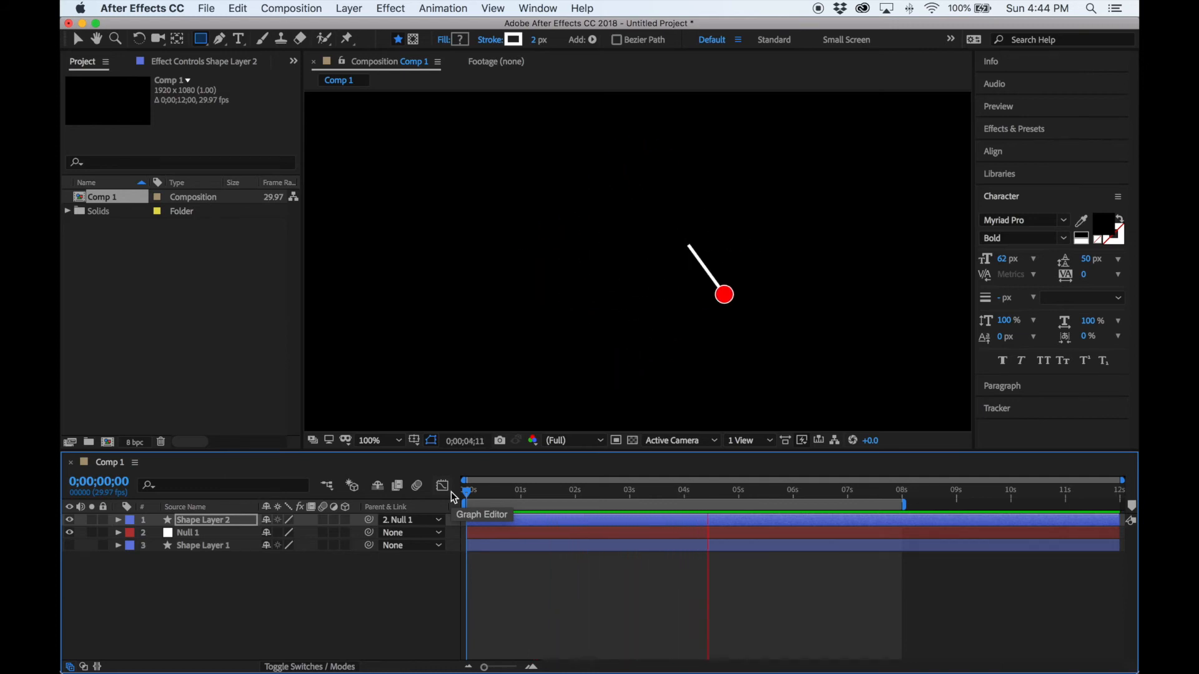
pyautogui.press('space')
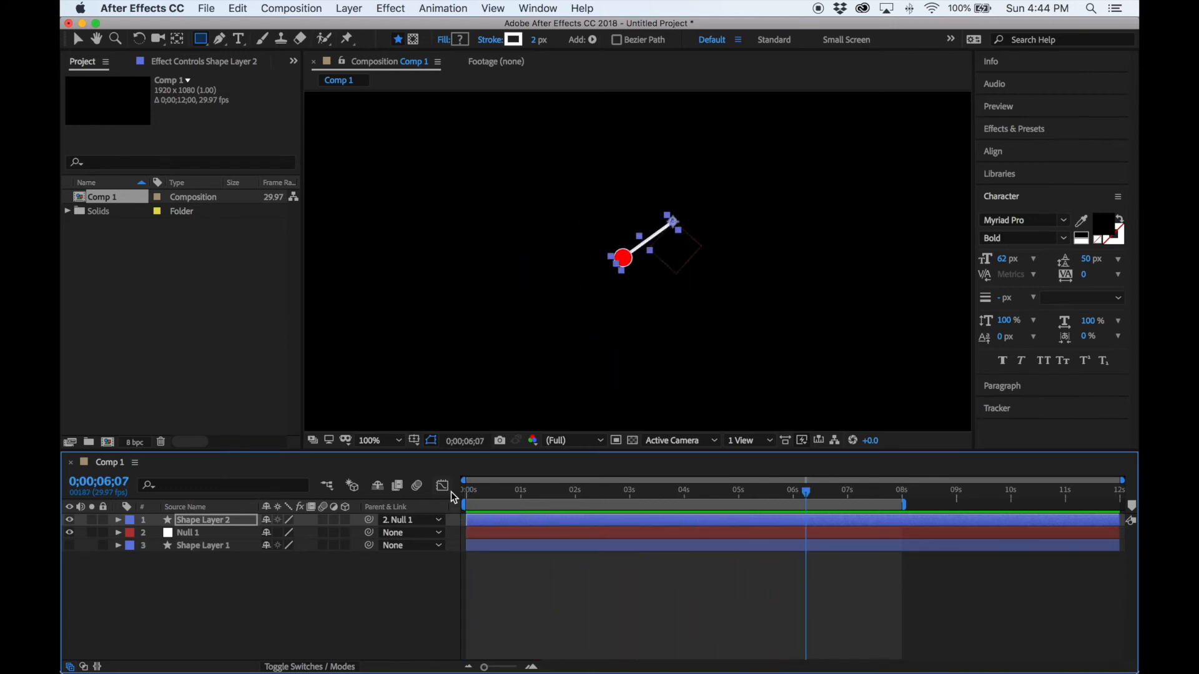
pyautogui.moveTo(483, 496); pyautogui.dragTo(447, 495)
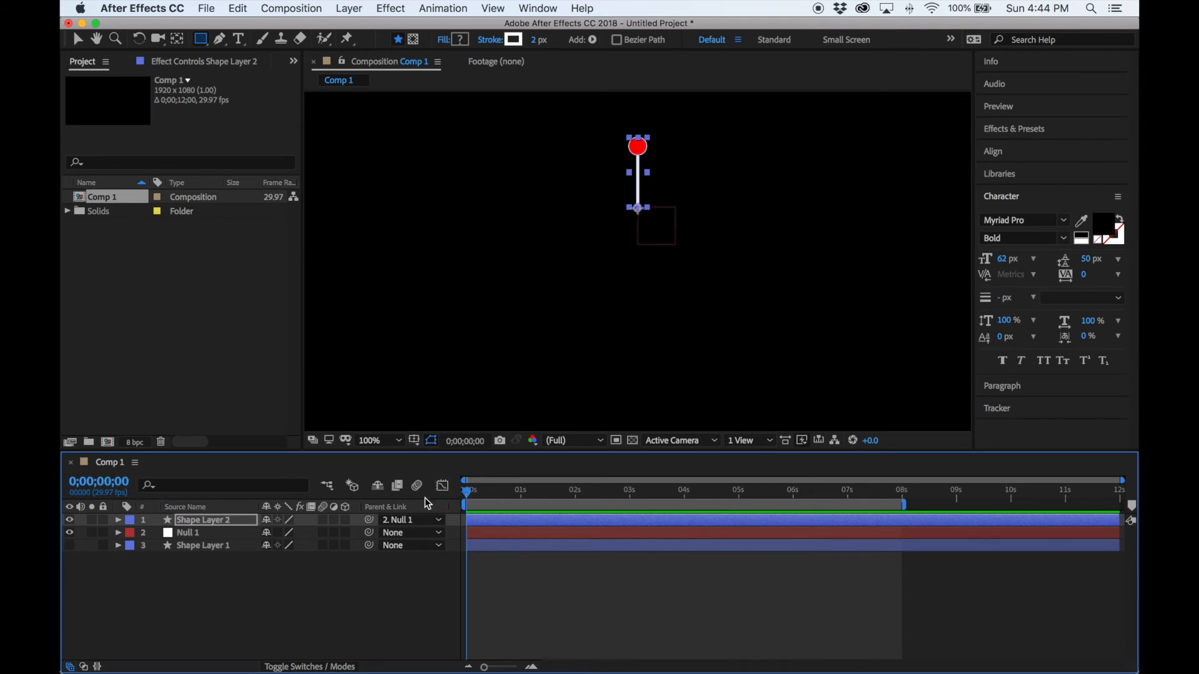
pyautogui.click(119, 521)
pyautogui.click(118, 521)
# Add a new adjustment layer from Layer > New > Adjustment Layer.
pyautogui.click(349, 8)
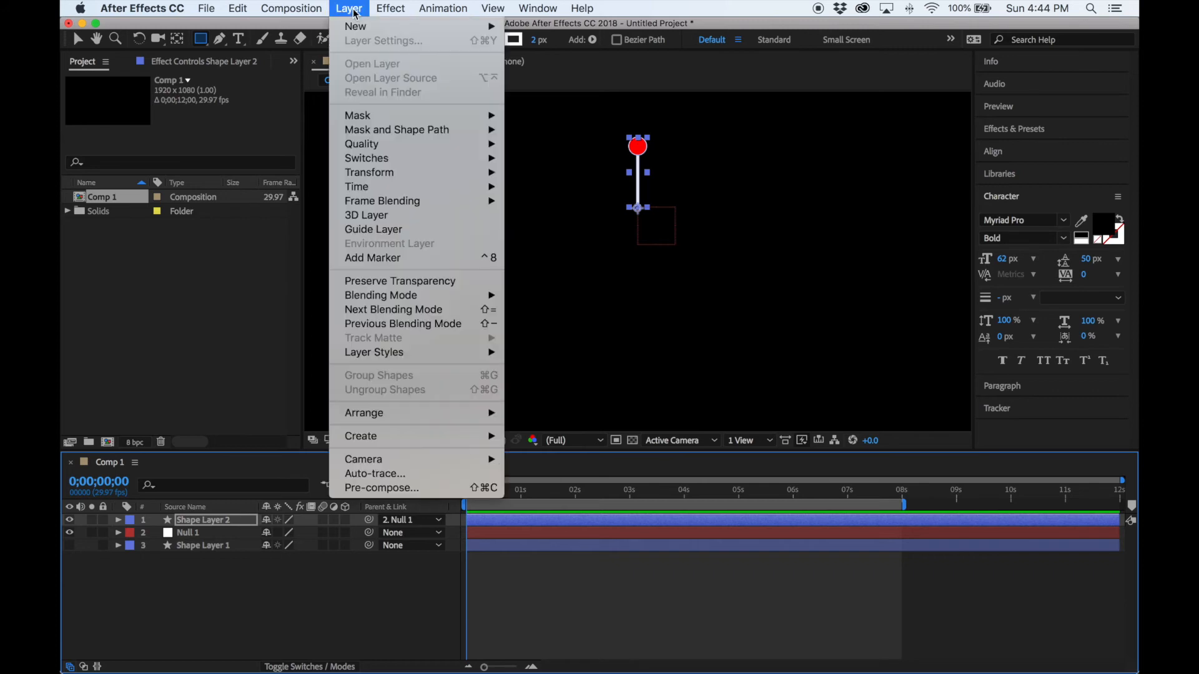
pyautogui.moveTo(362, 26)
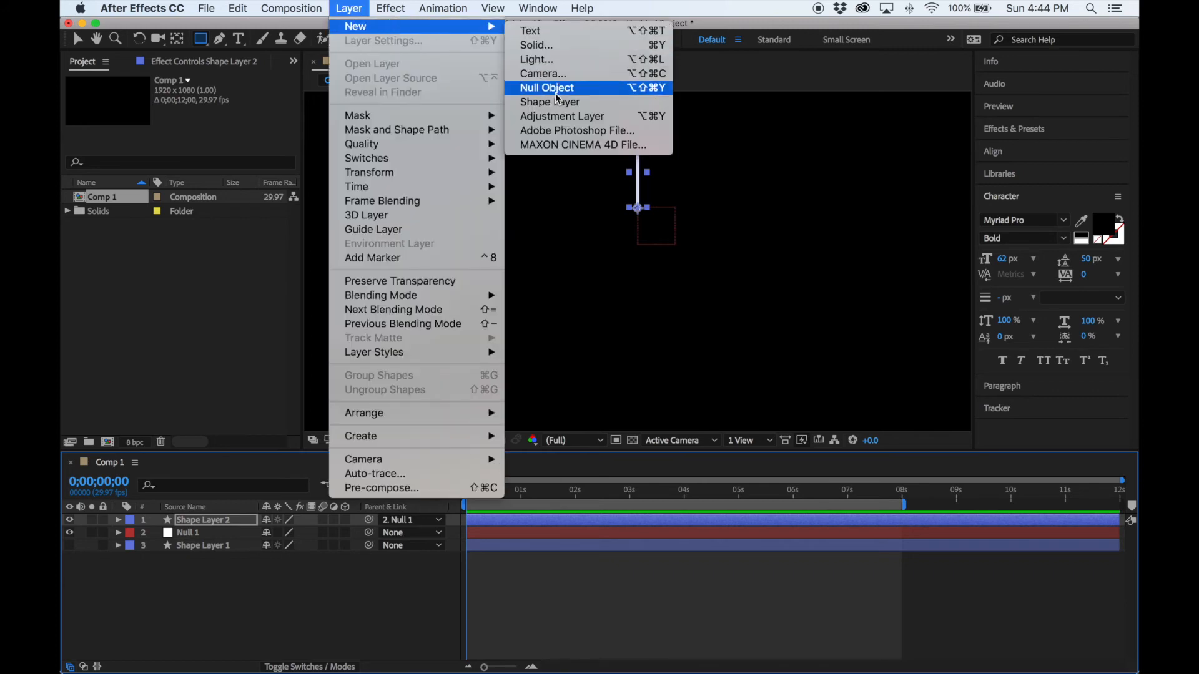
pyautogui.click(558, 120)
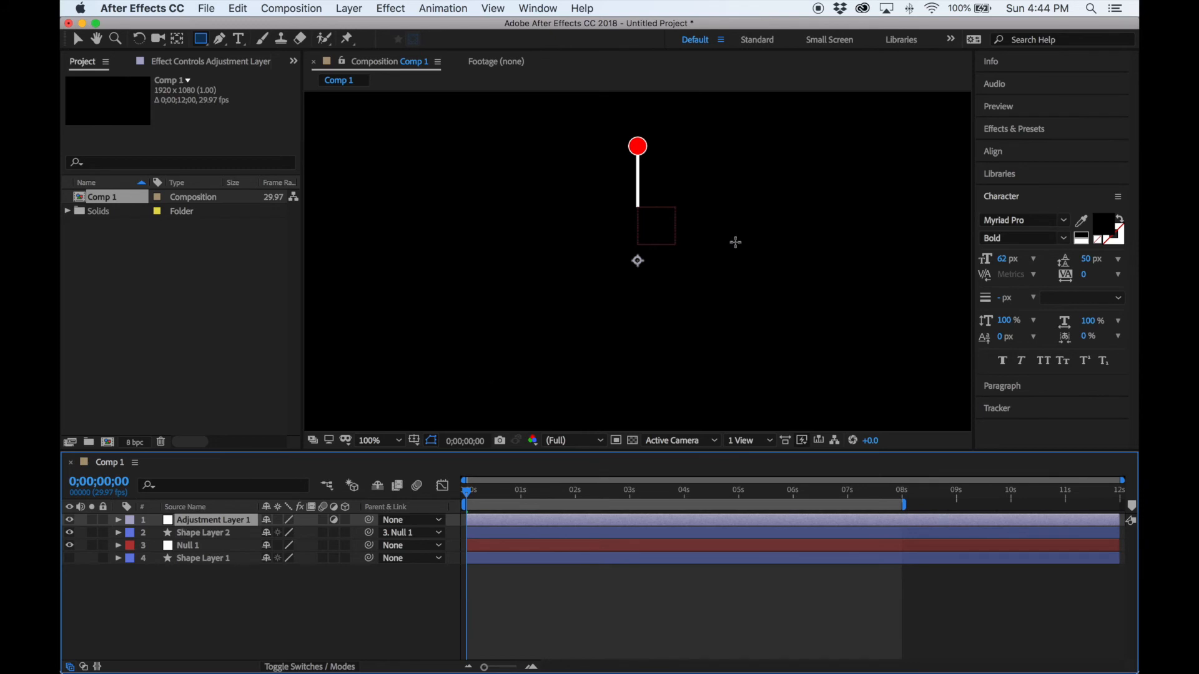
# Search Effects & Presets for 'echo' and drag Echo onto Adjustment Layer 1.
pyautogui.click(1026, 130)
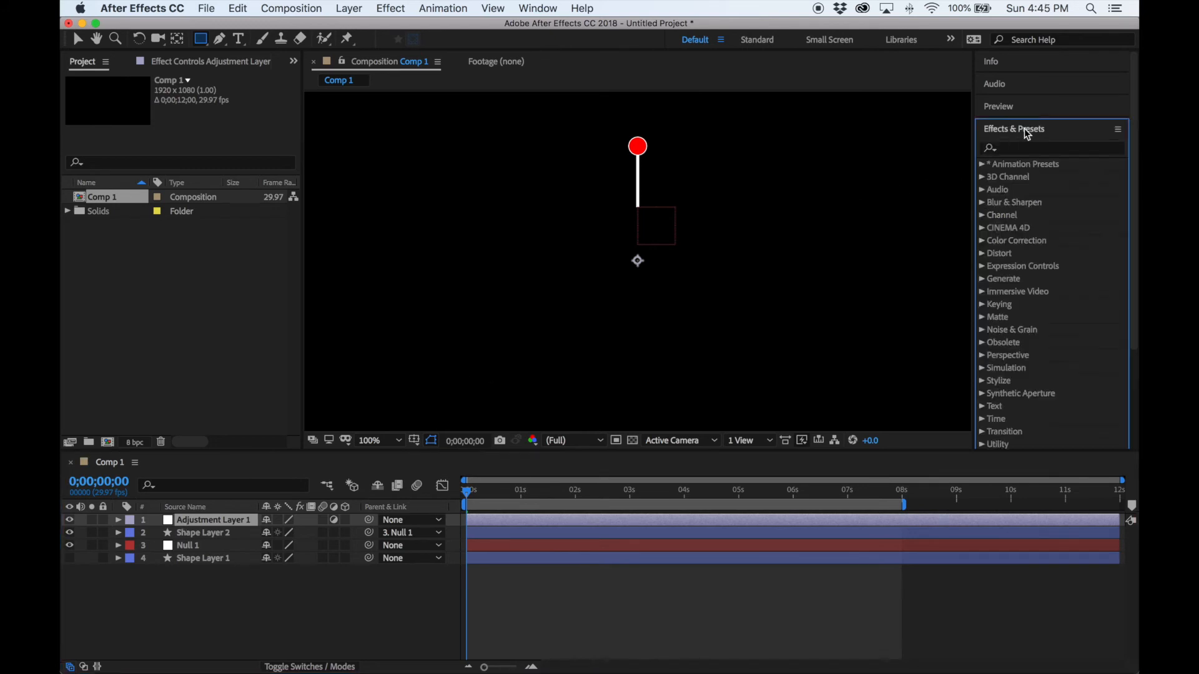
pyautogui.click(1023, 153)
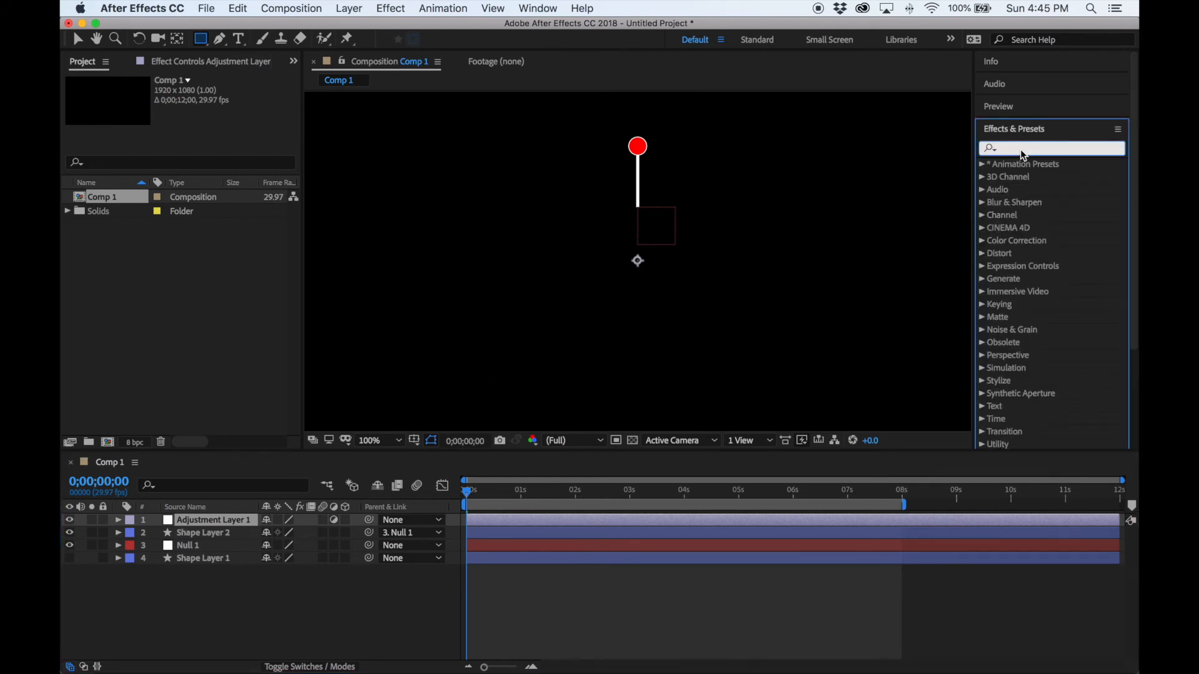
pyautogui.write('echo')
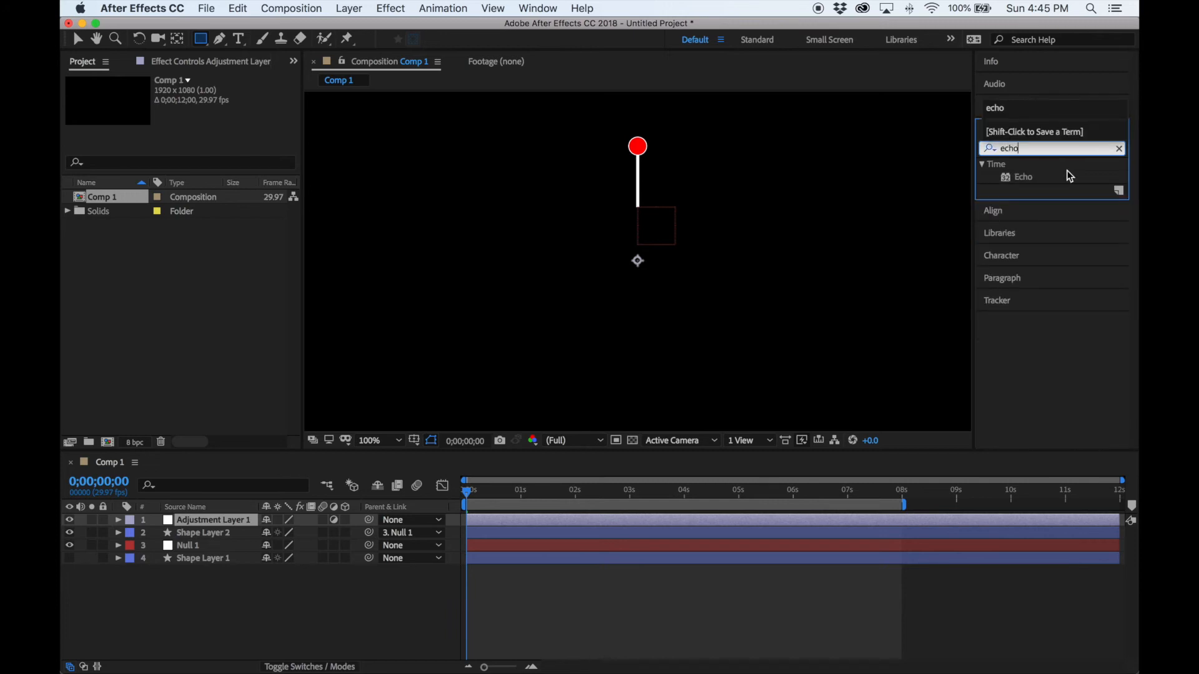
pyautogui.click(1010, 179)
pyautogui.moveTo(1009, 180); pyautogui.dragTo(232, 523)
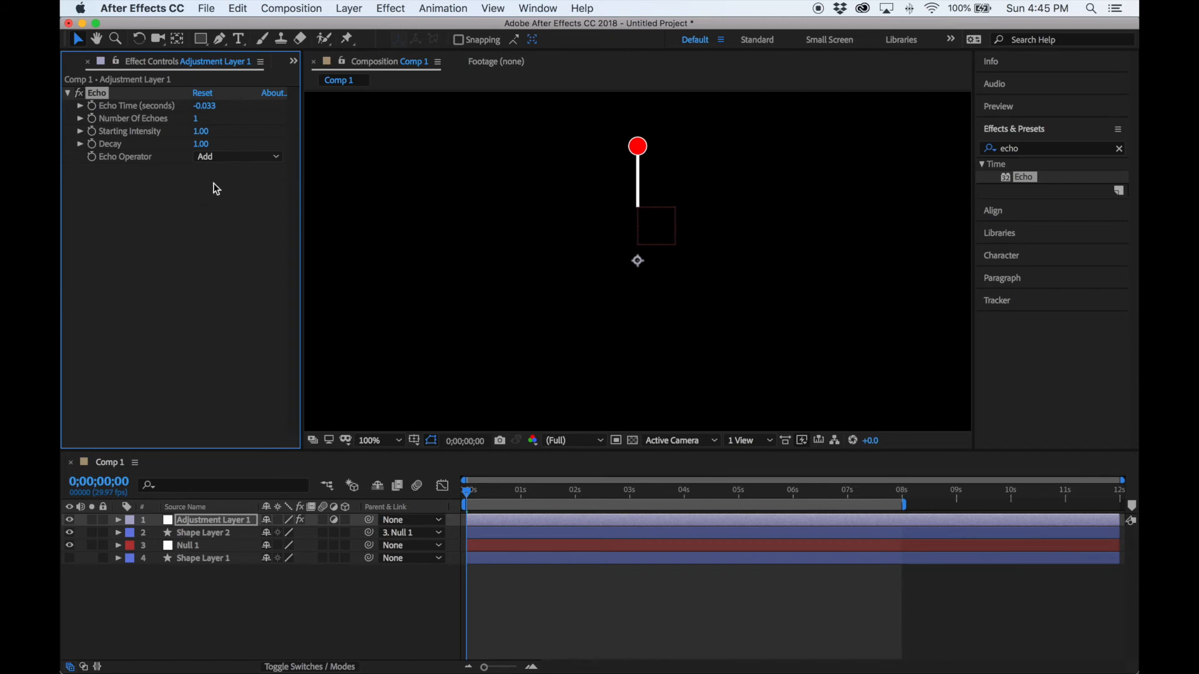
pyautogui.click(254, 157)
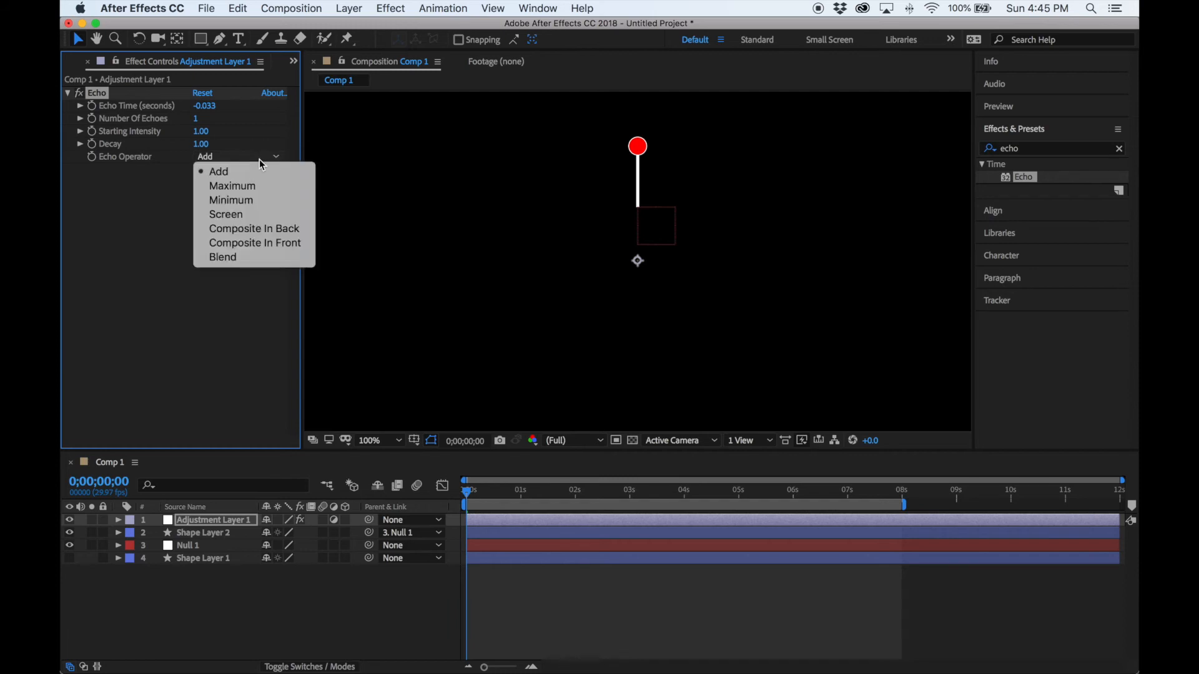
pyautogui.click(249, 186)
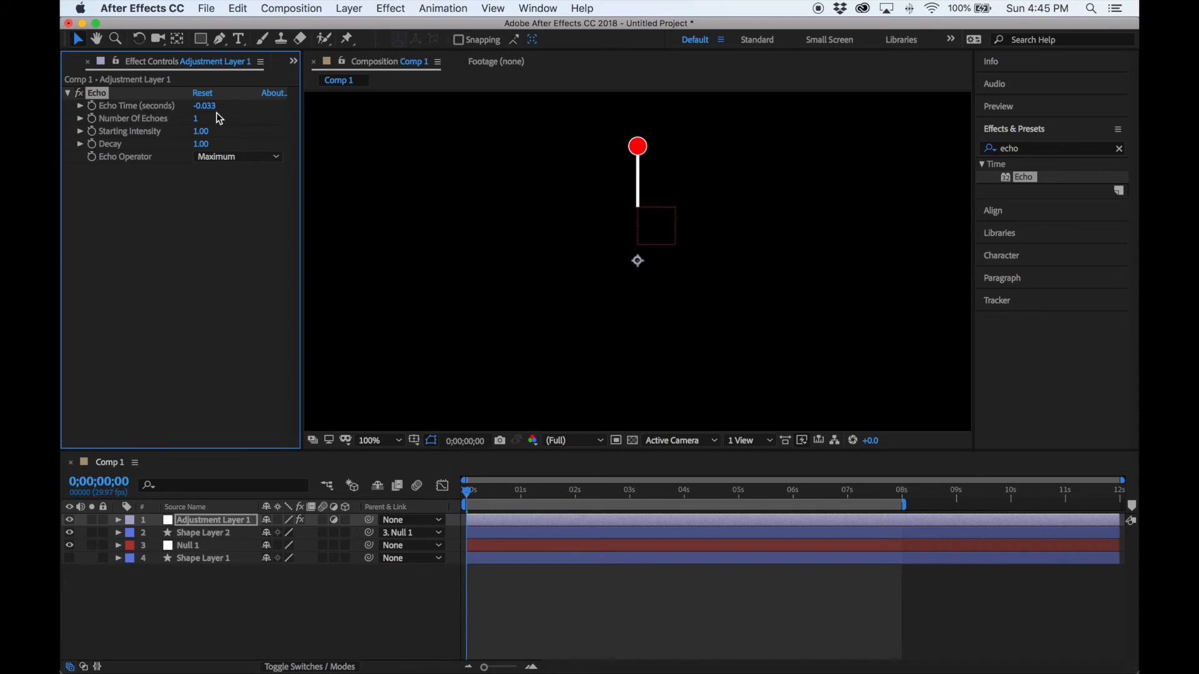
pyautogui.click(200, 120)
pyautogui.write('20')
pyautogui.press('Return')
pyautogui.click(201, 145)
pyautogui.press('Return')
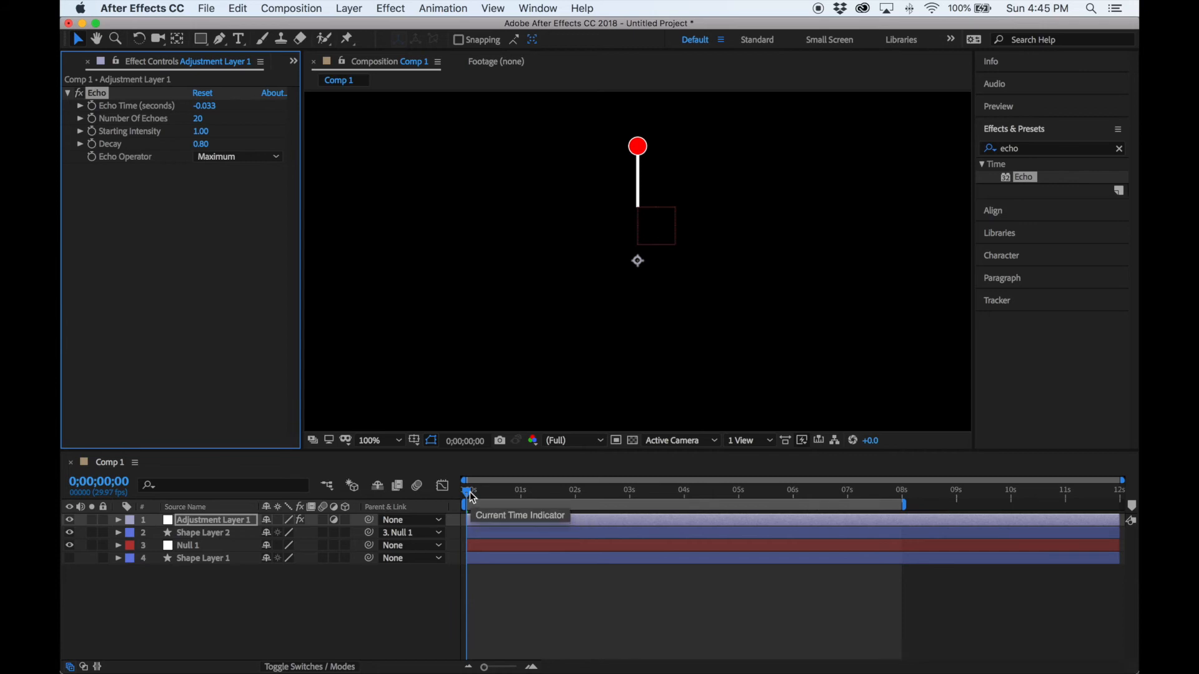
pyautogui.press('space')
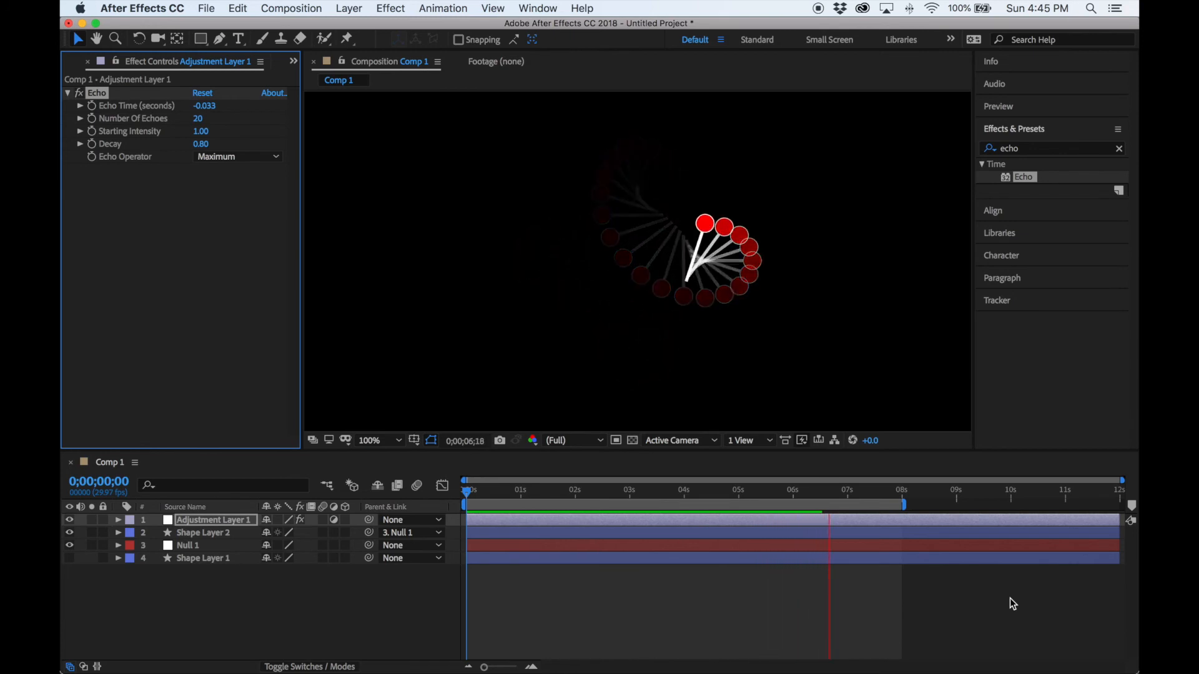
pyautogui.press('space')
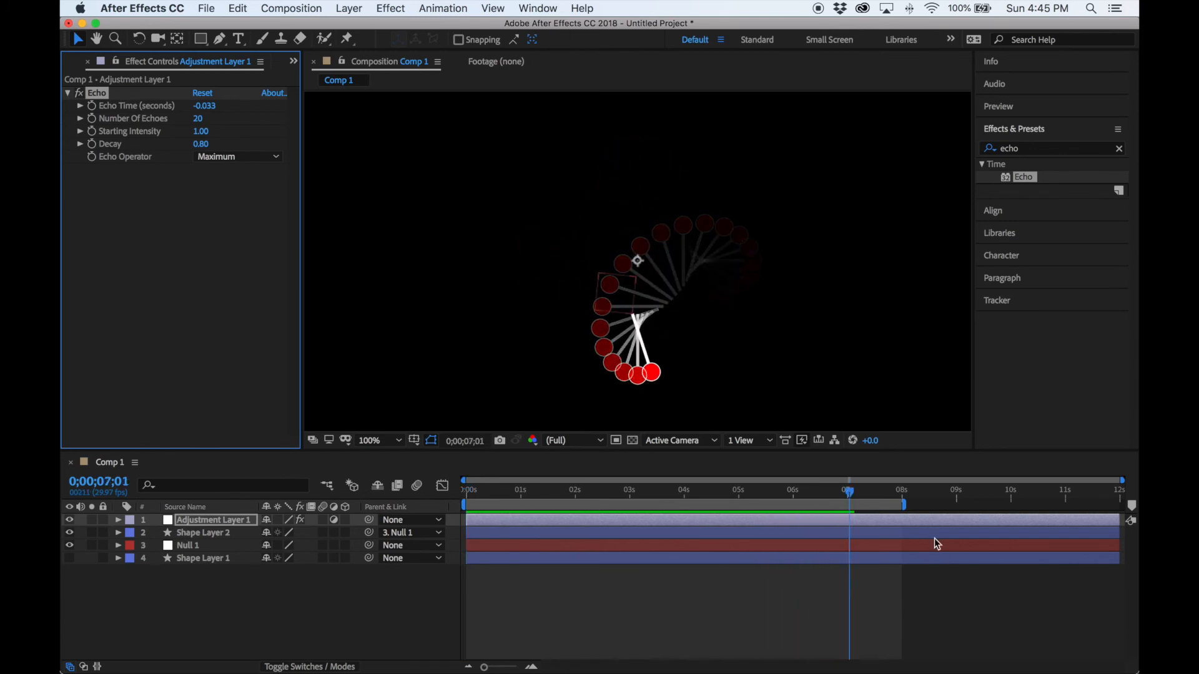
pyautogui.moveTo(856, 492); pyautogui.dragTo(441, 514)
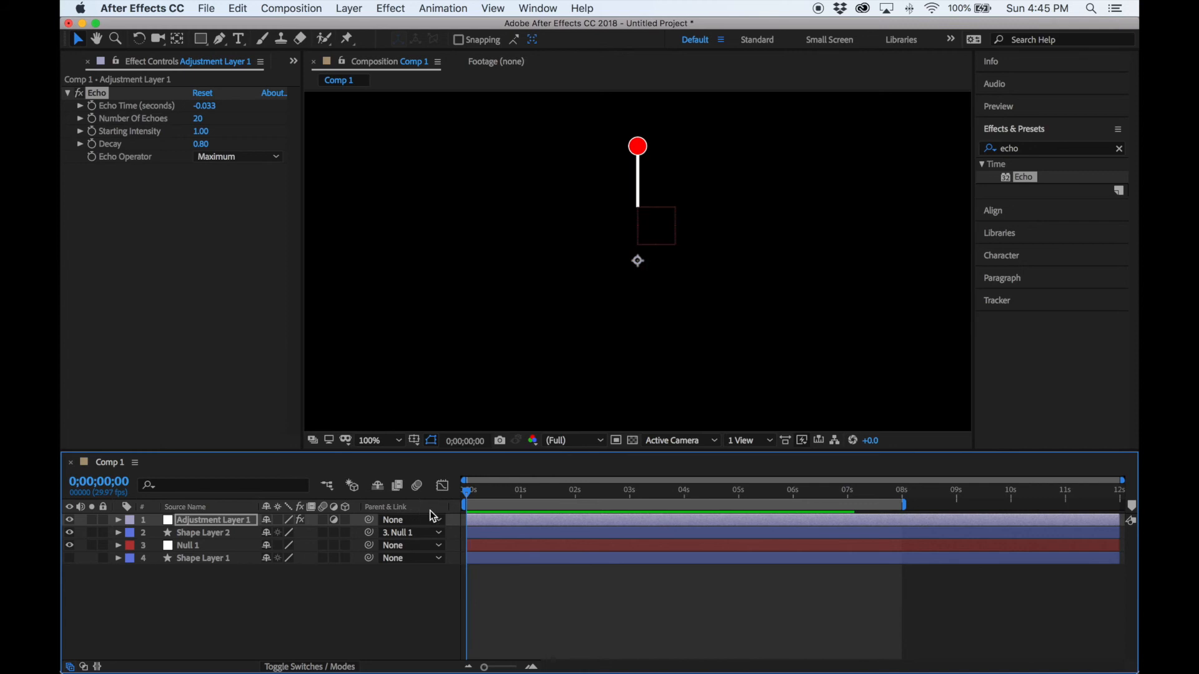
# Change Shape Layer 2's Rotation keyframes to -2 revolutions at 2 s and -6 at 4 s.
pyautogui.click(119, 534)
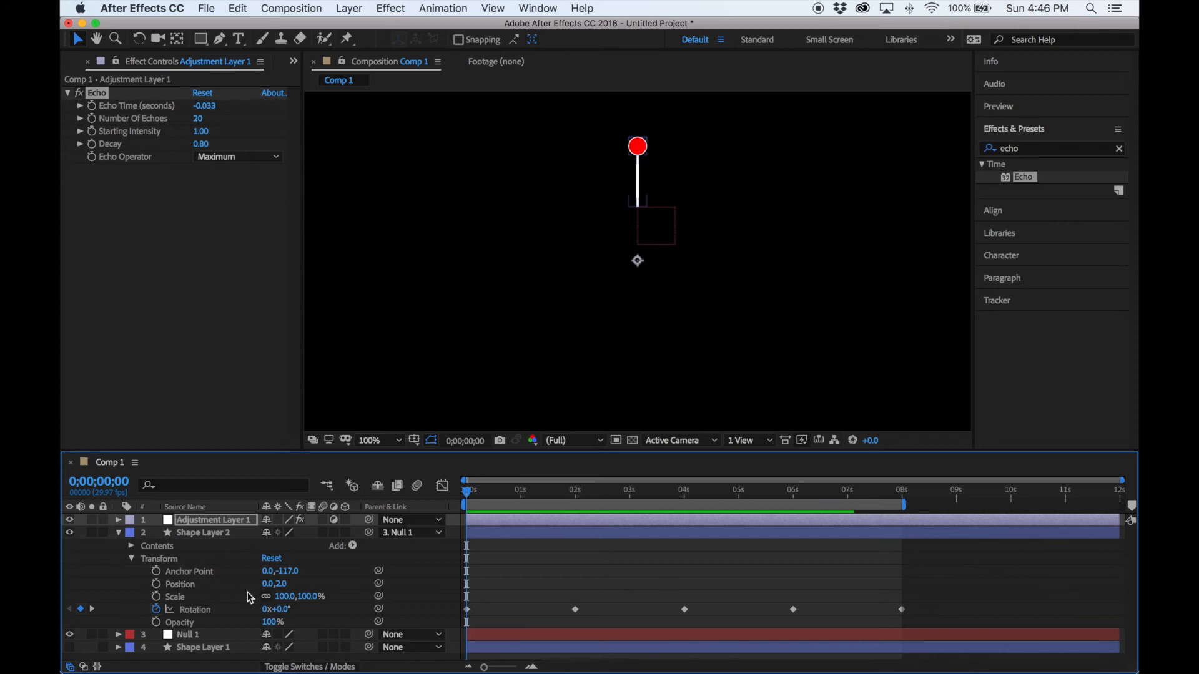
pyautogui.click(91, 609)
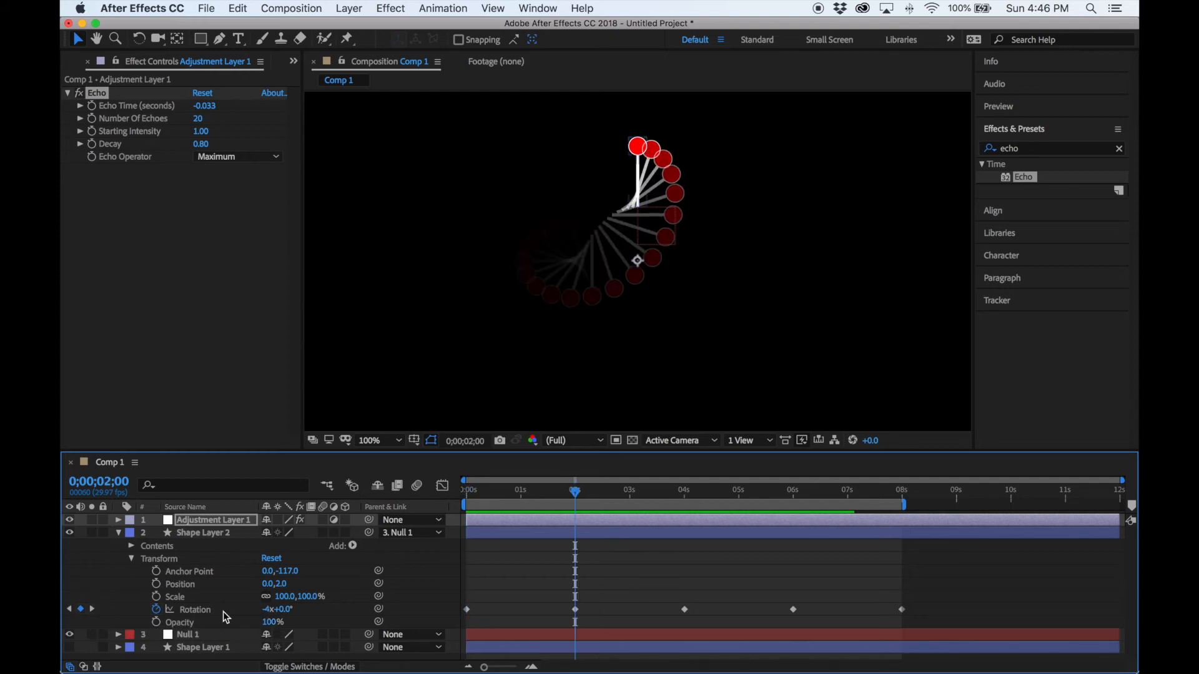
pyautogui.click(267, 610)
pyautogui.write('-2')
pyautogui.press('Return')
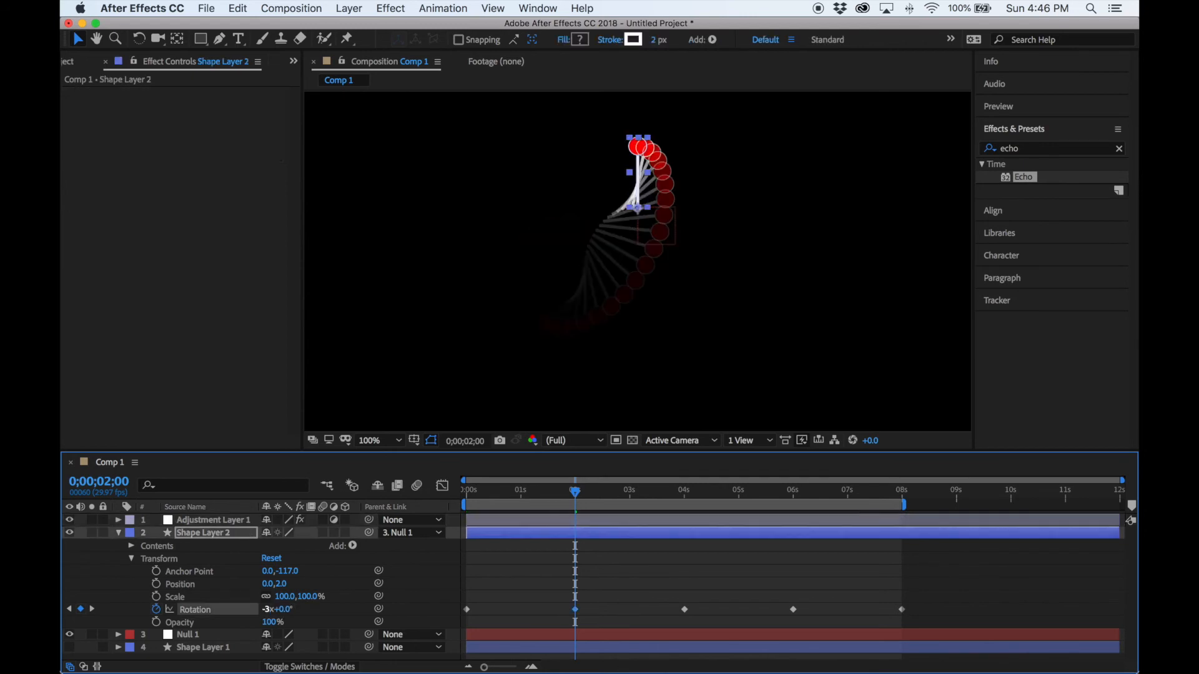
pyautogui.click(92, 609)
pyautogui.click(269, 610)
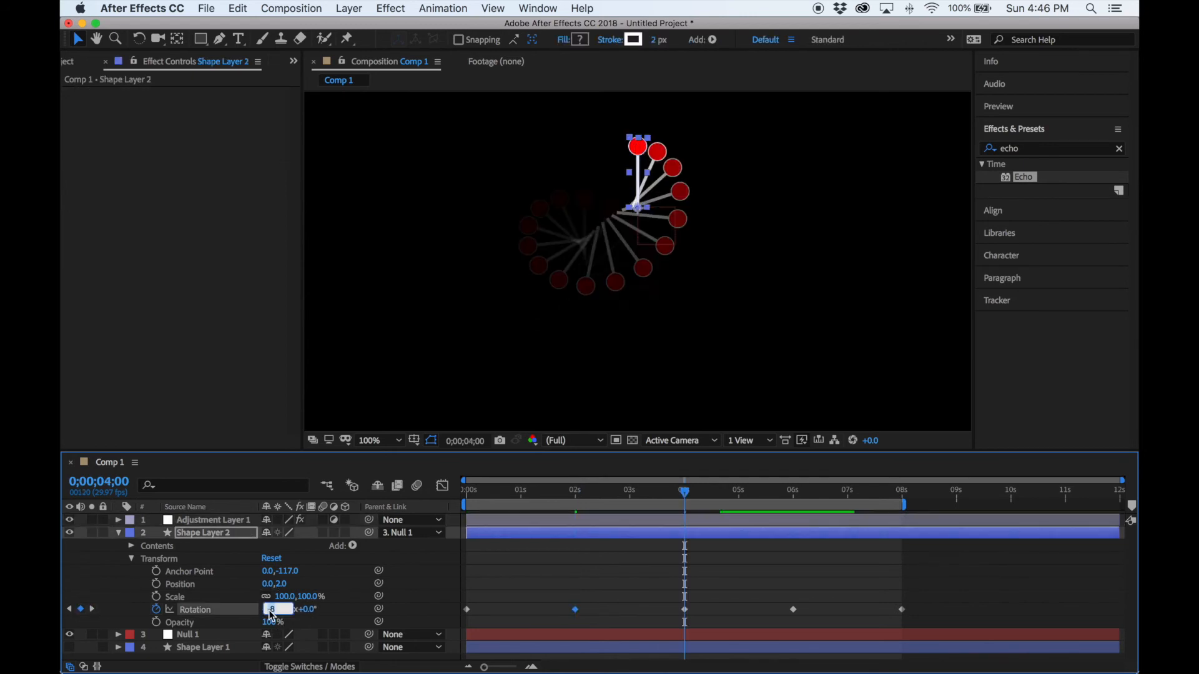
pyautogui.write('-6')
pyautogui.press('Return')
# Change the Rotation keyframes to -9 revolutions at 6 s and -12 at 8 s.
pyautogui.click(91, 609)
pyautogui.click(269, 610)
pyautogui.write('-9')
pyautogui.press('Return')
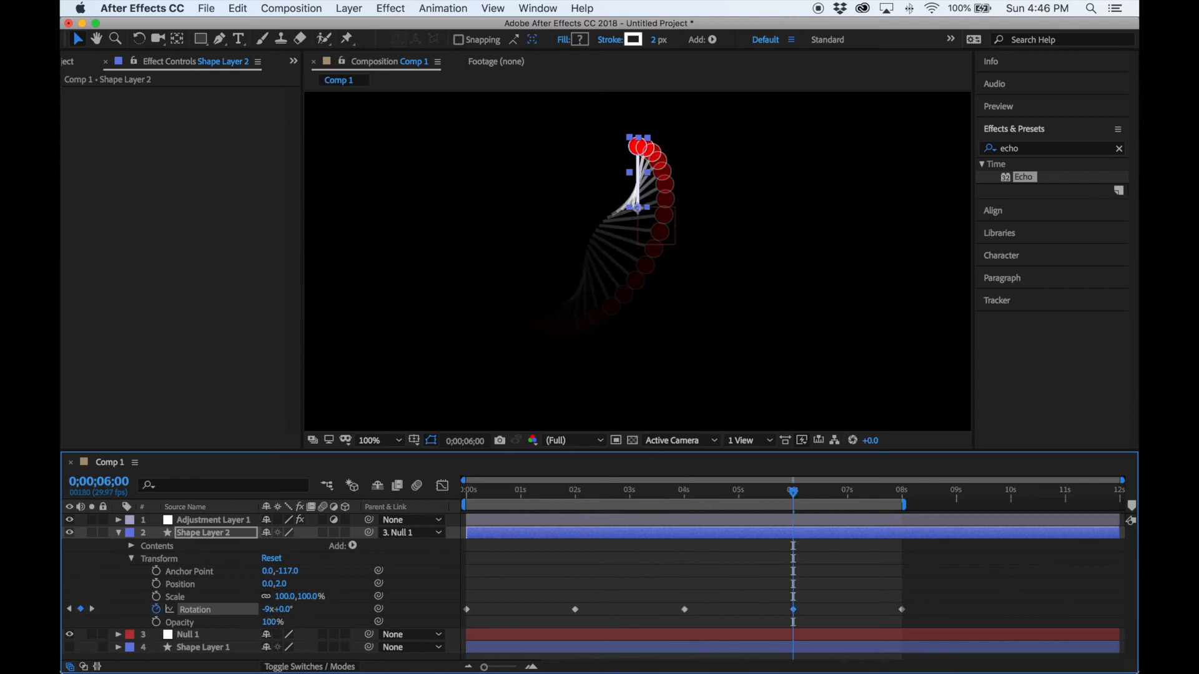
pyautogui.click(92, 609)
pyautogui.click(270, 609)
pyautogui.write('-12')
pyautogui.press('Return')
# Preview the slower orbit from the start and collapse Shape Layer 2.
pyautogui.moveTo(521, 490); pyautogui.dragTo(440, 500)
pyautogui.press('space')
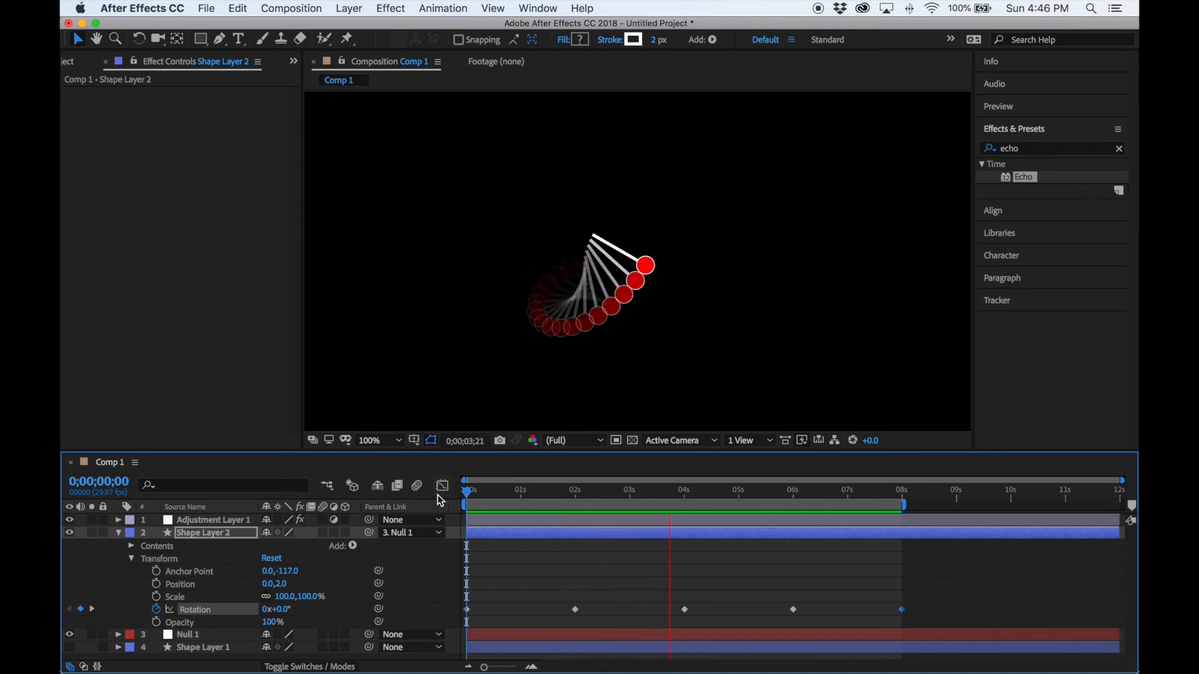
pyautogui.press('space')
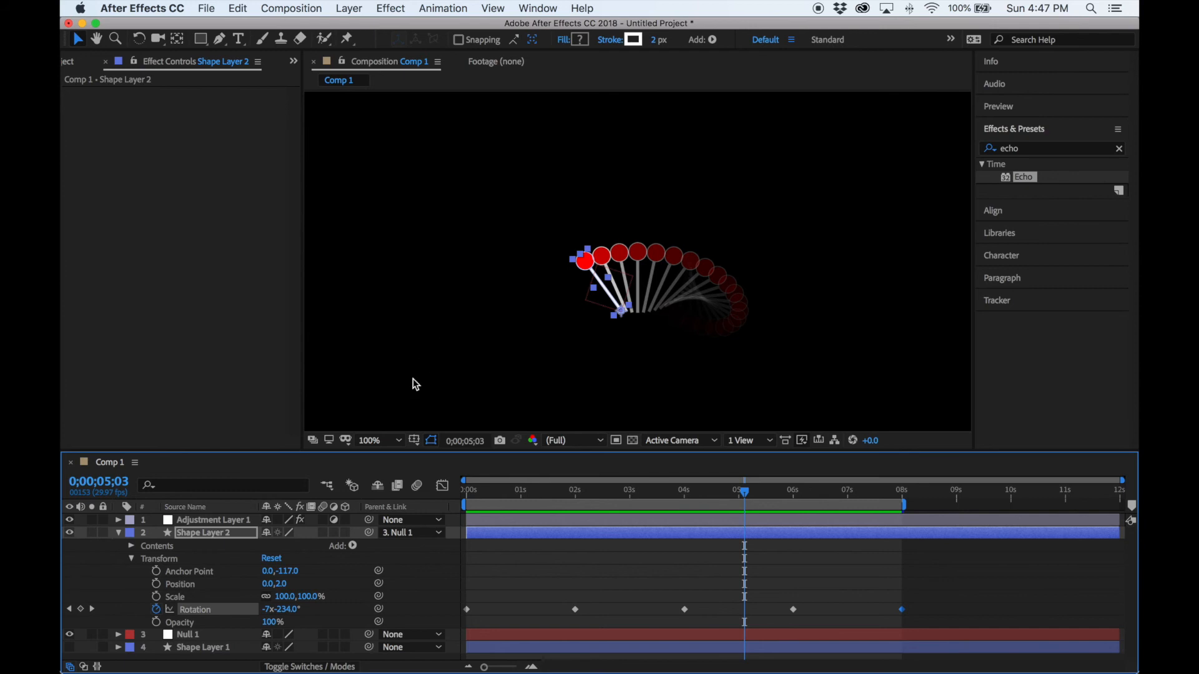
pyautogui.click(116, 532)
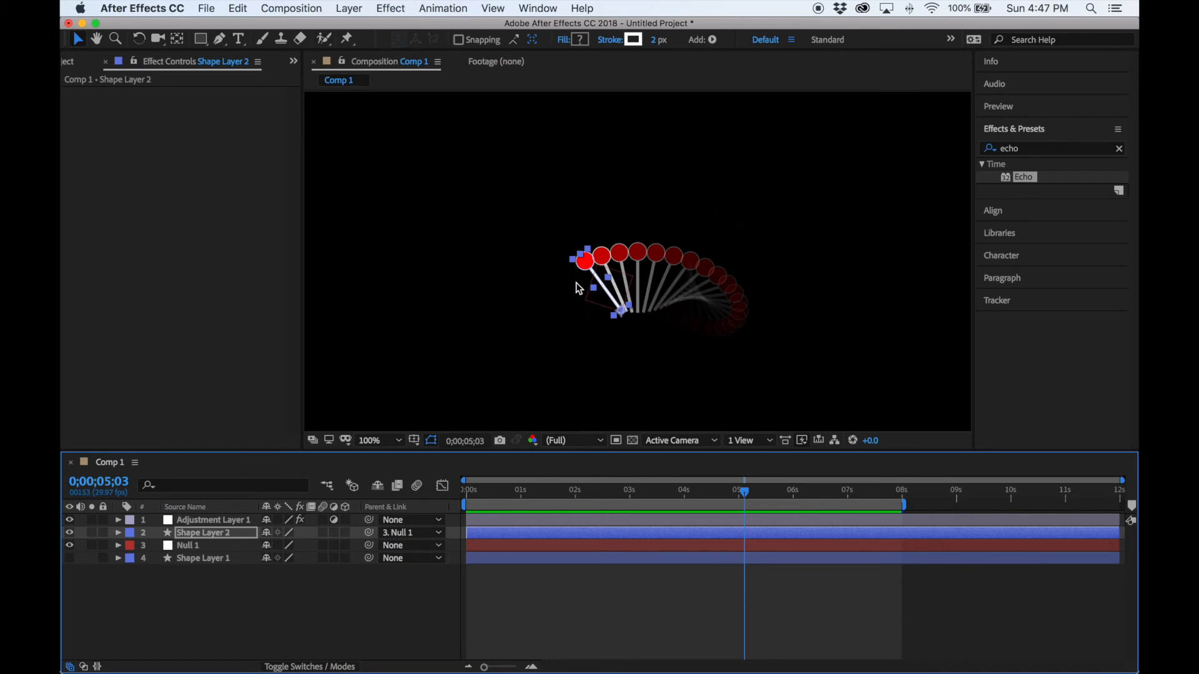
# Set Echo's Decay on Adjustment Layer 1 to 0.9.
pyautogui.click(190, 521)
pyautogui.click(200, 144)
pyautogui.write('0.9')
pyautogui.press('Return')
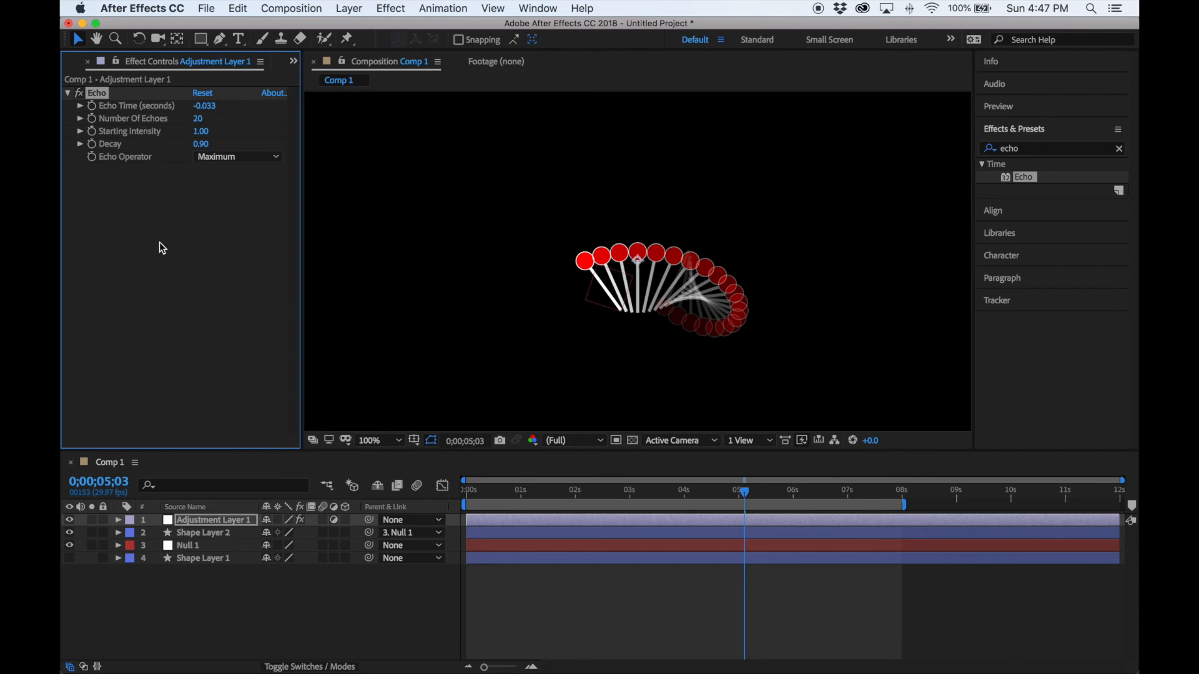
pyautogui.click(79, 106)
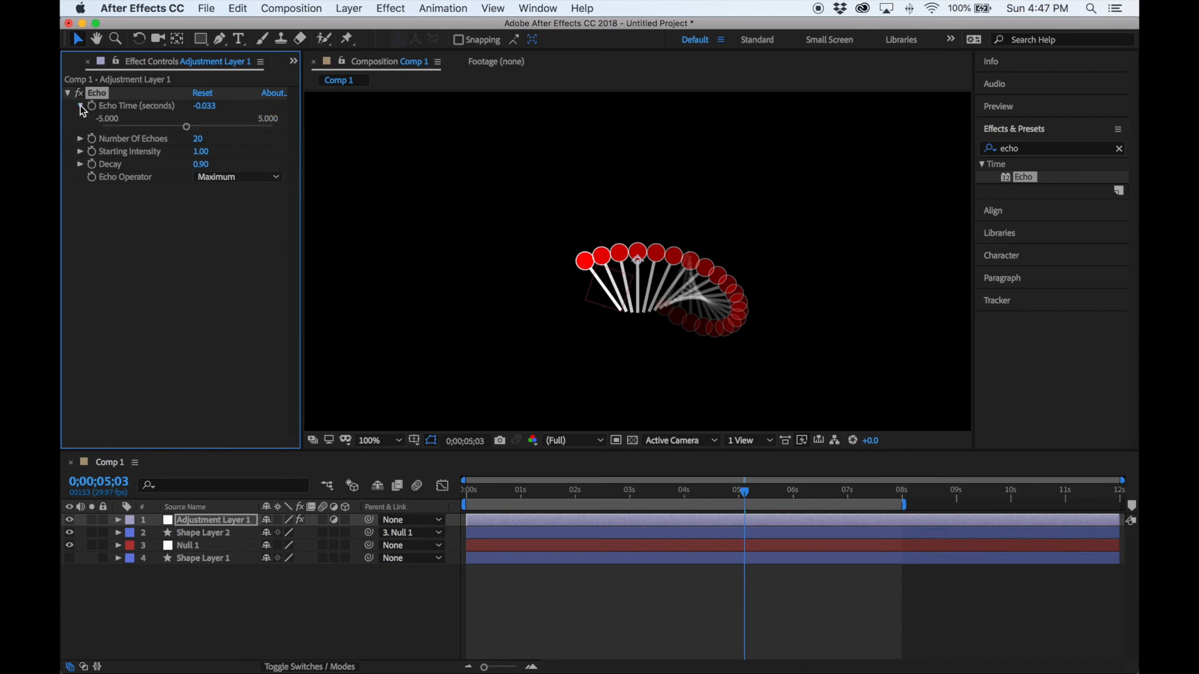
pyautogui.click(80, 105)
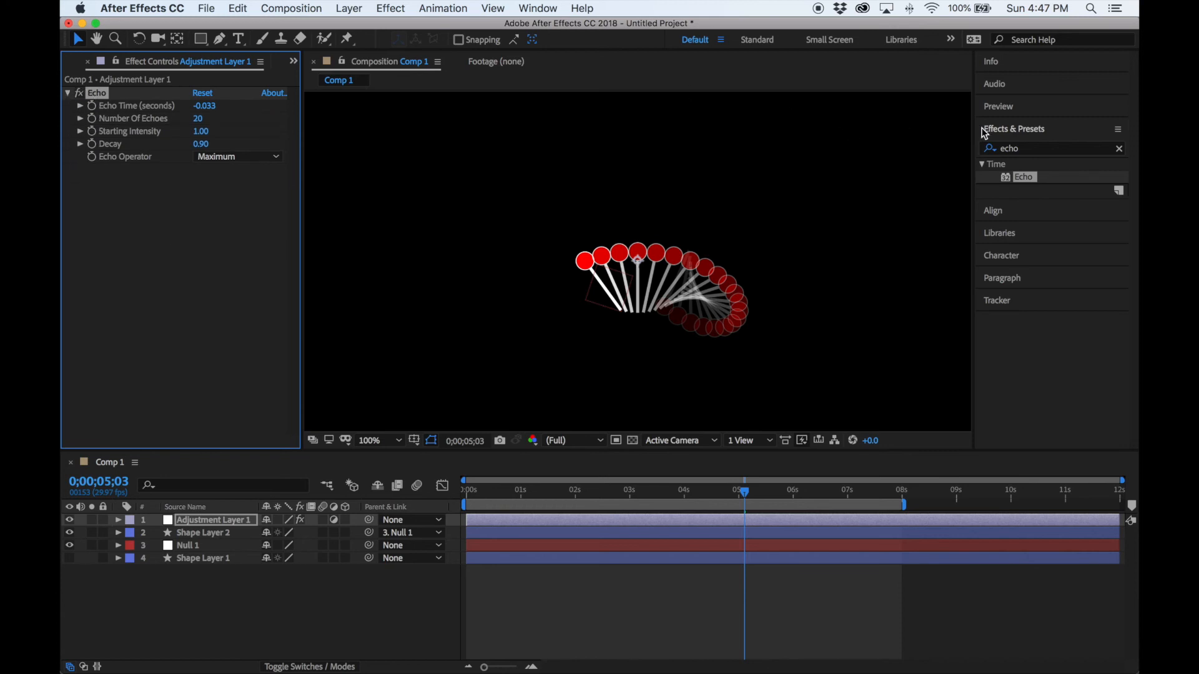
# Search for 'motion' and drag CC Force Motion Blur onto Adjustment Layer 1.
pyautogui.click(1032, 149)
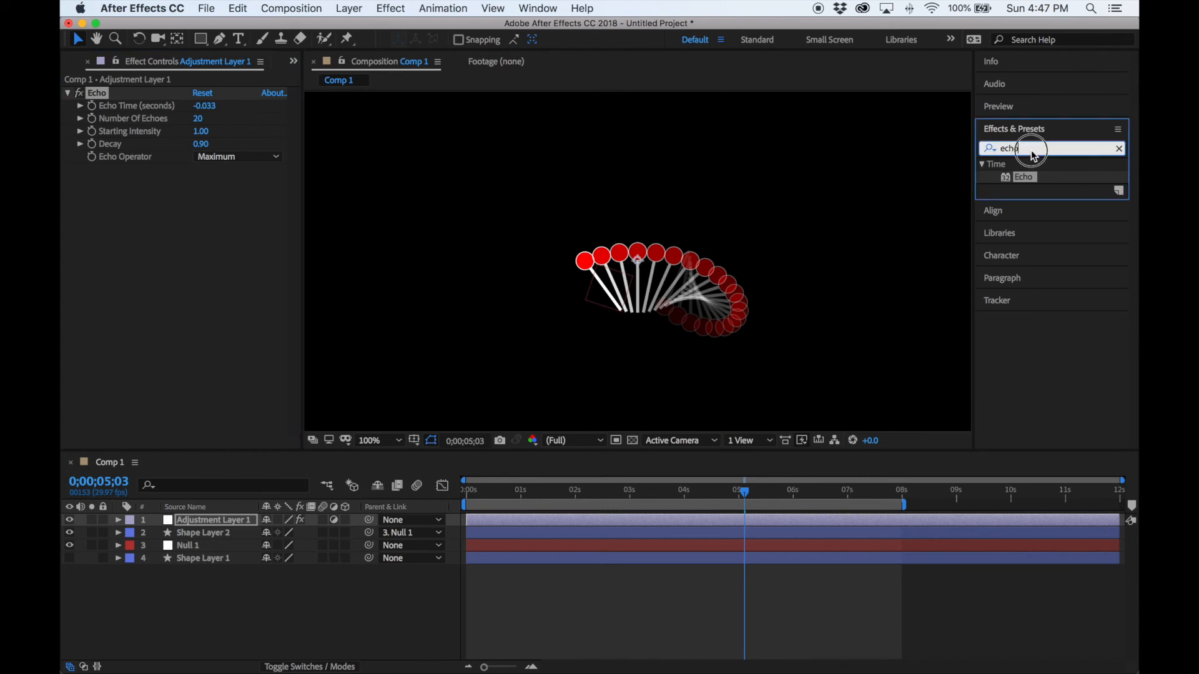
pyautogui.write('motion')
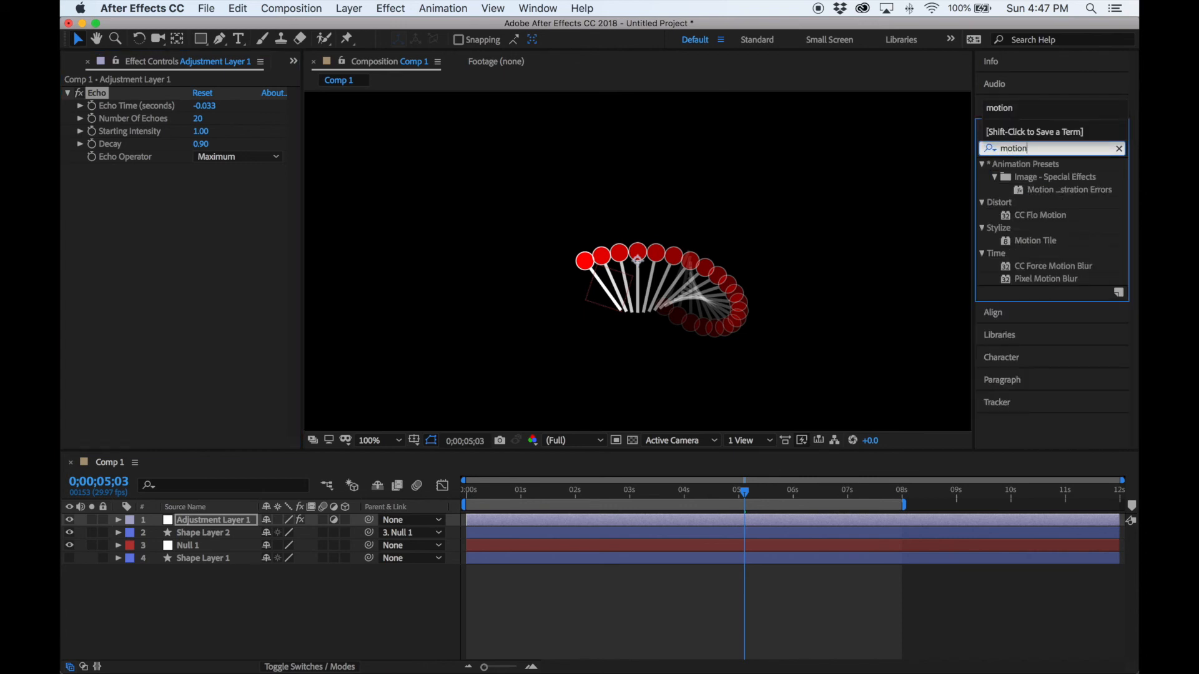
pyautogui.click(1013, 268)
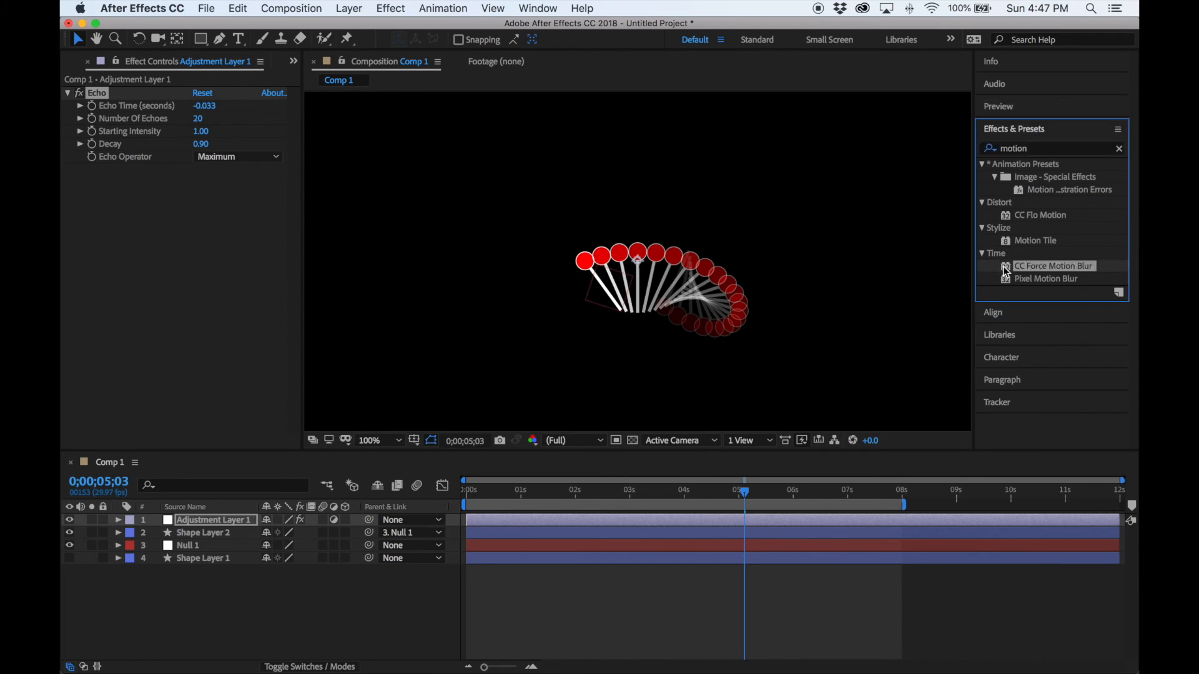
pyautogui.moveTo(1005, 270); pyautogui.dragTo(200, 522)
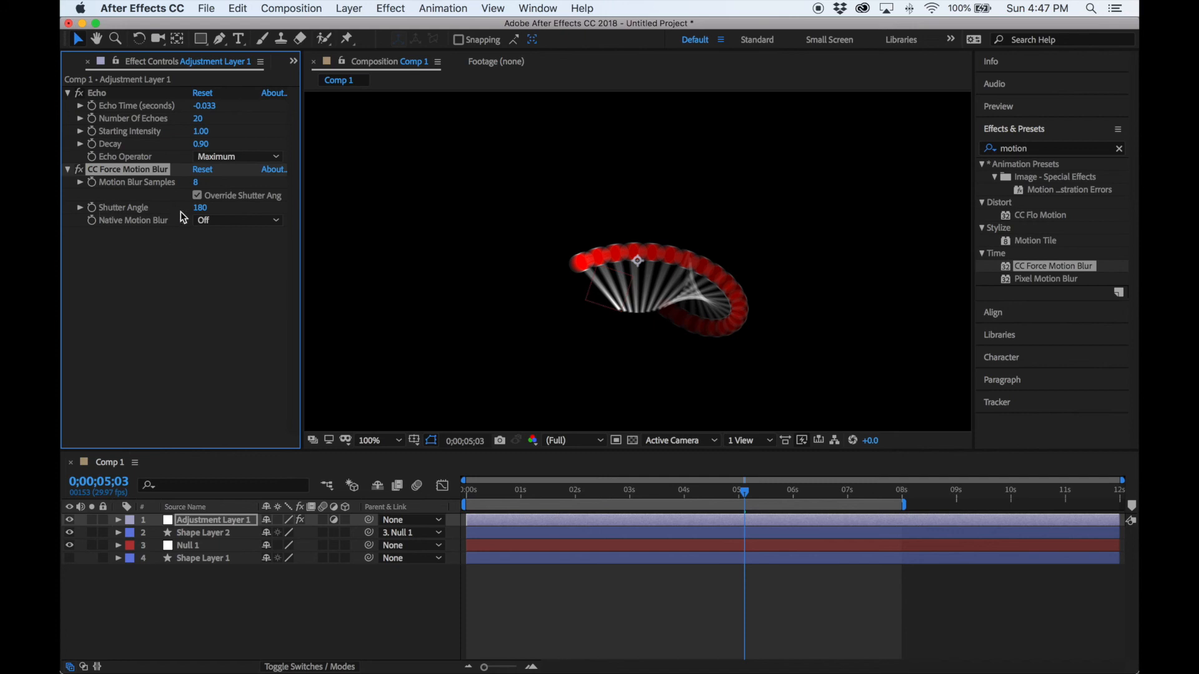
# Set CC Force Motion Blur to 18 samples and 360 shutter angle, then preview from the start.
pyautogui.click(198, 185)
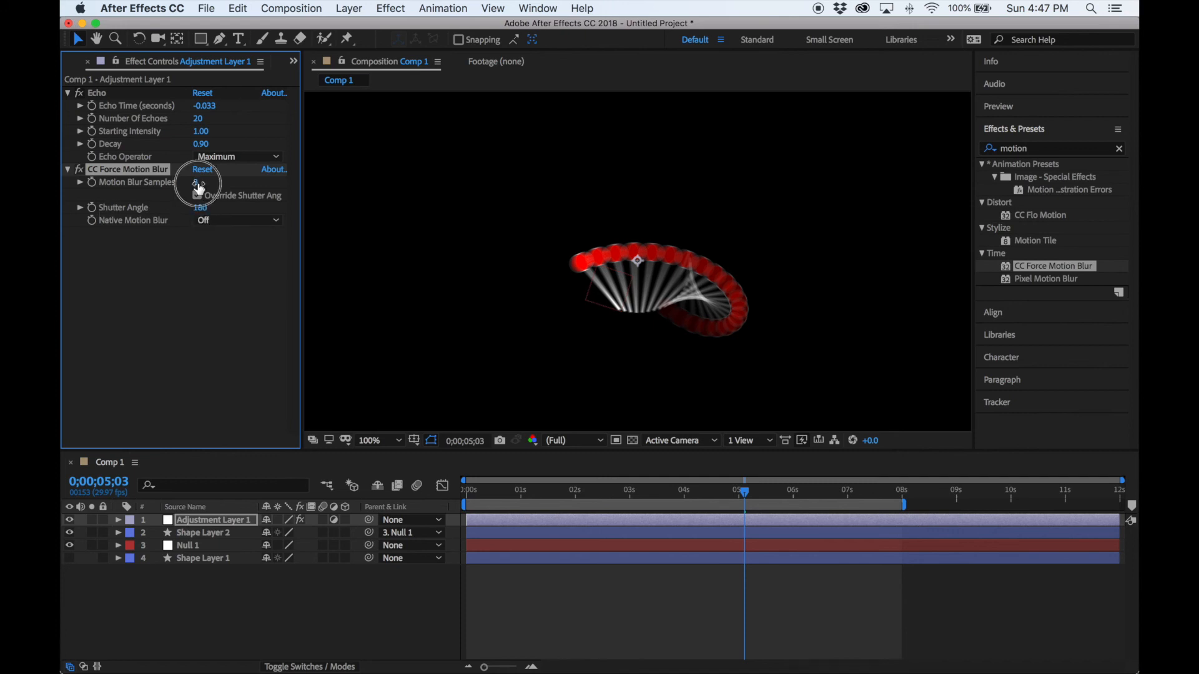
pyautogui.write('18')
pyautogui.press('Return')
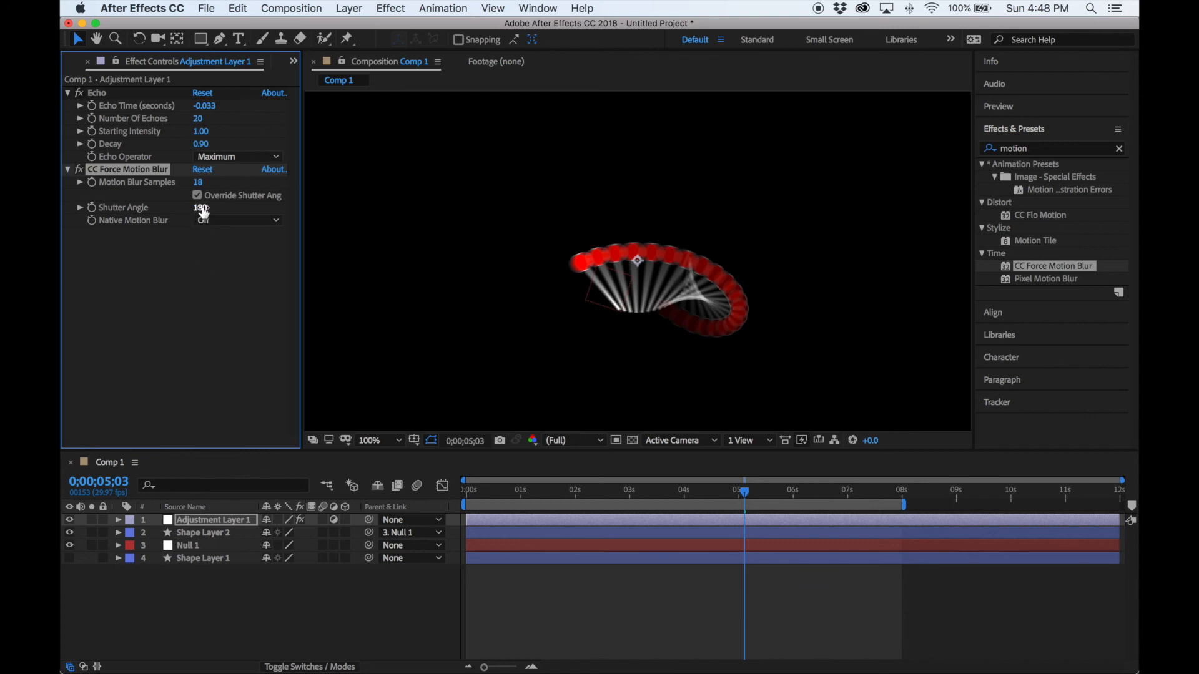
pyautogui.click(203, 211)
pyautogui.write('360')
pyautogui.press('Return')
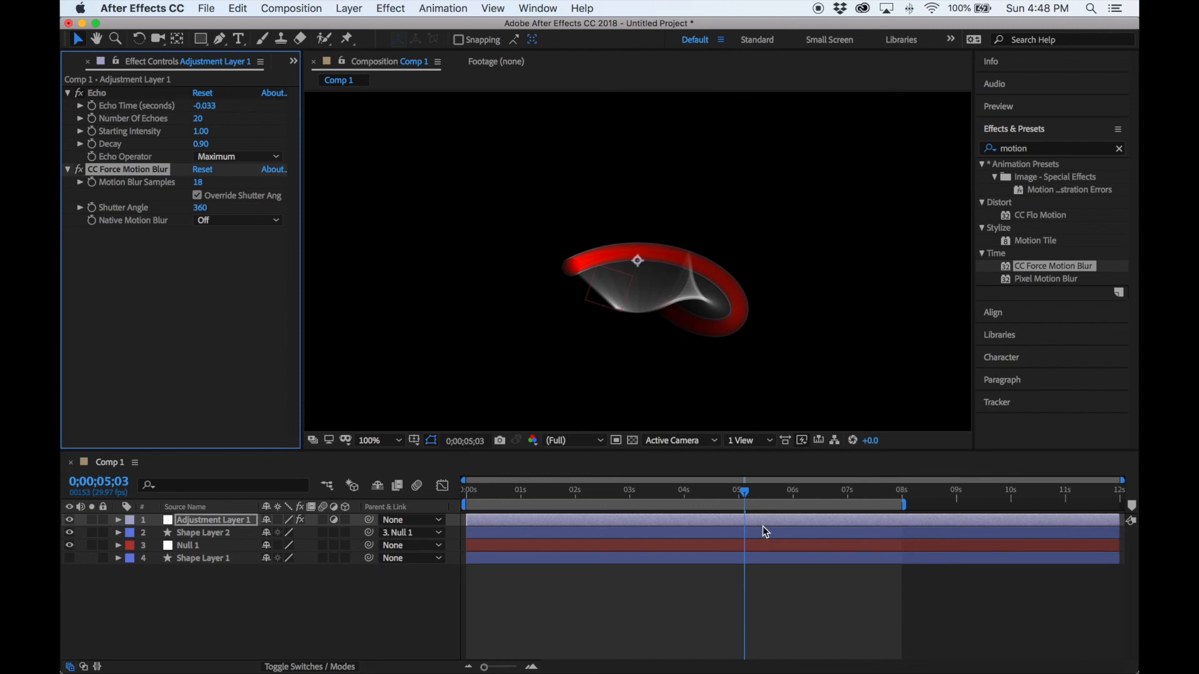
pyautogui.moveTo(746, 493); pyautogui.dragTo(388, 501)
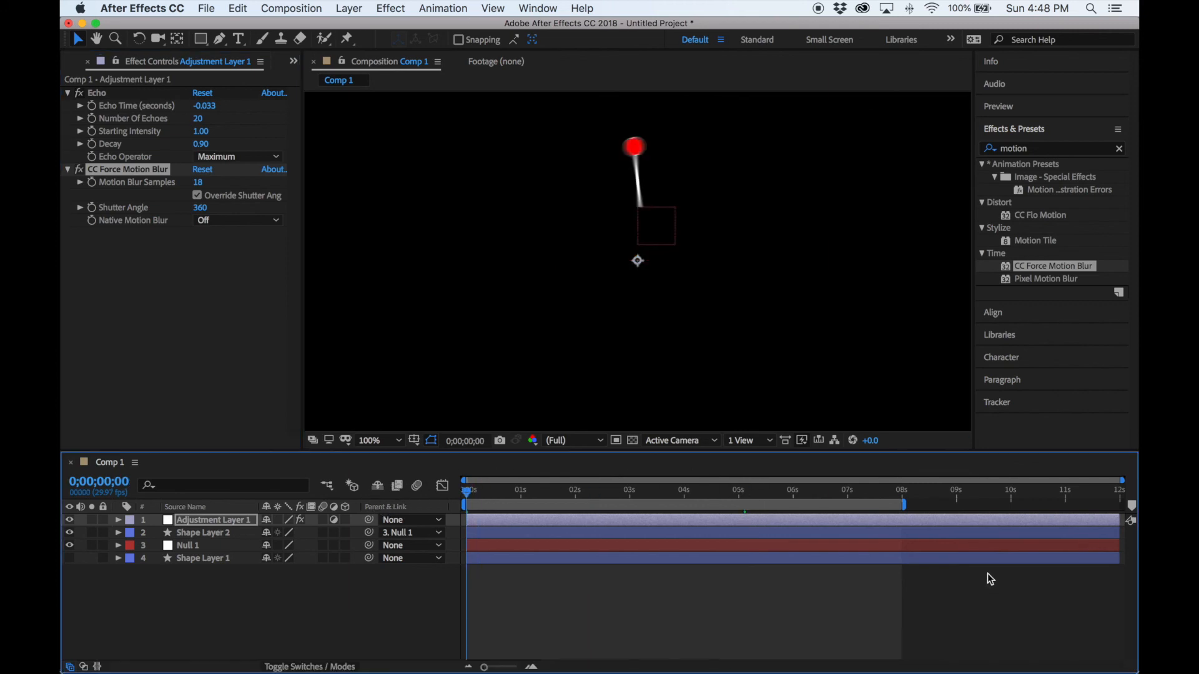
pyautogui.press('space')
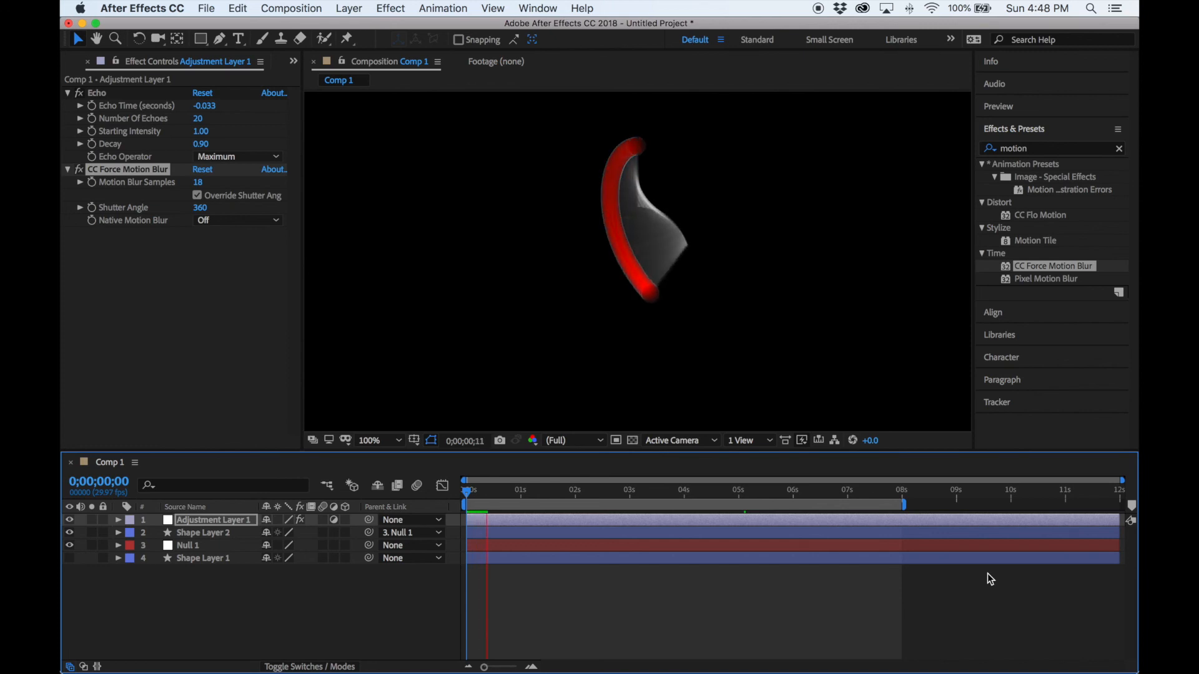